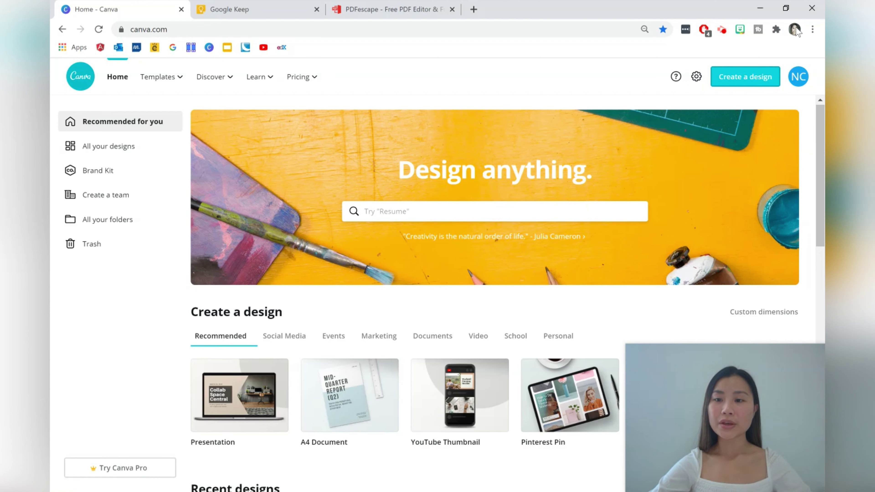
# Open the 'Create a design' menu on the Canva home page
pyautogui.click(746, 80)
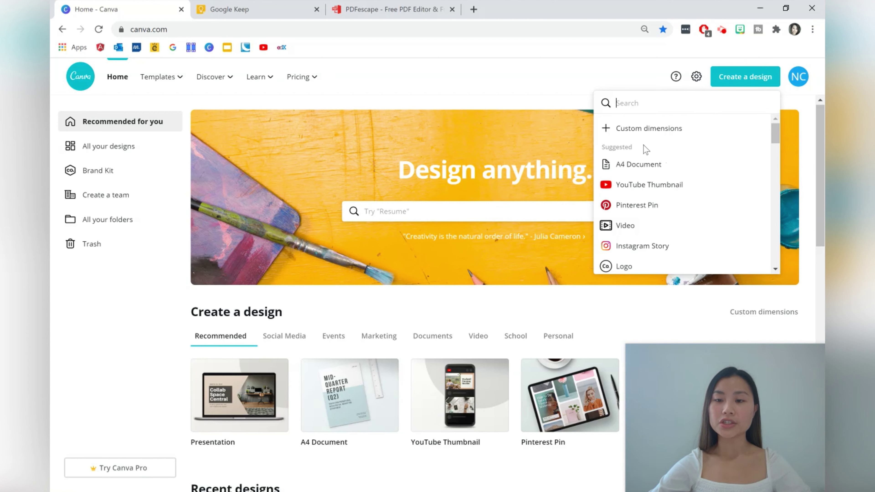
# Start an A4 Document and apply the palm-leaf photo as its page background
pyautogui.click(643, 162)
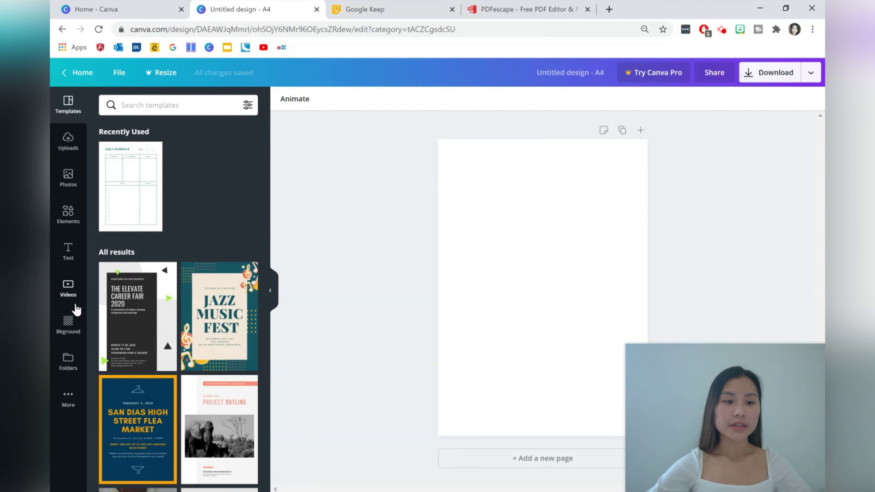
pyautogui.click(69, 326)
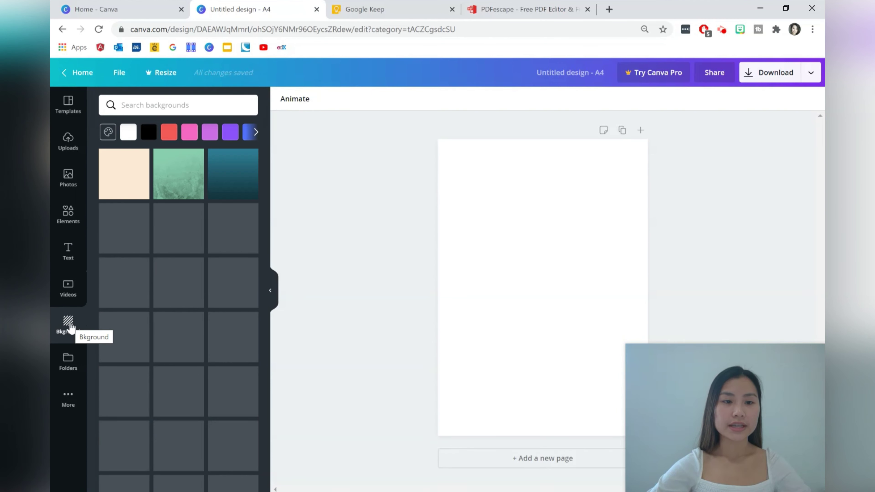
pyautogui.scroll(-10, 165, 334)
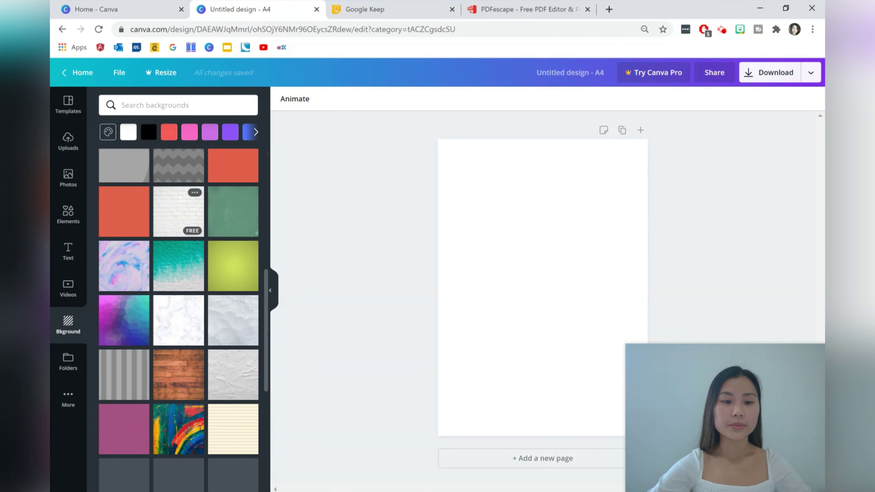
pyautogui.scroll(-2, 166, 332)
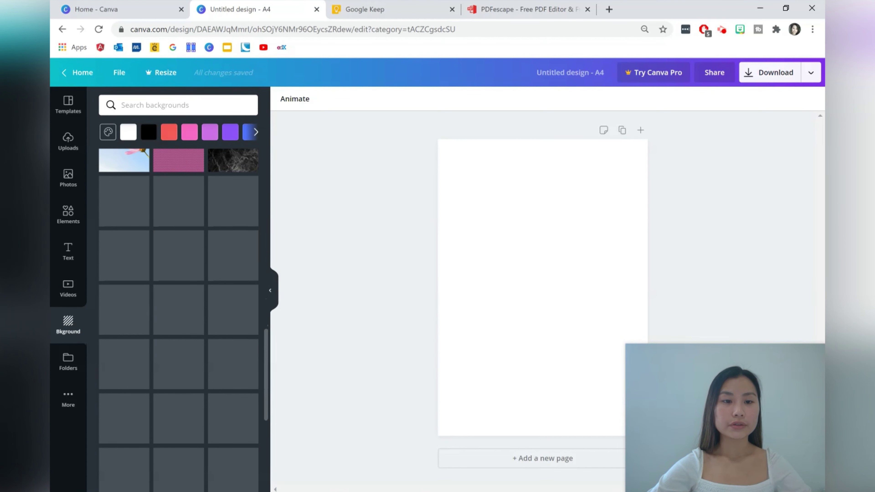
pyautogui.scroll(-5, 132, 311)
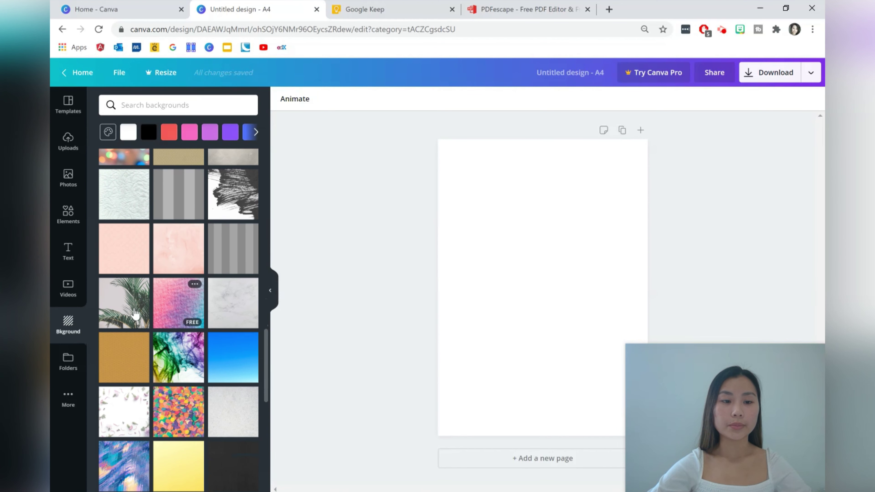
pyautogui.click(130, 311)
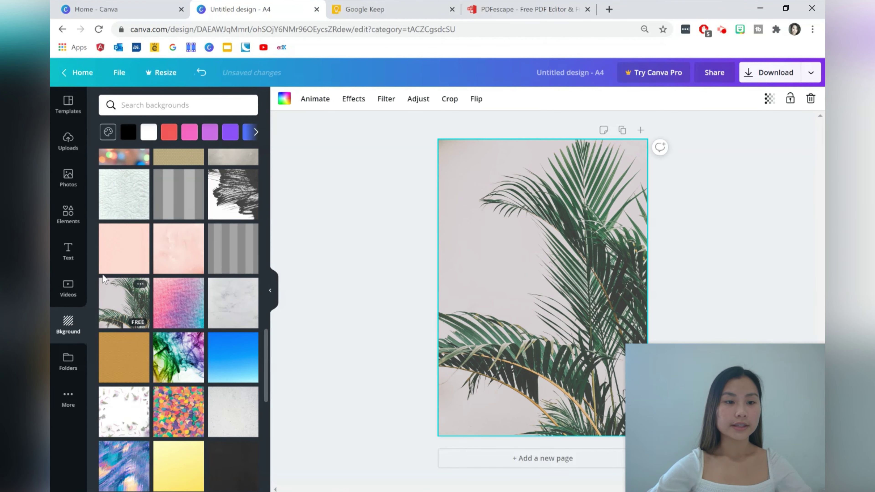
# Add a square shape, widen it into a rectangle and centre it on the page
pyautogui.click(70, 220)
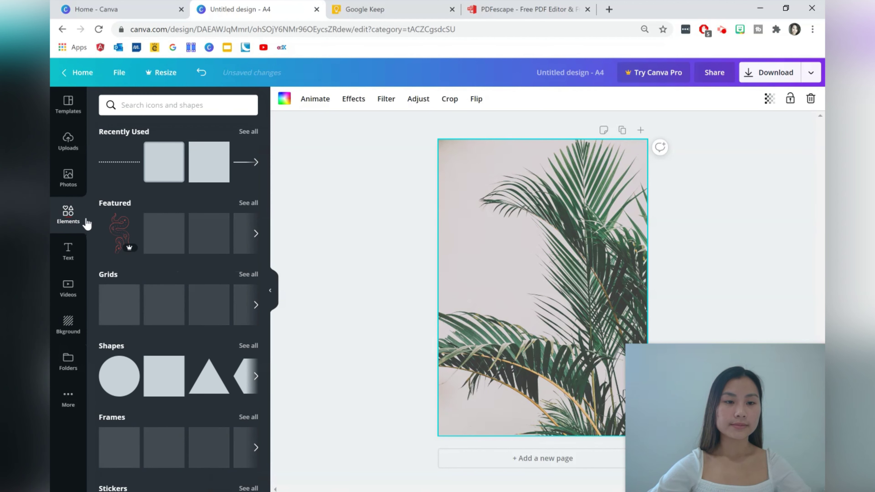
pyautogui.click(151, 372)
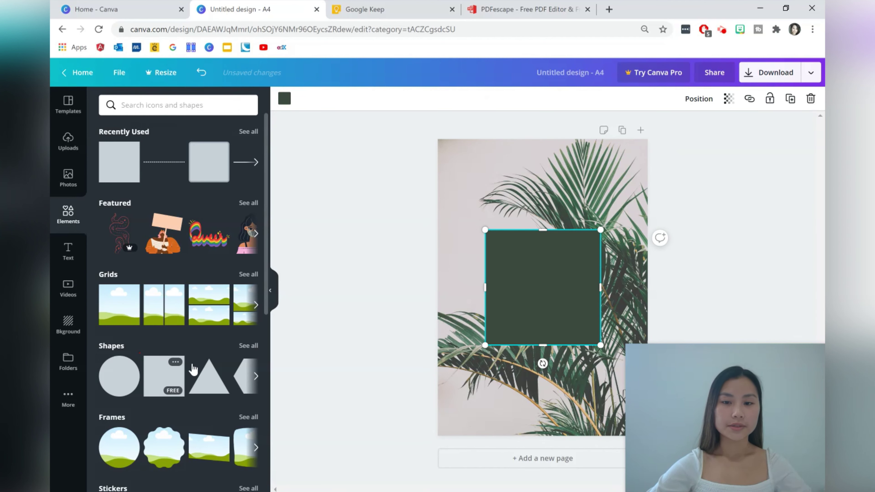
pyautogui.moveTo(485, 286); pyautogui.dragTo(461, 286)
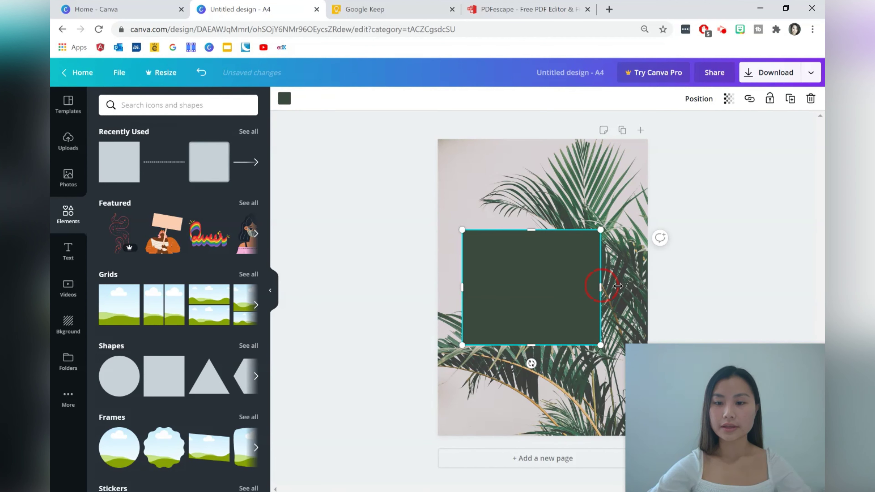
pyautogui.moveTo(617, 285); pyautogui.dragTo(640, 287)
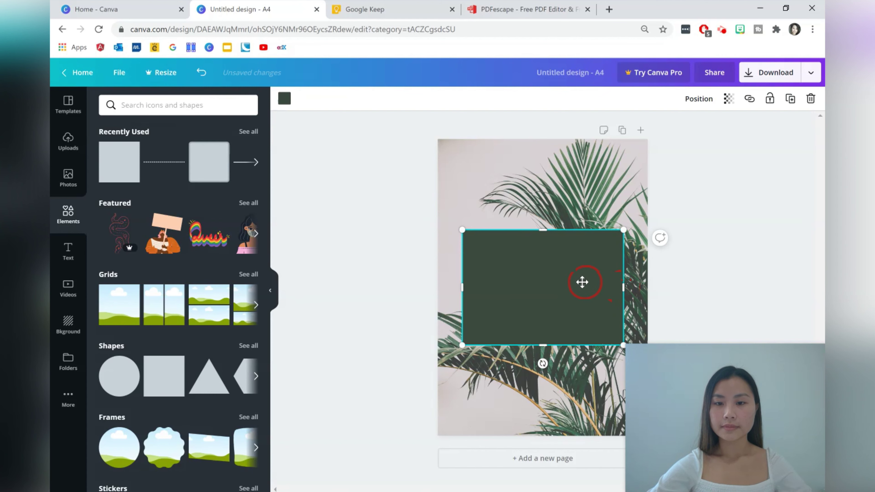
pyautogui.moveTo(582, 281); pyautogui.dragTo(621, 287)
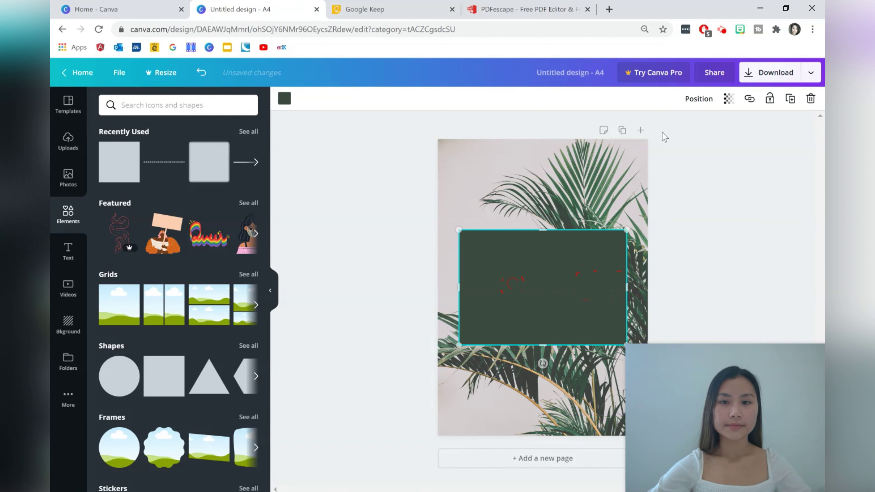
# Make the rectangle black and lower its transparency to 61
pyautogui.click(284, 99)
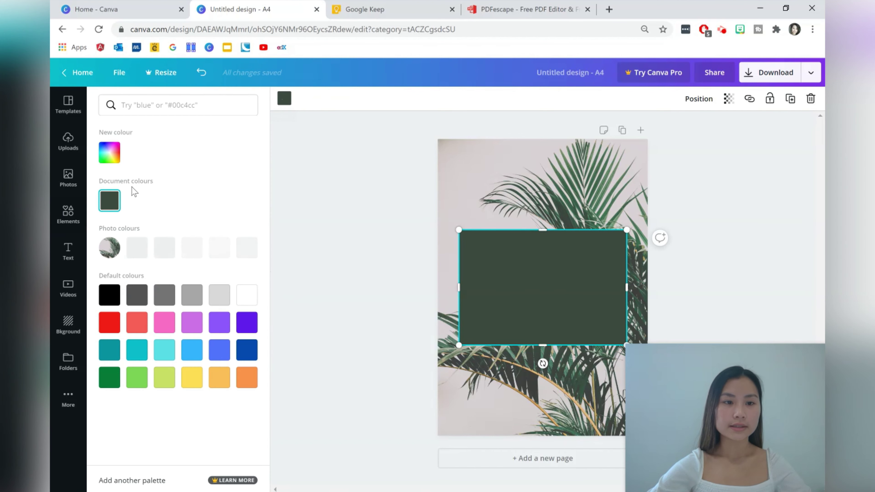
pyautogui.click(109, 295)
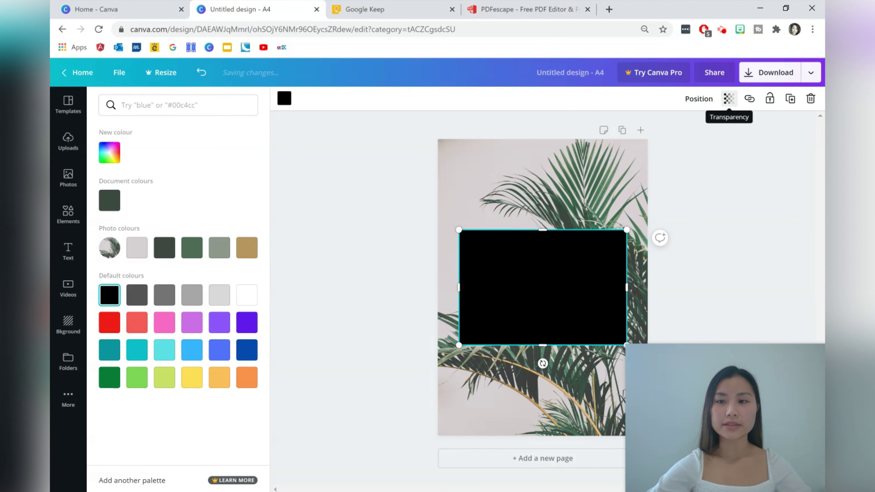
pyautogui.click(729, 100)
pyautogui.moveTo(698, 124); pyautogui.dragTo(674, 131)
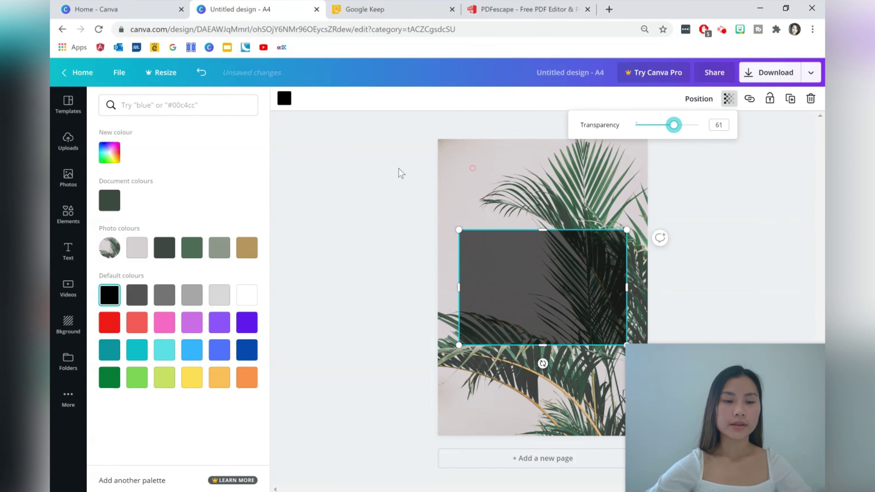
pyautogui.click(66, 249)
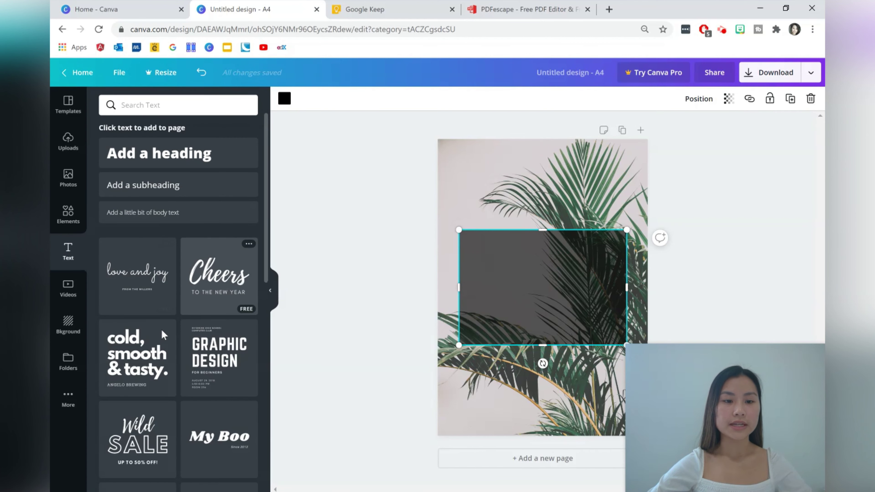
# Replace the 'A GIFT just for you' template lines with the teacher's name and '2020-2021 Teacher Planner'
pyautogui.scroll(-8, 145, 348)
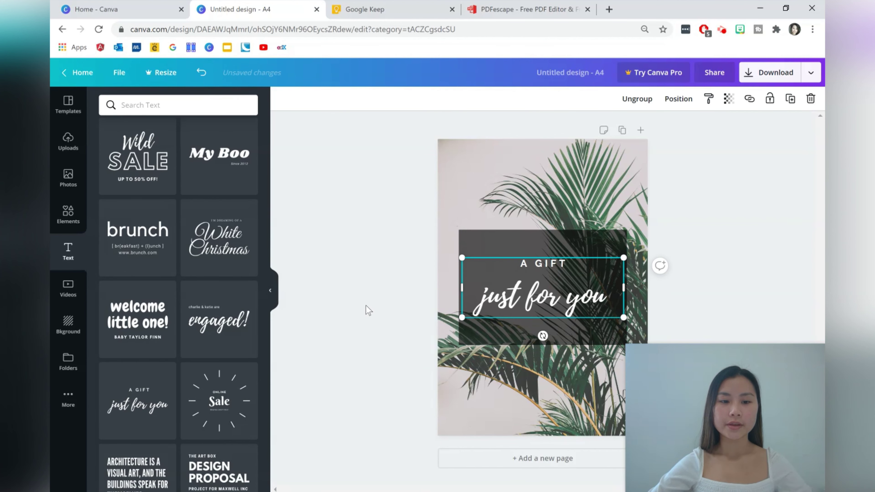
pyautogui.doubleClick(525, 270)
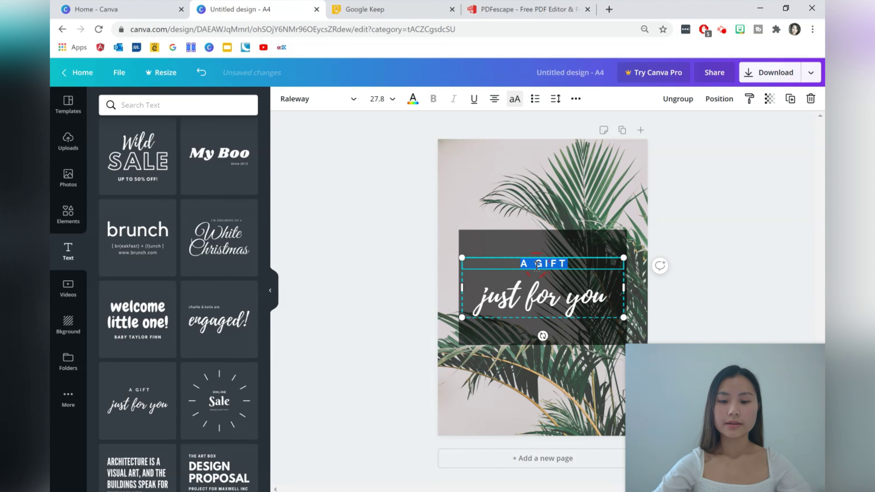
pyautogui.write("MISS NICOLE'S")
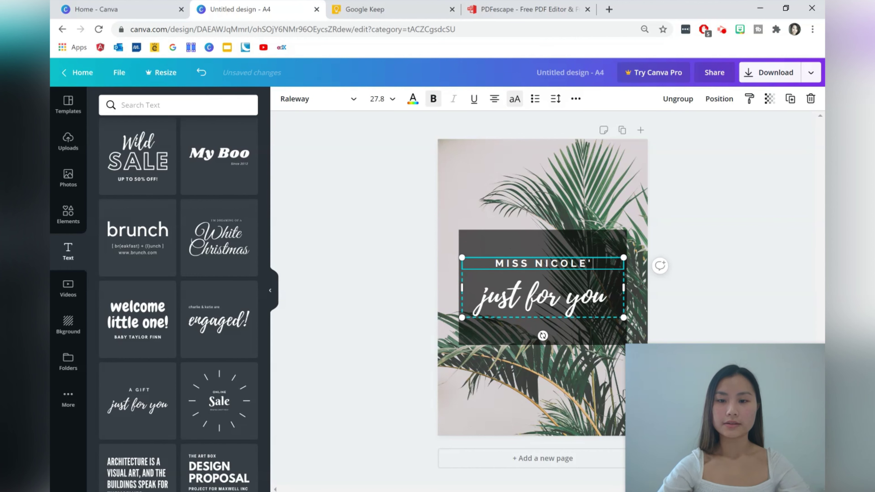
pyautogui.click(535, 305)
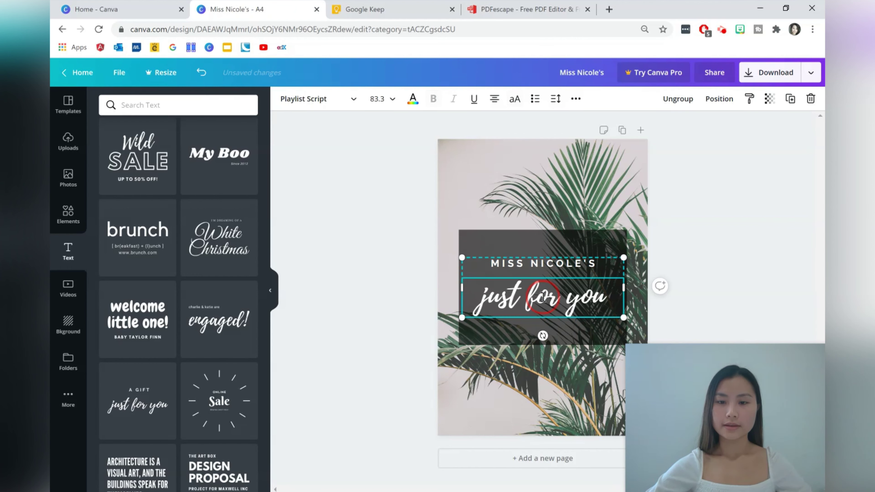
pyautogui.click(536, 306)
pyautogui.write('2020')
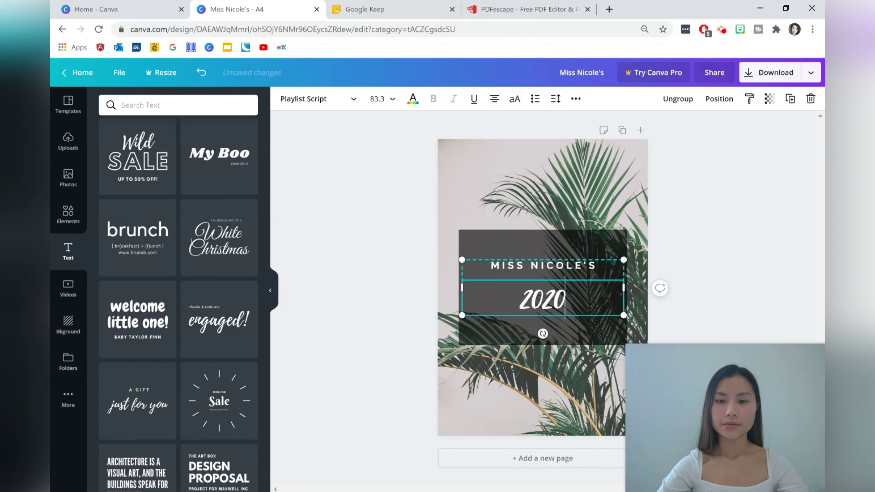
pyautogui.write('-2021 Teacher Planner')
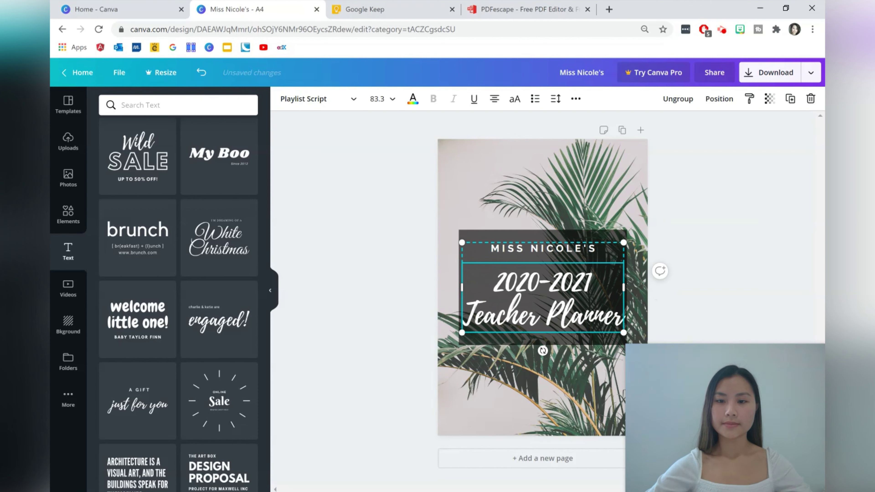
pyautogui.click(693, 230)
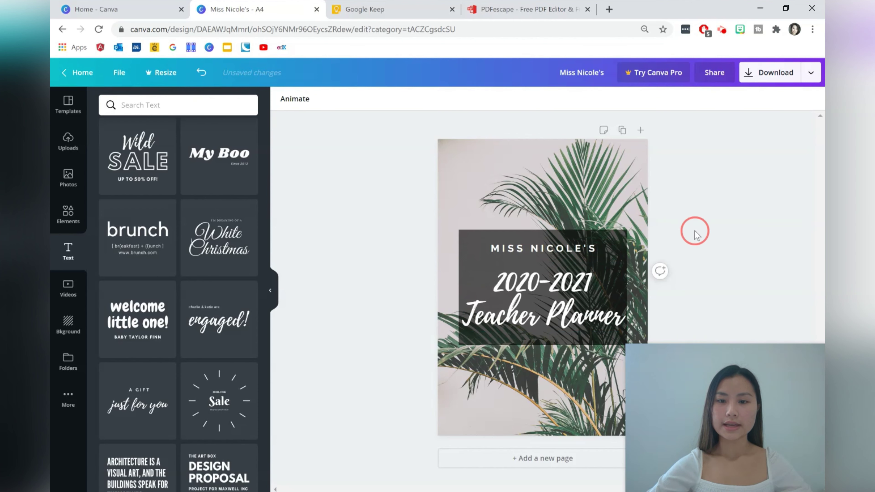
# Paste a waving Bitmoji sticker onto the cover, shrink it and place it above the title box
pyautogui.click(740, 29)
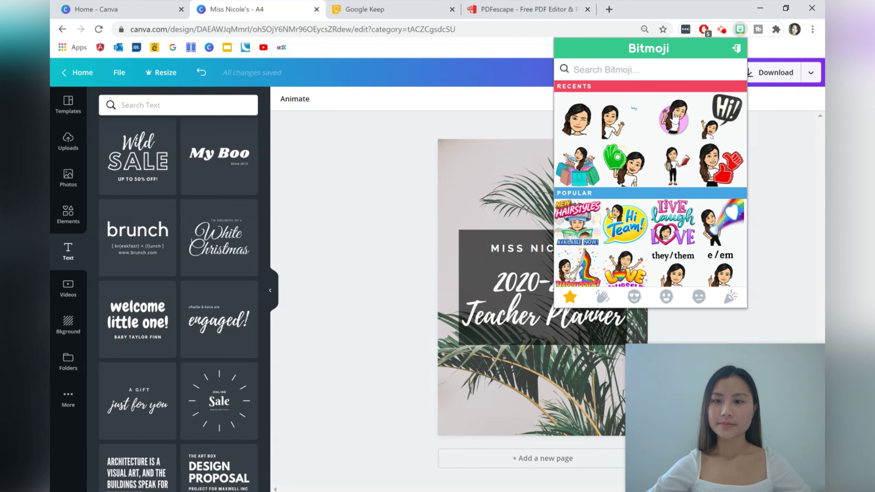
pyautogui.rightClick(664, 109)
pyautogui.click(771, 144)
pyautogui.click(541, 187)
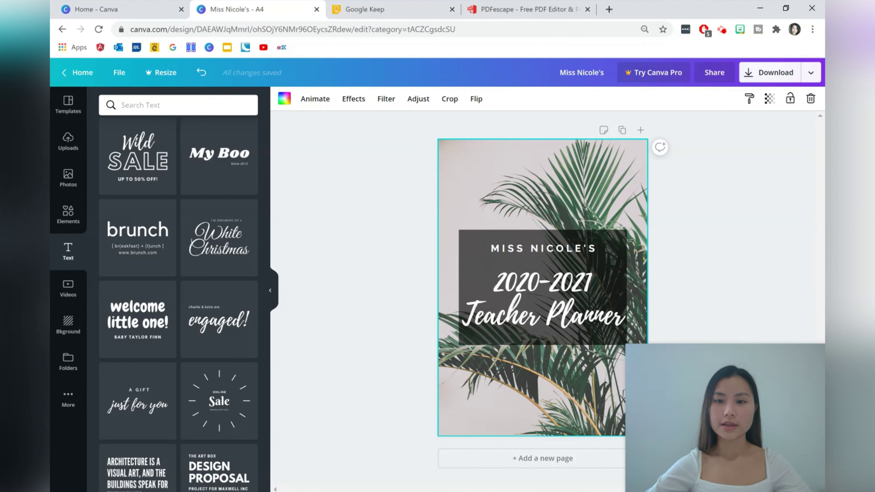
pyautogui.hotkey('ctrl', 'v')
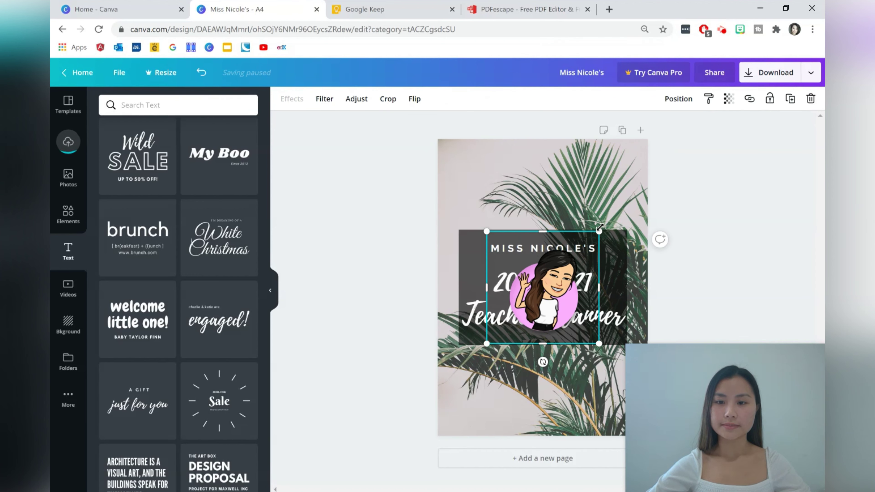
pyautogui.moveTo(600, 227); pyautogui.dragTo(543, 191)
pyautogui.click(692, 223)
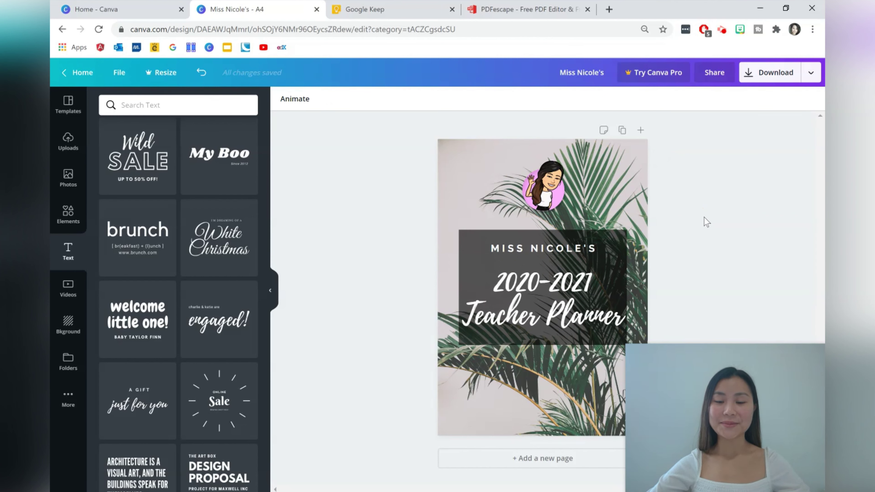
# Add a second page and delete its palm-leaf photo
pyautogui.click(543, 459)
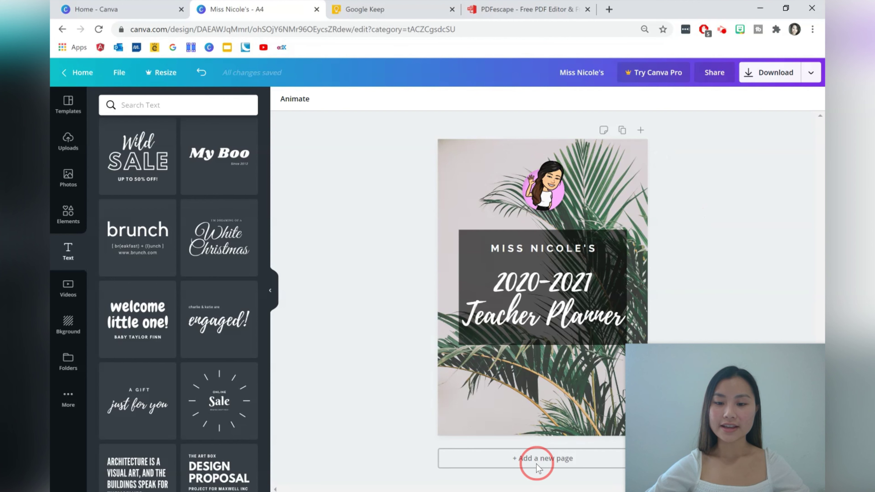
pyautogui.click(545, 266)
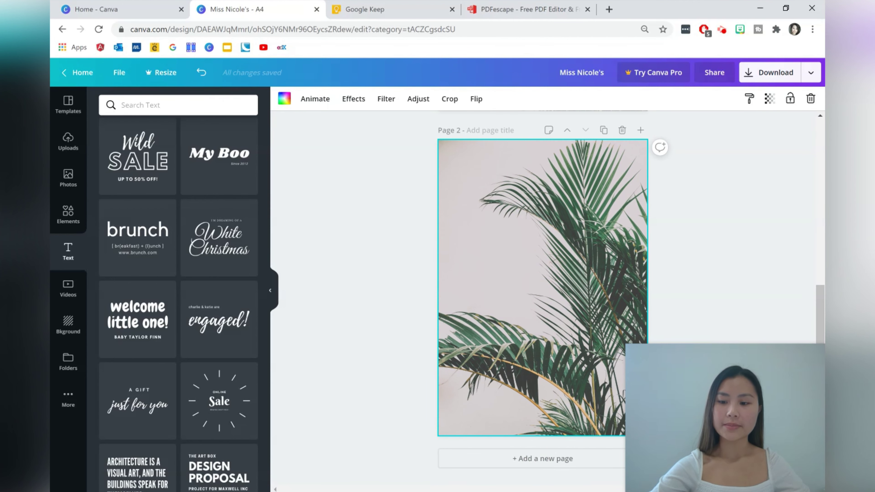
pyautogui.press('Delete')
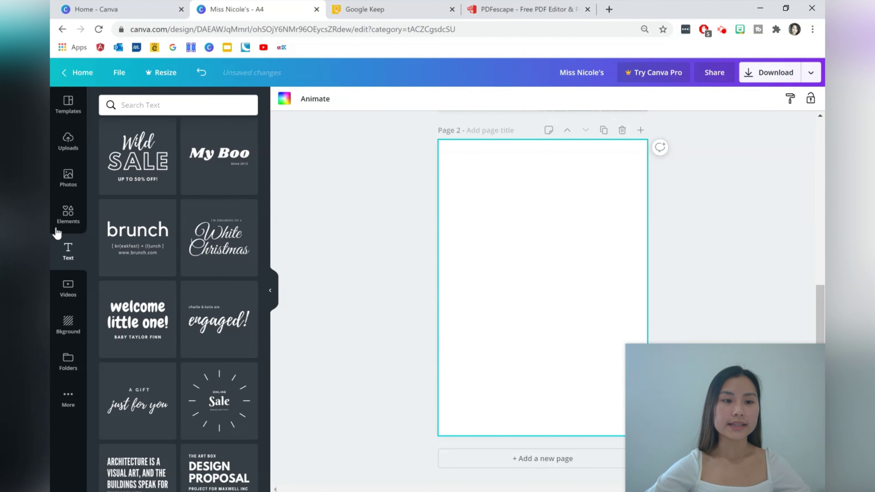
# Stretch a black square into a band across the top of page 2
pyautogui.click(66, 216)
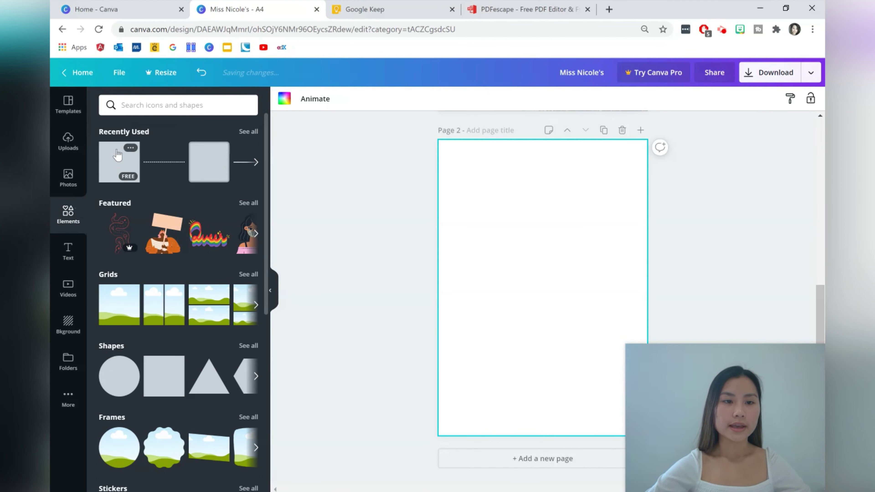
pyautogui.click(117, 156)
pyautogui.moveTo(528, 300); pyautogui.dragTo(426, 168)
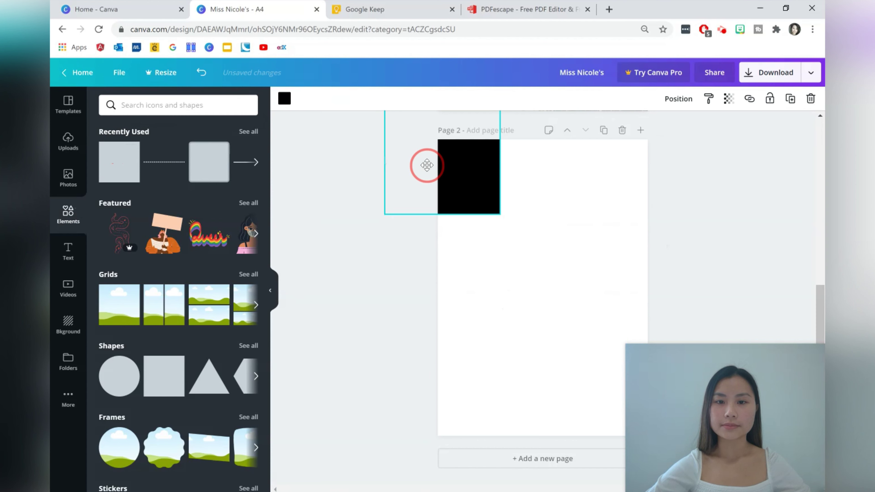
pyautogui.moveTo(499, 157); pyautogui.dragTo(712, 160)
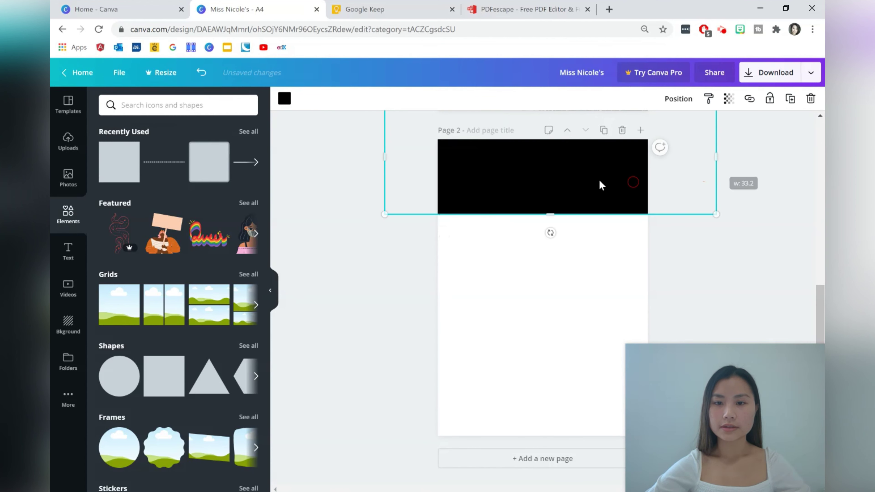
pyautogui.click(597, 169)
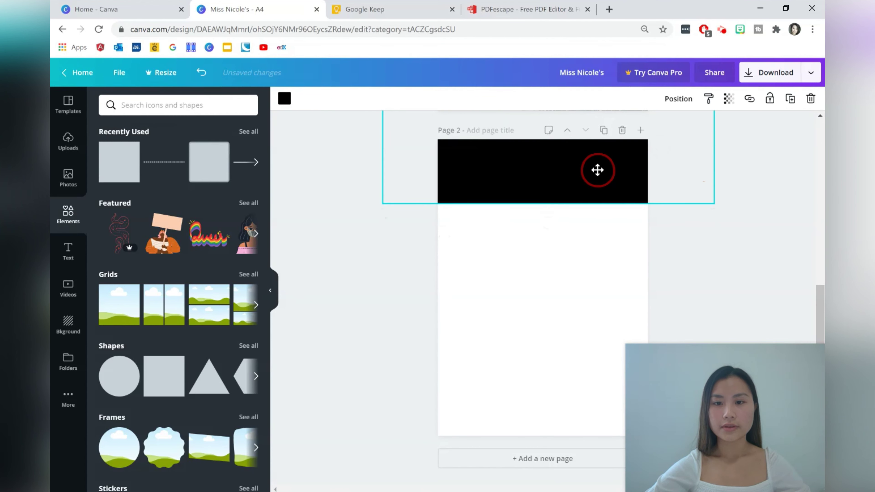
pyautogui.click(572, 272)
# Duplicate the black band to the bottom of page 2 and select both bands
pyautogui.hotkey('ctrl', 'v')
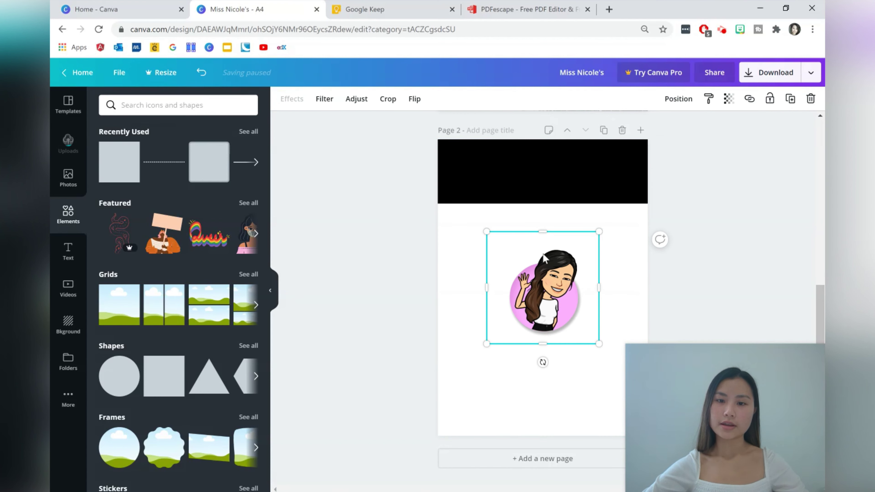
pyautogui.click(541, 182)
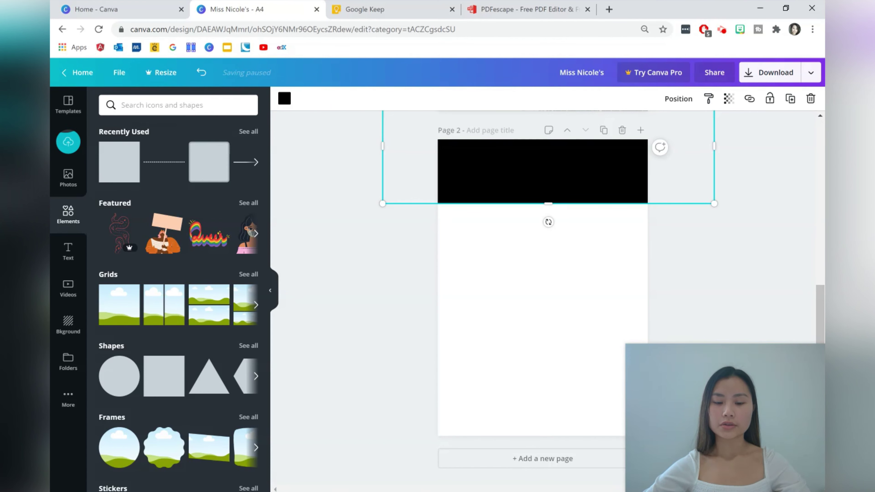
pyautogui.click(518, 299)
pyautogui.click(544, 193)
pyautogui.moveTo(551, 187); pyautogui.dragTo(541, 491)
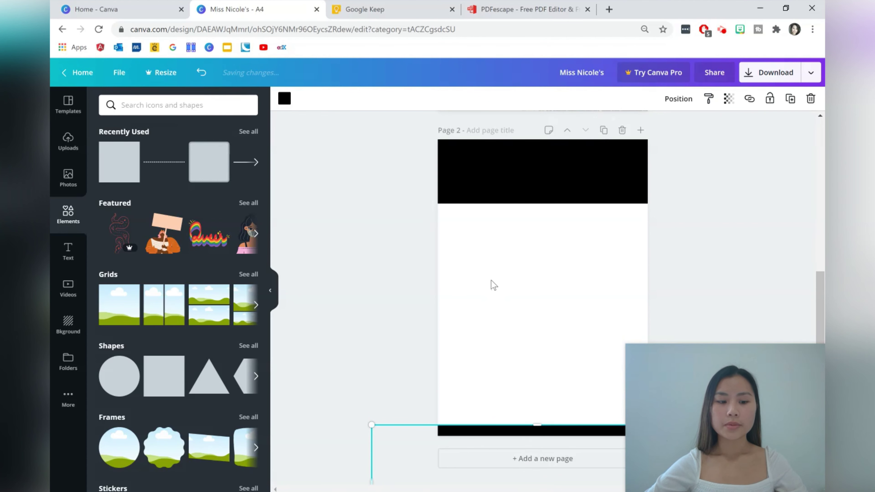
pyautogui.keyDown('shift'); pyautogui.click(507, 172); pyautogui.keyUp('shift')
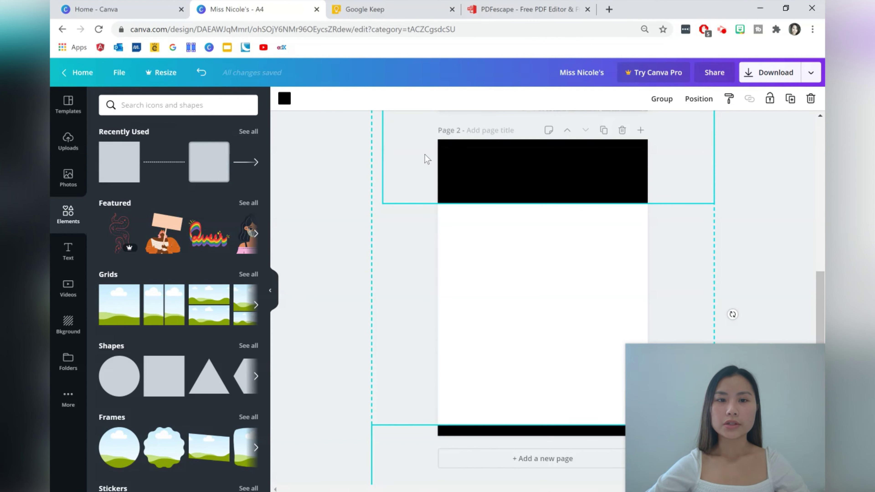
pyautogui.click(283, 101)
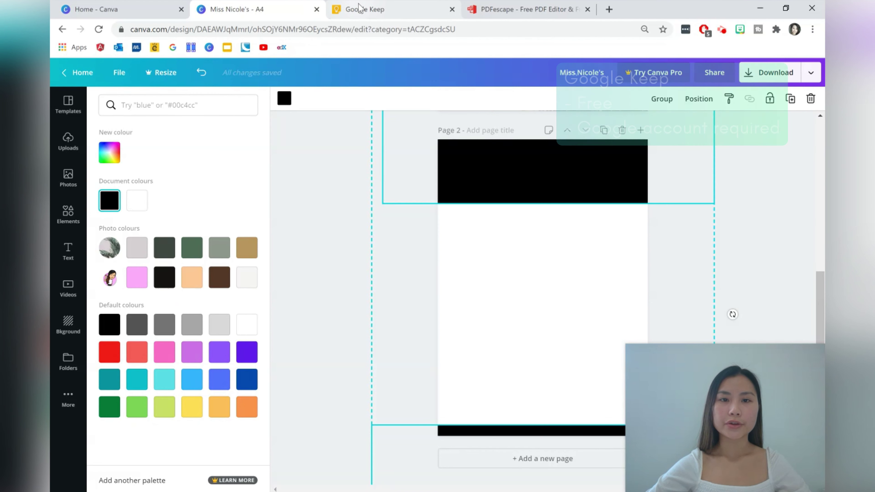
# Open the e1c3c1 note in Google Keep's Colours label and select its hex code
pyautogui.click(355, 9)
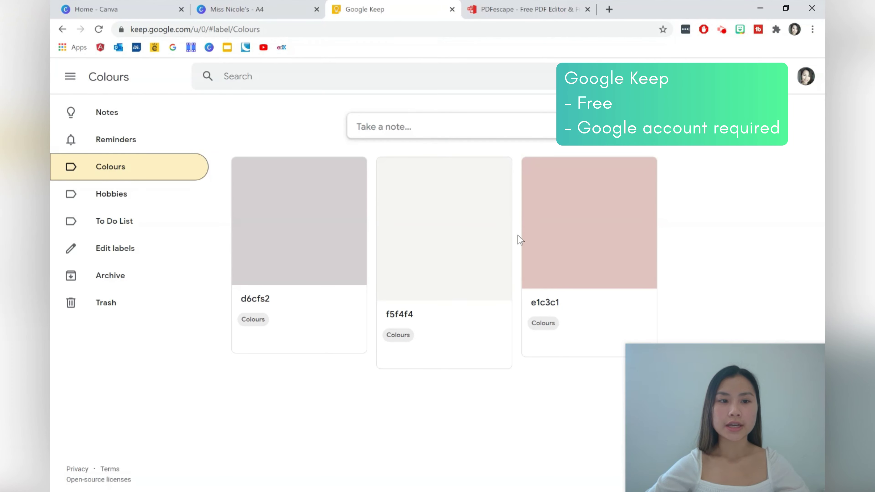
pyautogui.click(551, 306)
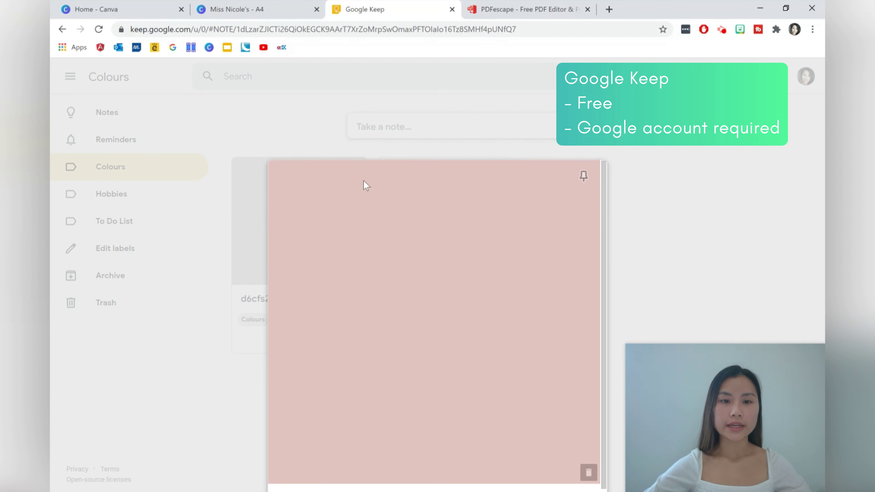
pyautogui.moveTo(325, 427); pyautogui.dragTo(279, 434)
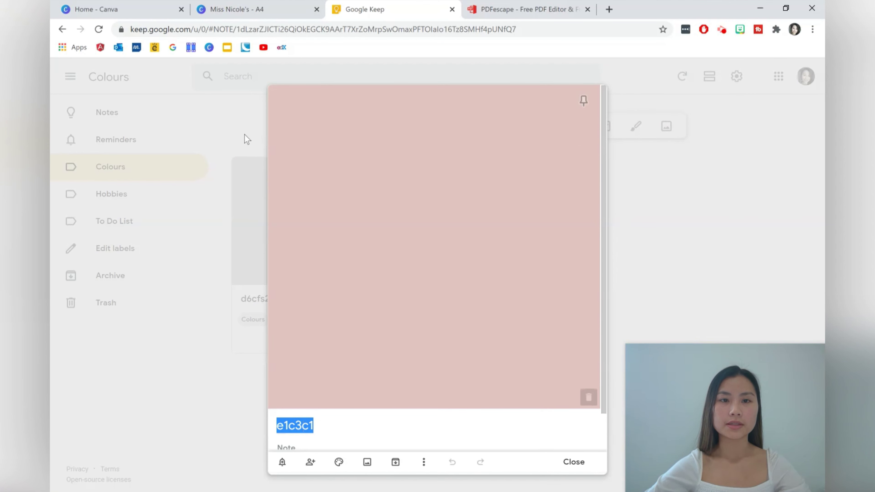
# Back in Canva, paste e1c3c1 into the colour search and apply it to both bands
pyautogui.click(255, 3)
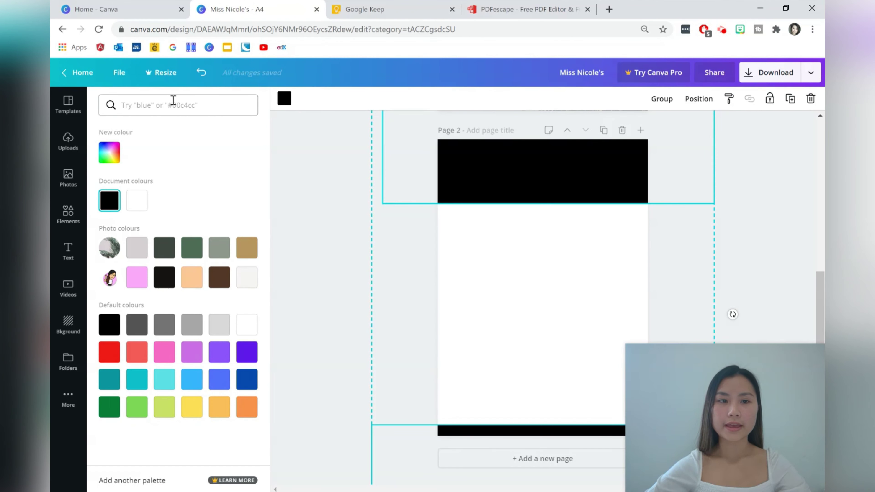
pyautogui.hotkey('ctrl', 'v')
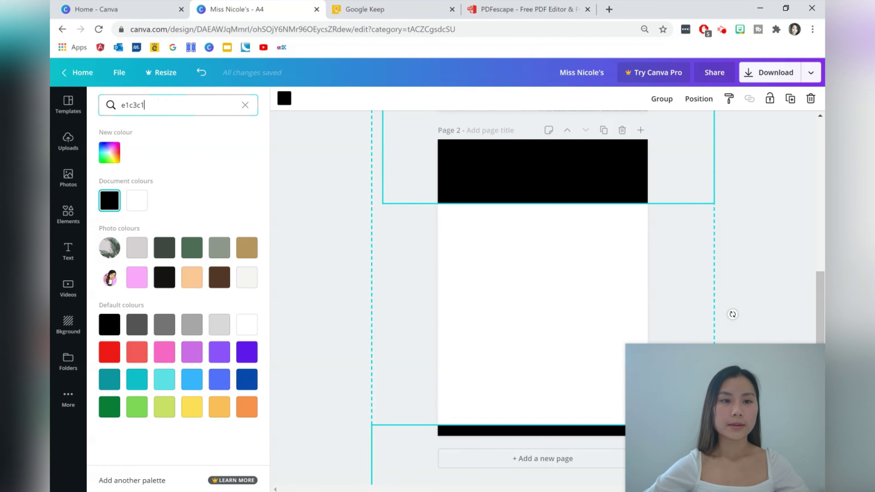
pyautogui.click(115, 156)
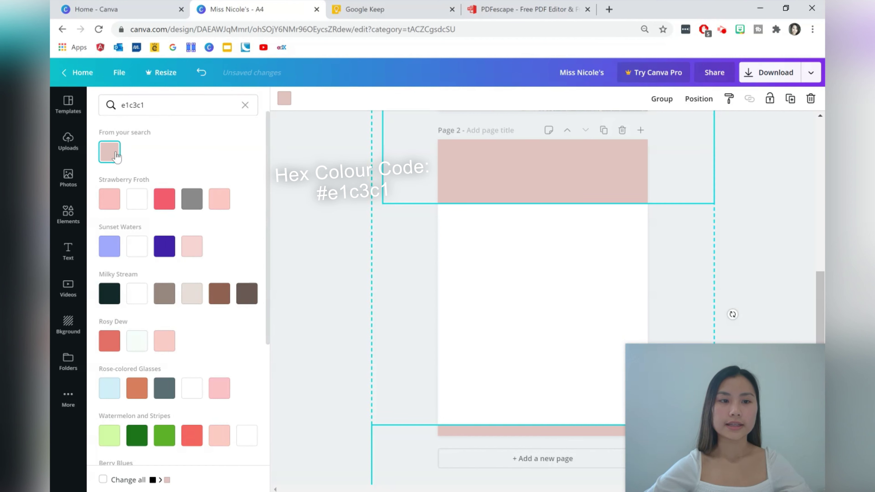
# Add a heading reading 'January' on page 2 and make it uppercase
pyautogui.click(791, 214)
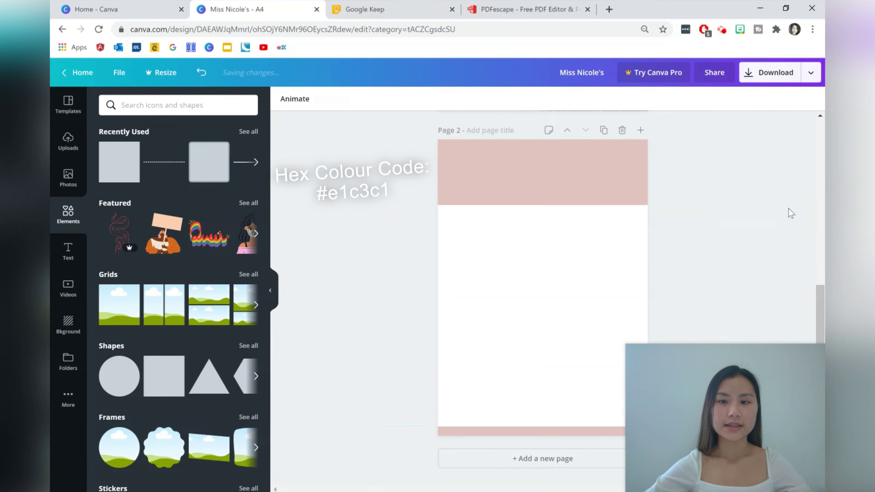
pyautogui.click(55, 251)
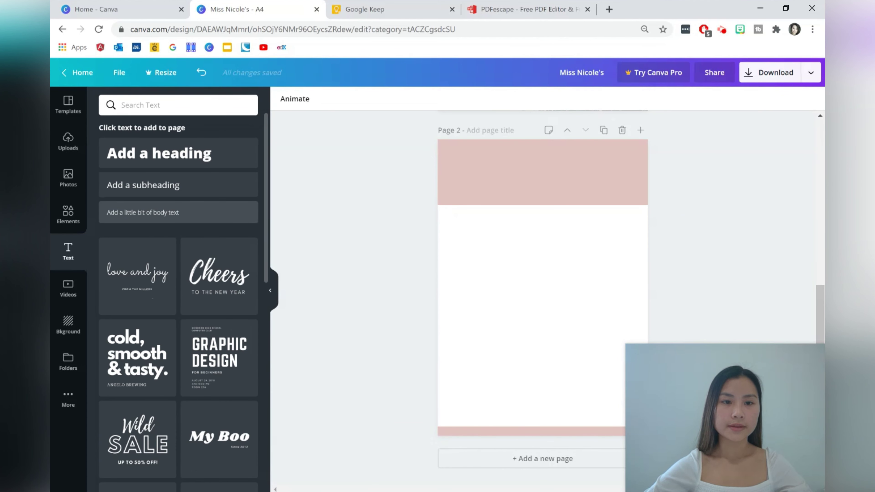
pyautogui.click(206, 157)
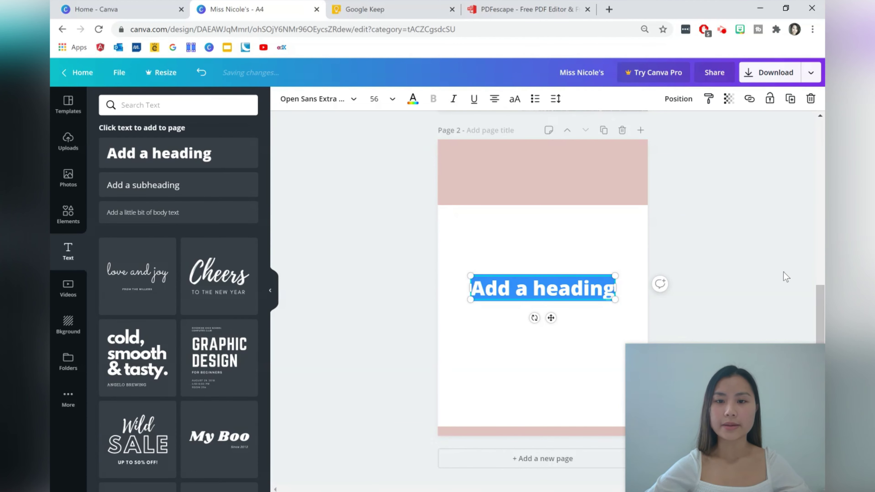
pyautogui.write('January')
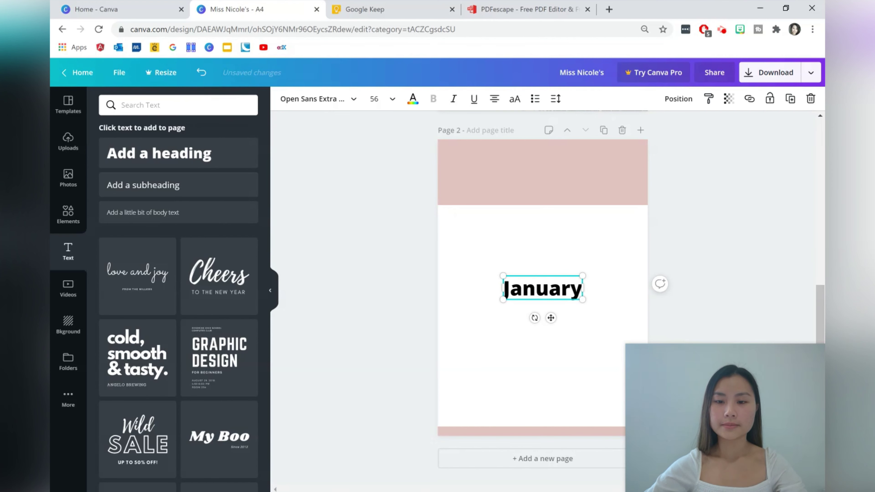
pyautogui.doubleClick(557, 290)
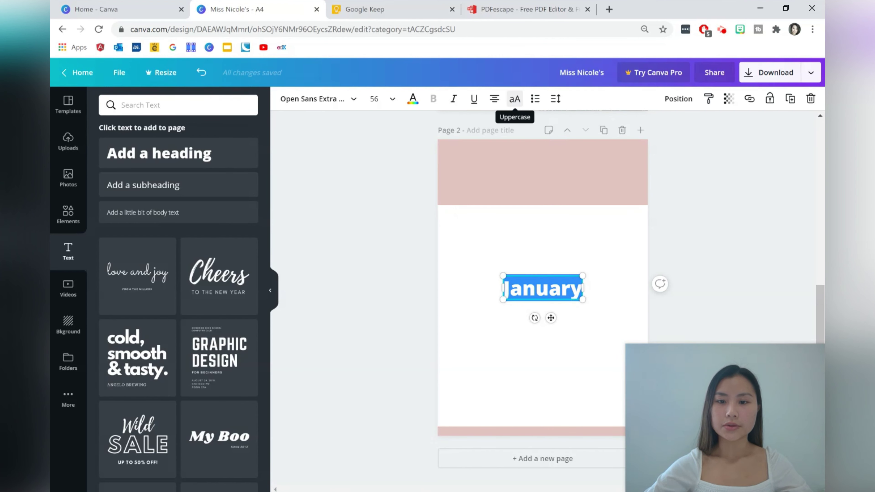
pyautogui.click(514, 100)
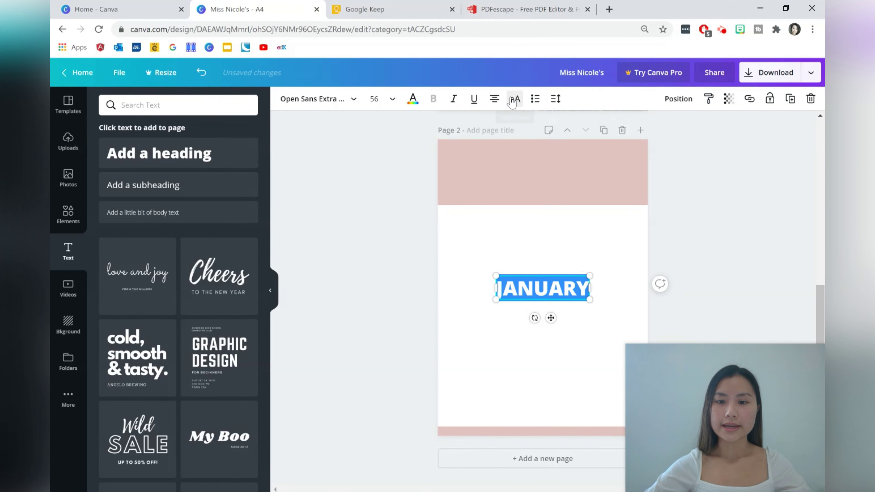
# Set JANUARY to the Cheque font at size 88 and move it into the pink header
pyautogui.click(356, 104)
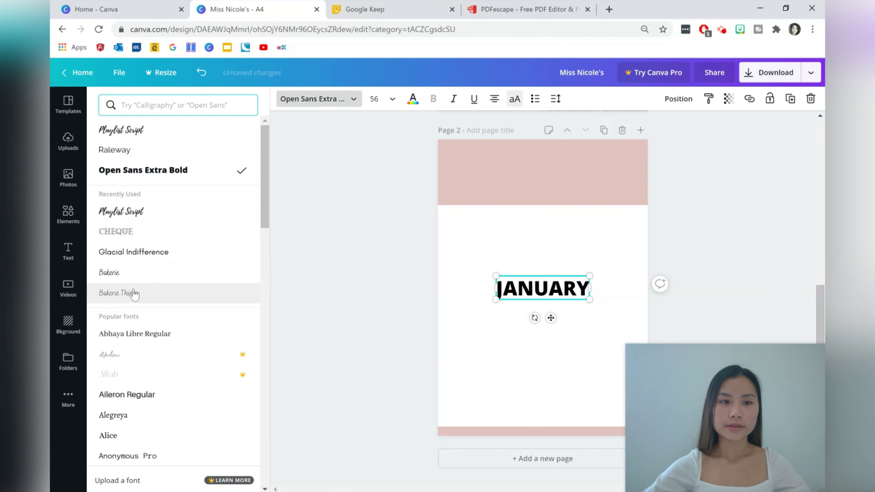
pyautogui.click(139, 232)
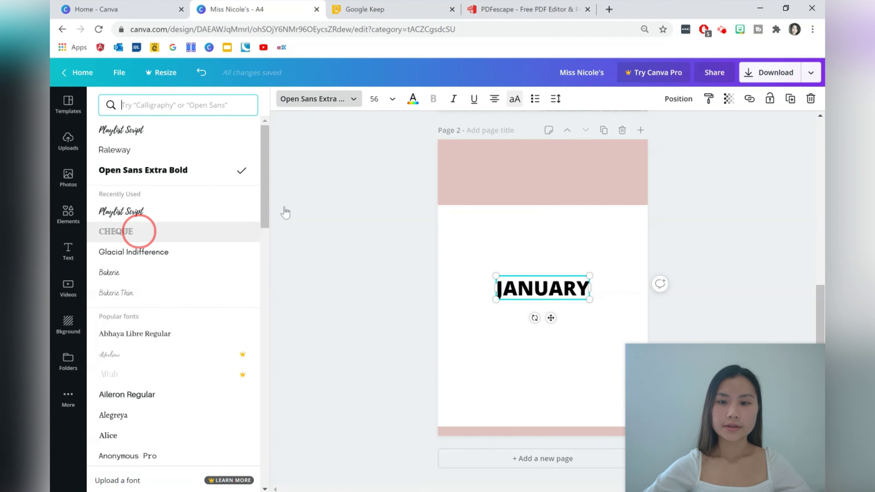
pyautogui.click(392, 99)
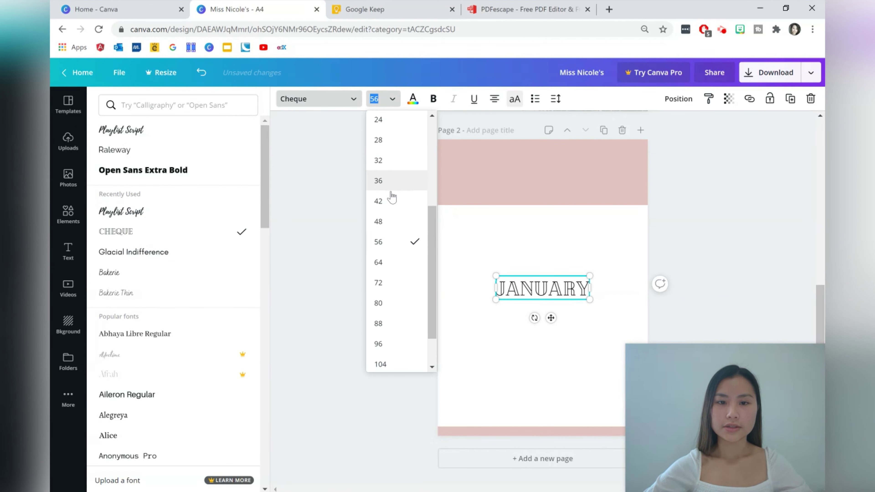
pyautogui.click(389, 287)
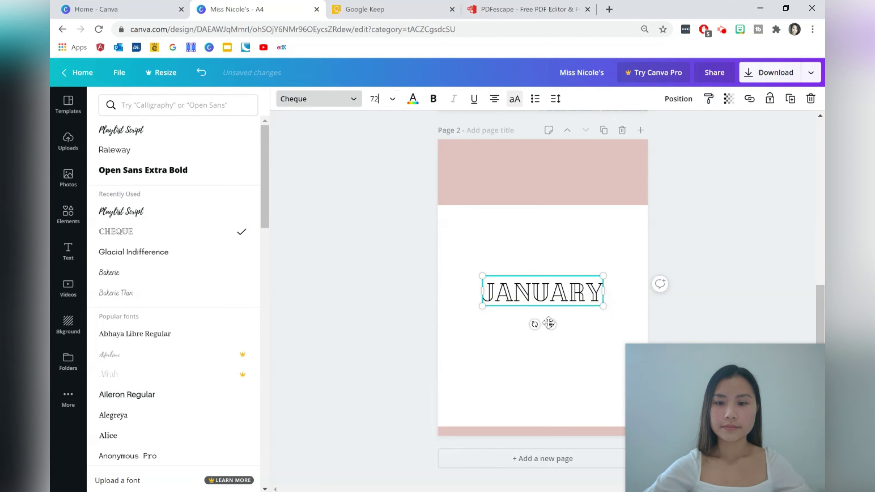
pyautogui.moveTo(549, 323); pyautogui.dragTo(550, 223)
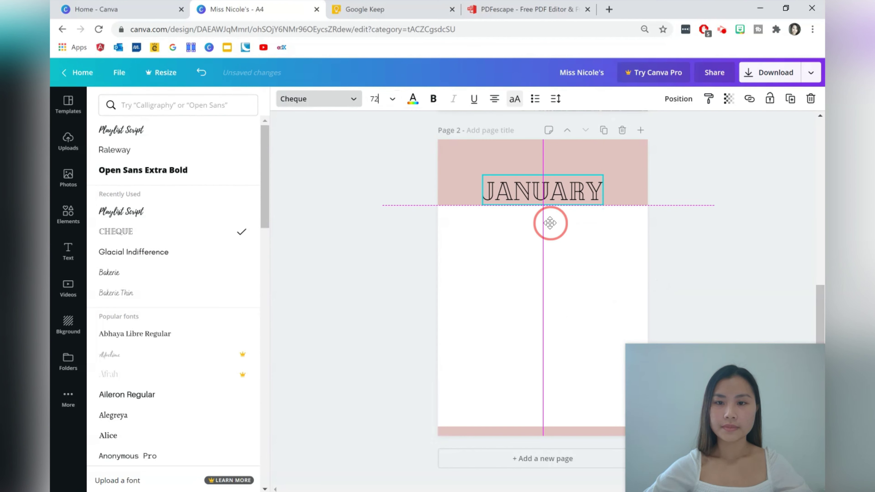
pyautogui.click(393, 98)
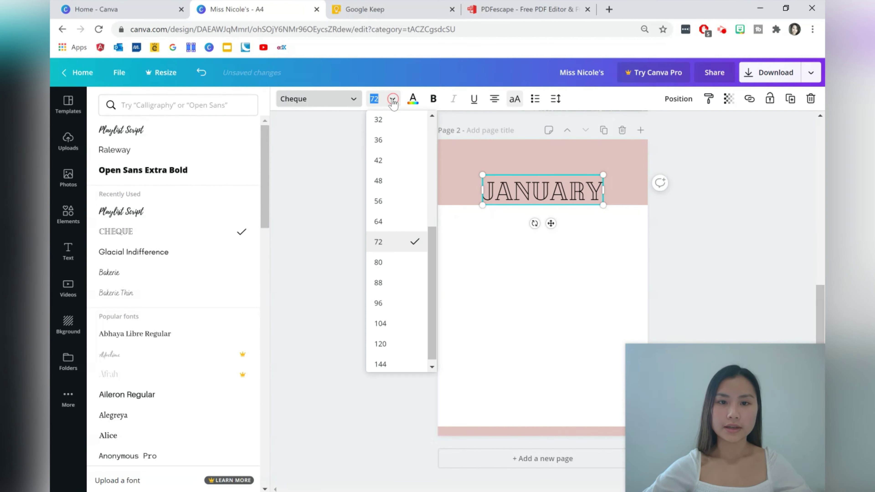
pyautogui.click(382, 284)
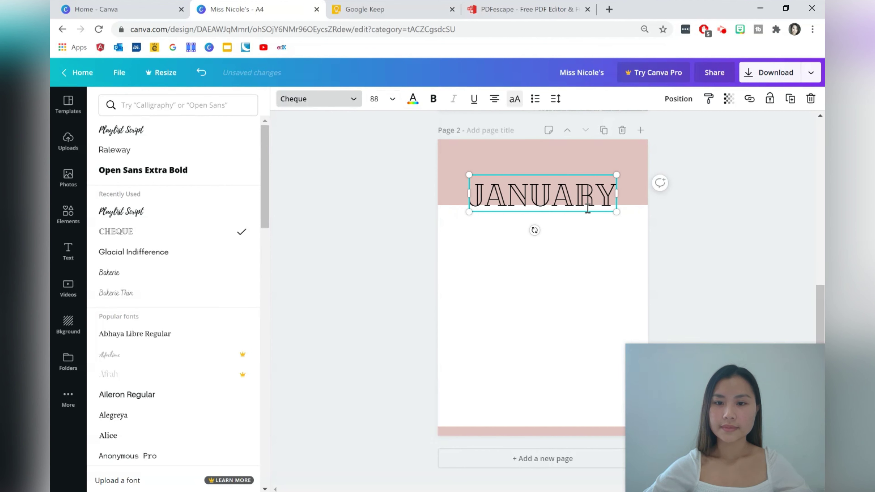
pyautogui.moveTo(587, 207); pyautogui.dragTo(584, 254)
# Shorten the pink header band, re-centre JANUARY in it and colour the heading white
pyautogui.click(596, 175)
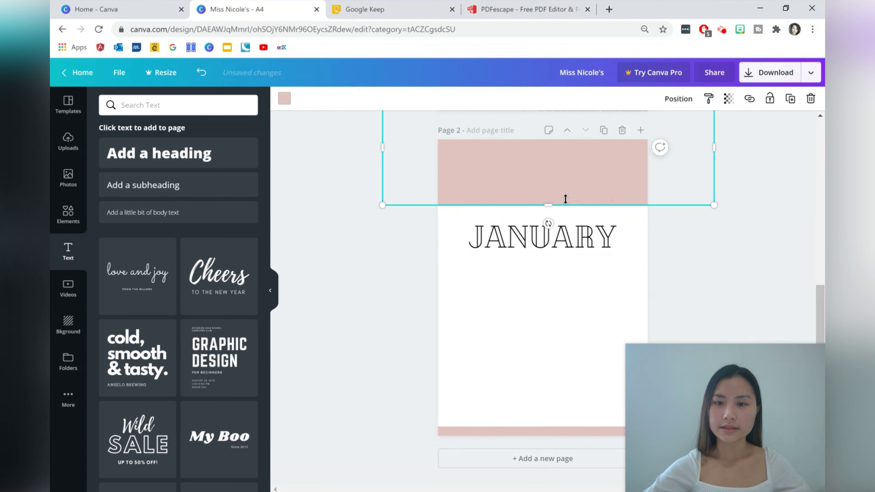
pyautogui.moveTo(551, 203); pyautogui.dragTo(553, 191)
pyautogui.click(551, 241)
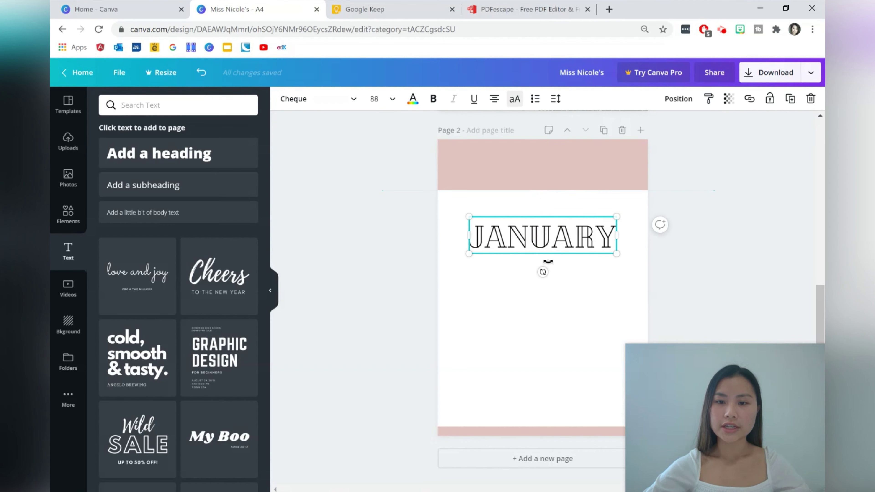
pyautogui.moveTo(555, 252); pyautogui.dragTo(555, 190)
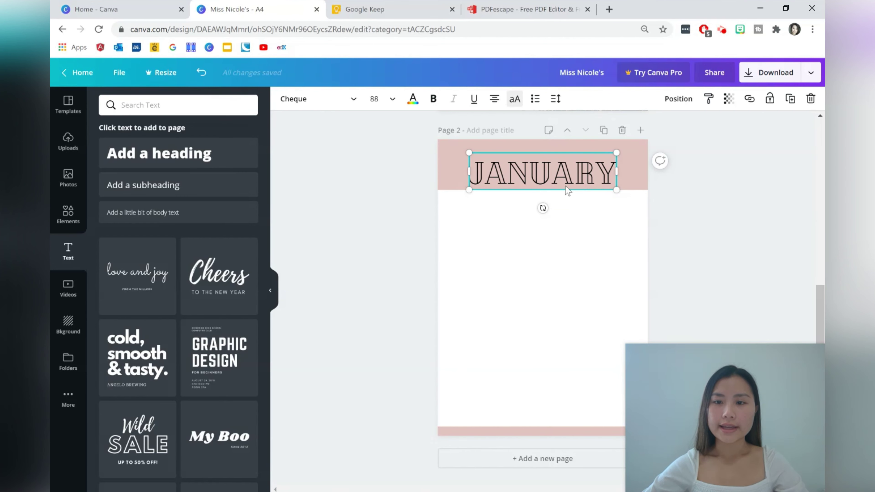
pyautogui.click(413, 99)
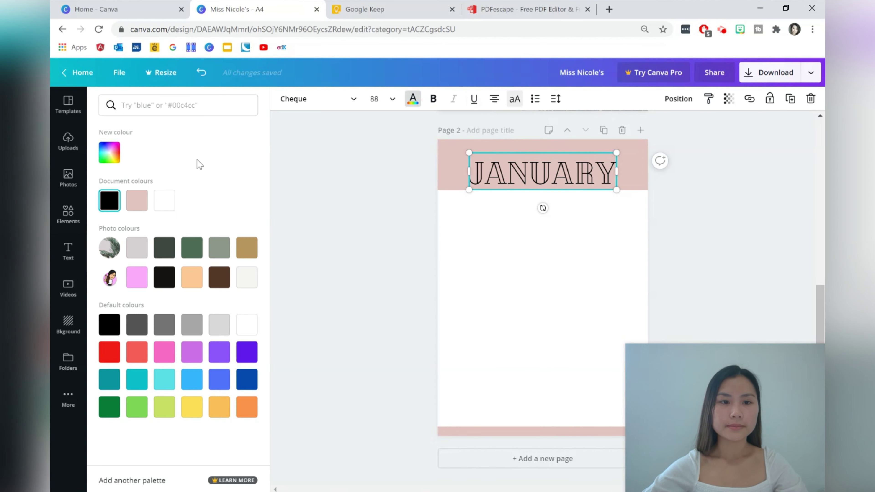
pyautogui.click(166, 203)
pyautogui.press('Escape')
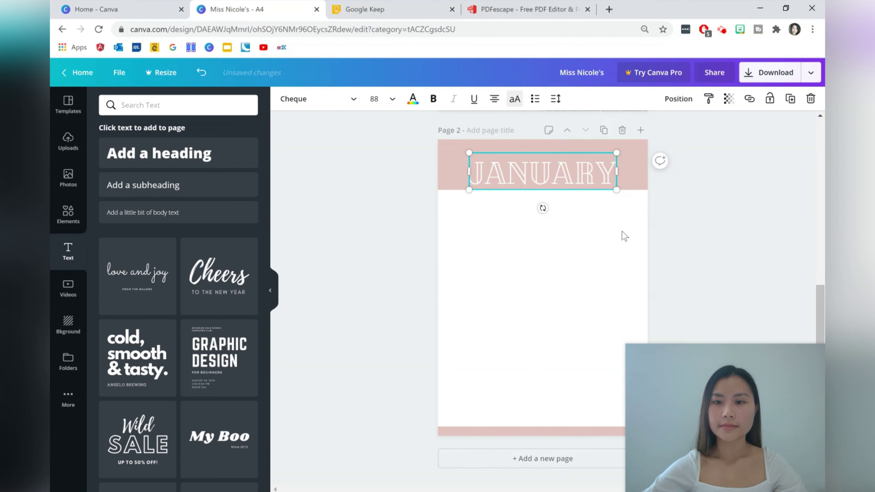
pyautogui.click(626, 223)
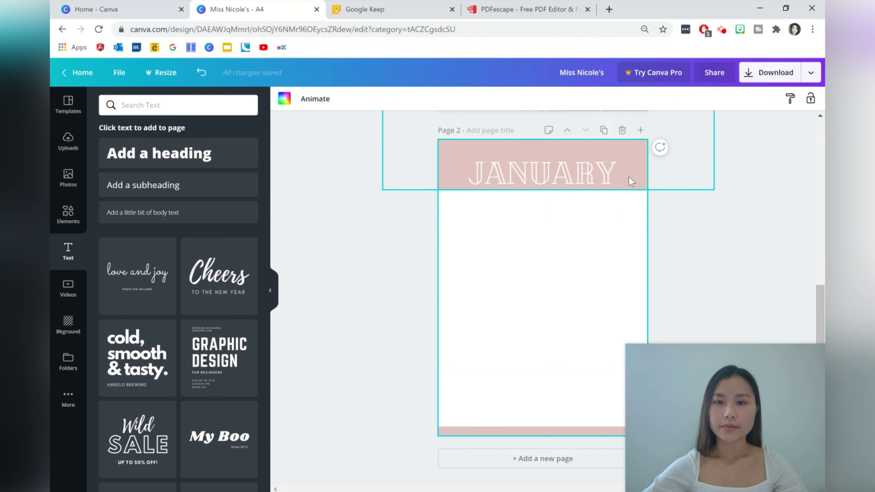
# Add a '2021' subheading at size 21 in the header's top-right corner
pyautogui.click(189, 186)
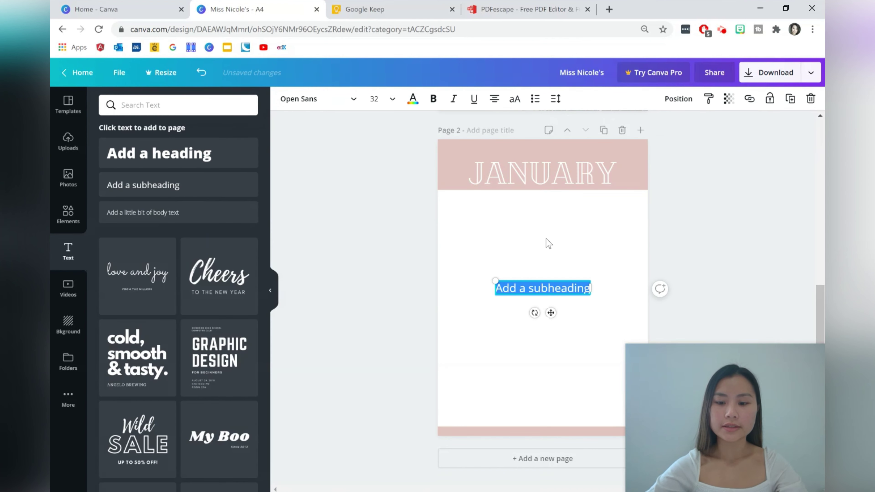
pyautogui.write('2021')
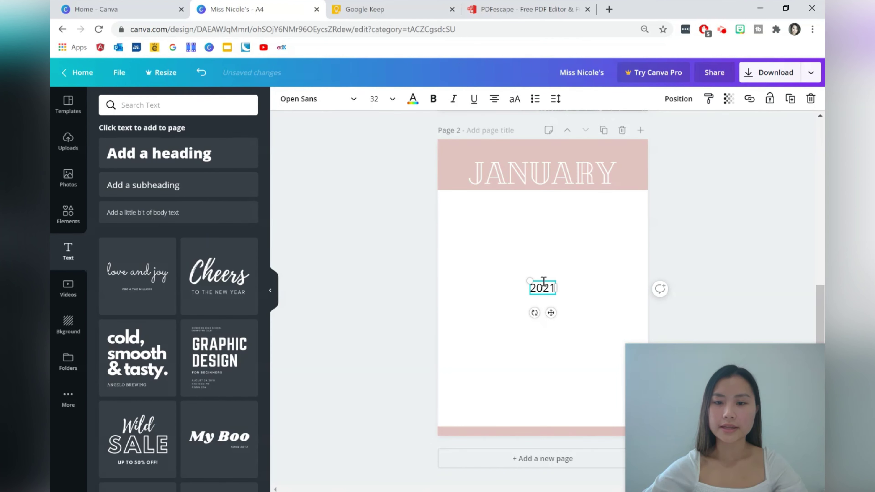
pyautogui.doubleClick(543, 281)
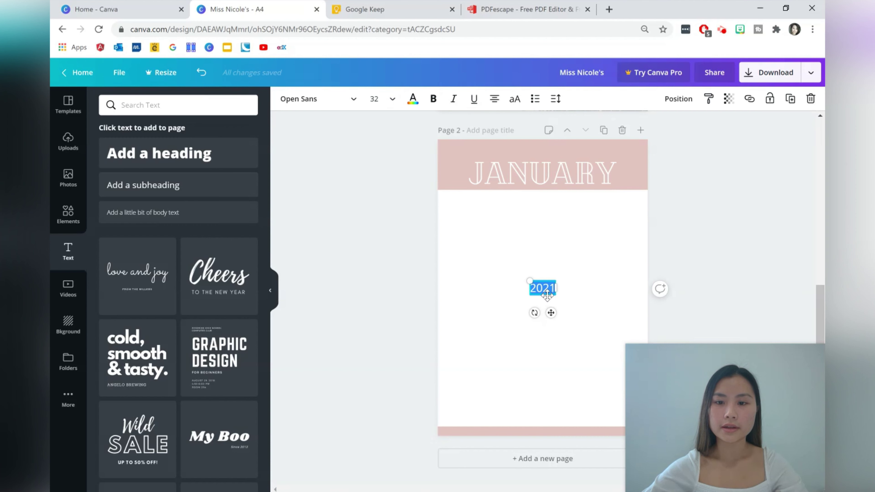
pyautogui.moveTo(552, 312); pyautogui.dragTo(633, 176)
pyautogui.click(379, 98)
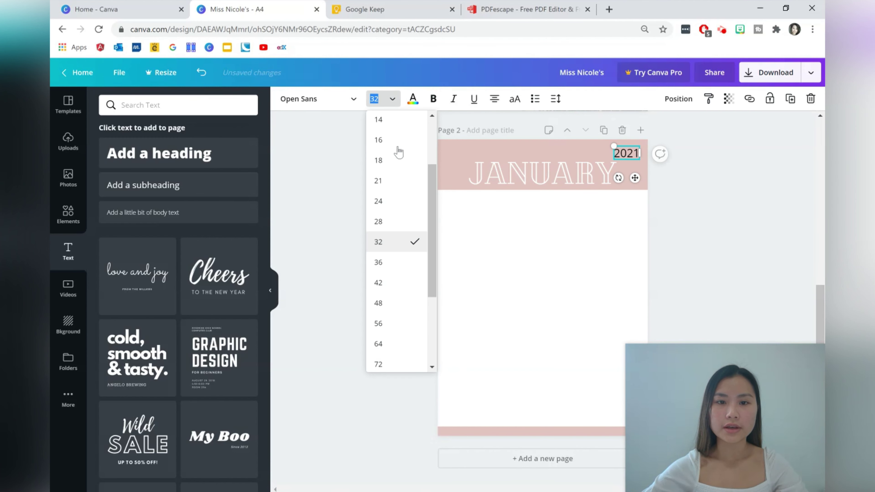
pyautogui.click(392, 181)
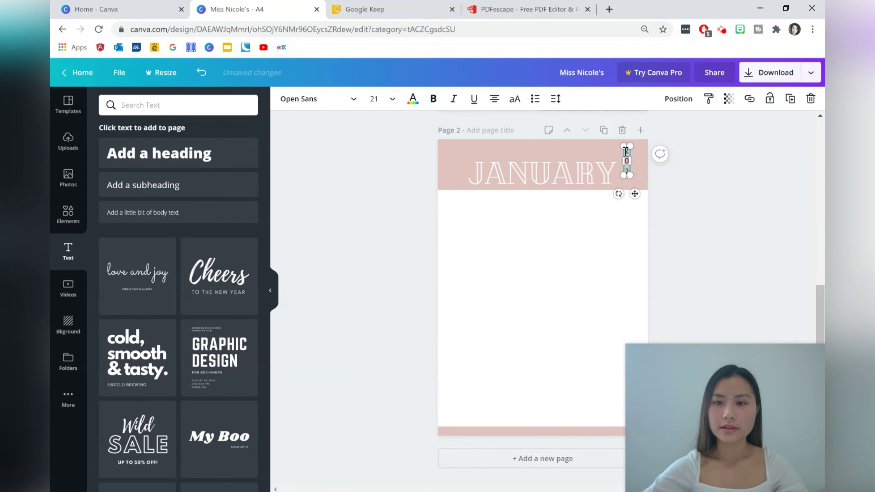
pyautogui.moveTo(622, 155); pyautogui.dragTo(619, 159)
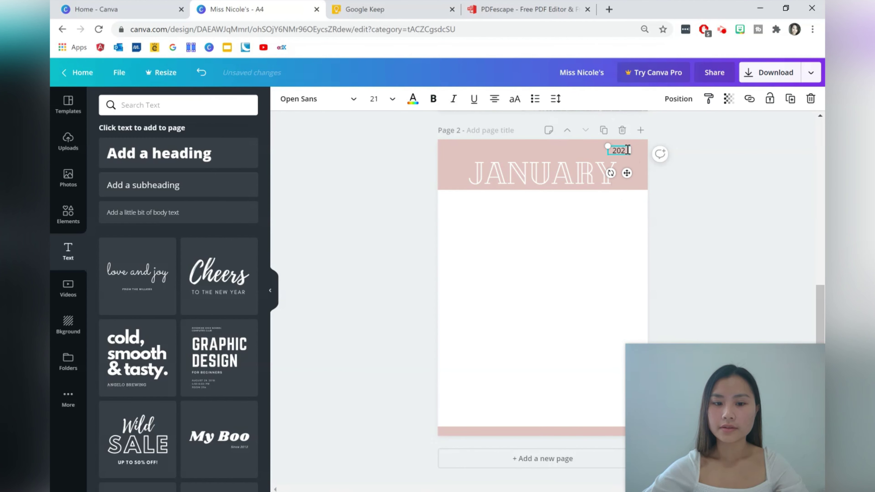
pyautogui.moveTo(626, 172); pyautogui.dragTo(632, 171)
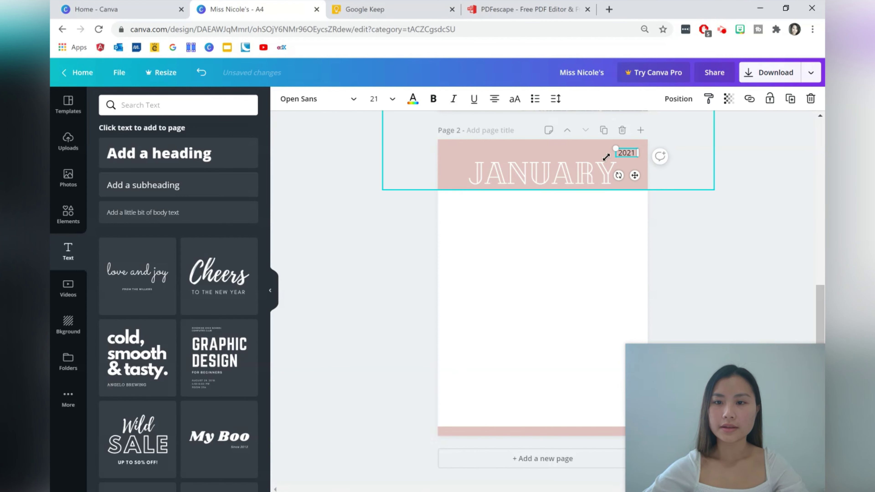
# Colour the 2021 label white and check the result
pyautogui.doubleClick(628, 155)
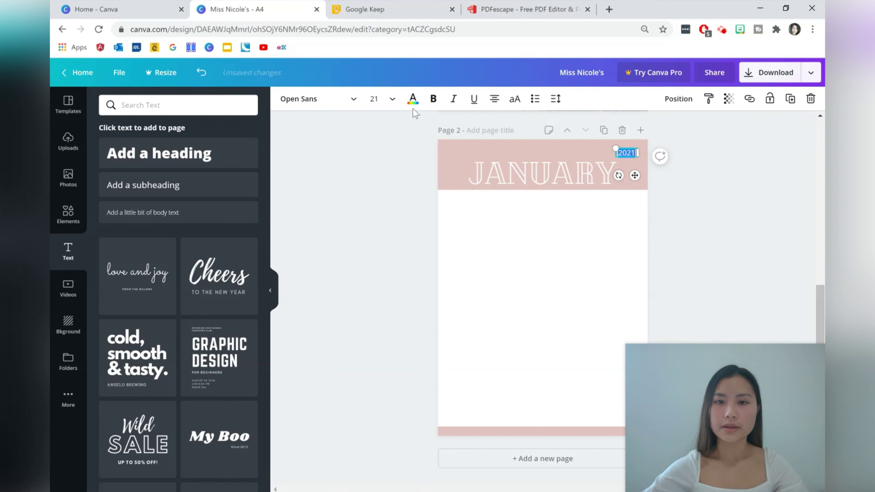
pyautogui.click(413, 99)
pyautogui.click(164, 200)
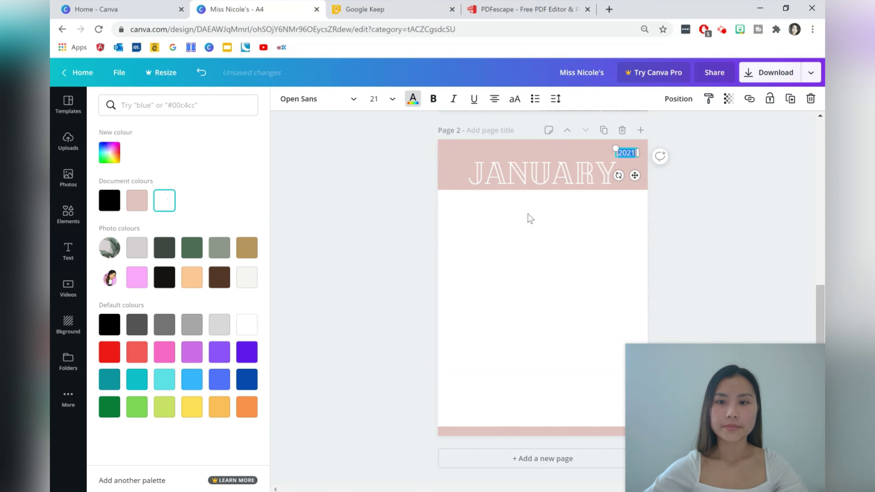
pyautogui.click(680, 234)
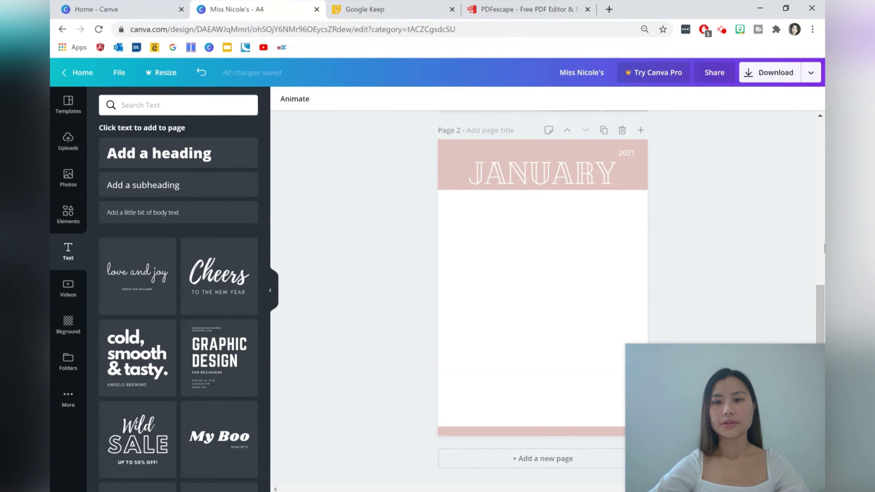
pyautogui.click(627, 154)
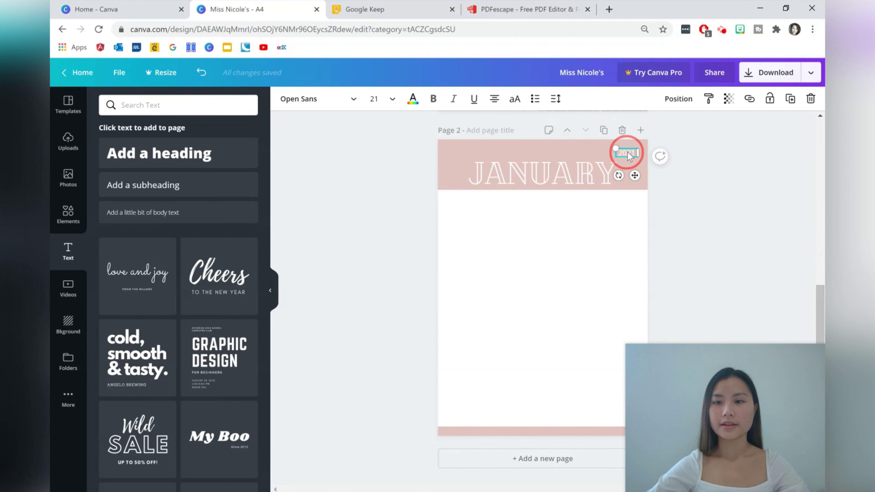
pyautogui.click(662, 231)
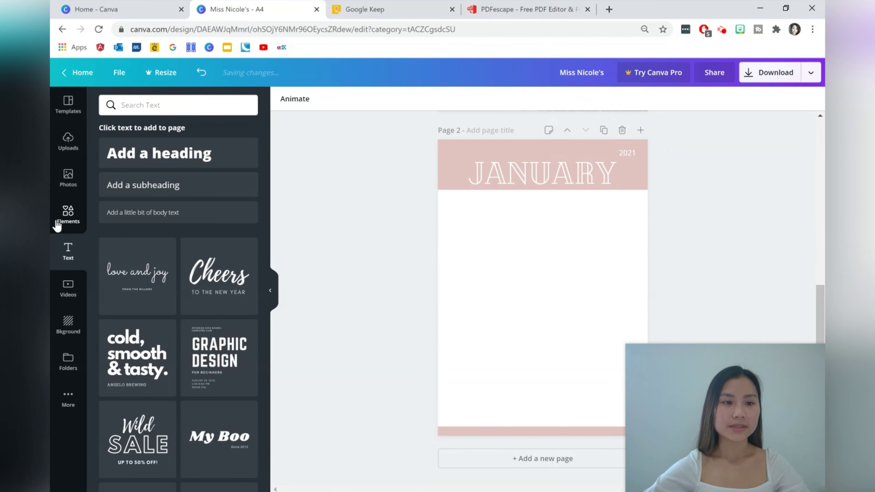
# Add a square from Elements, shrink it to about 8.3 × 8.3, and place it below the JANUARY header
pyautogui.click(71, 219)
pyautogui.click(108, 167)
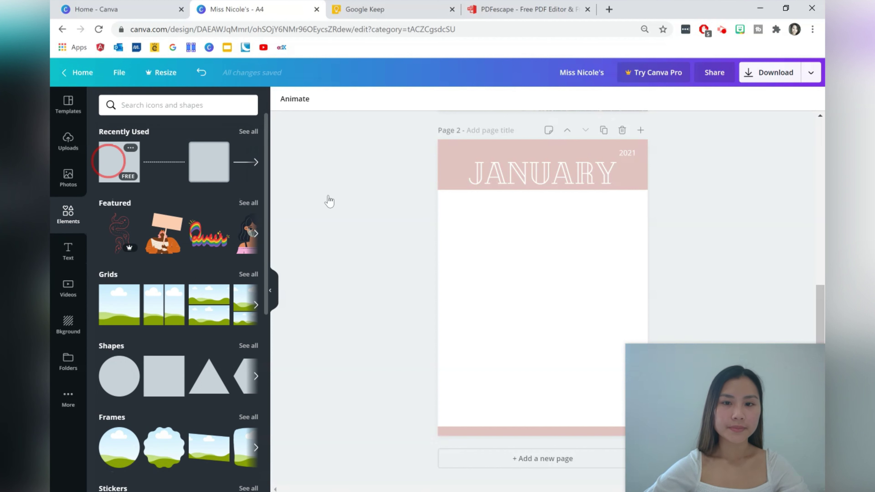
pyautogui.moveTo(598, 342); pyautogui.dragTo(570, 306)
pyautogui.moveTo(519, 258); pyautogui.dragTo(510, 245)
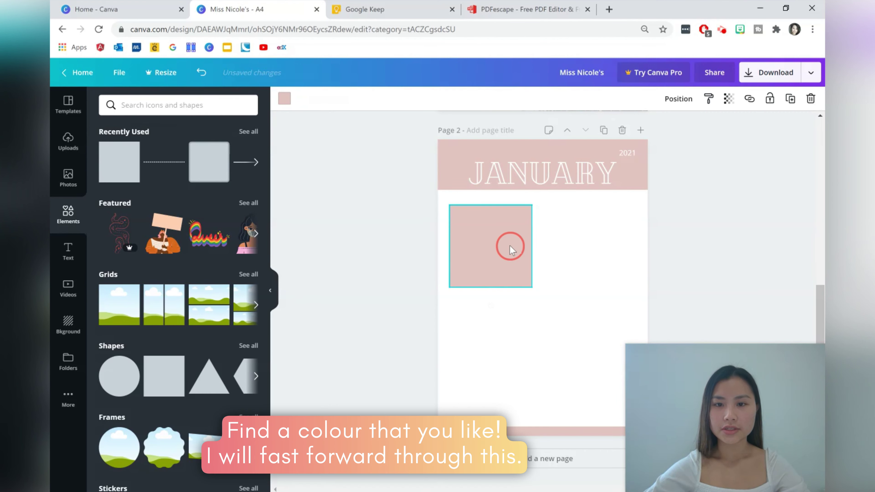
# Open the square's colour options and copy the d6cfs2 colour code from the saved Google Keep notes
pyautogui.click(283, 98)
pyautogui.click(365, 9)
pyautogui.click(686, 218)
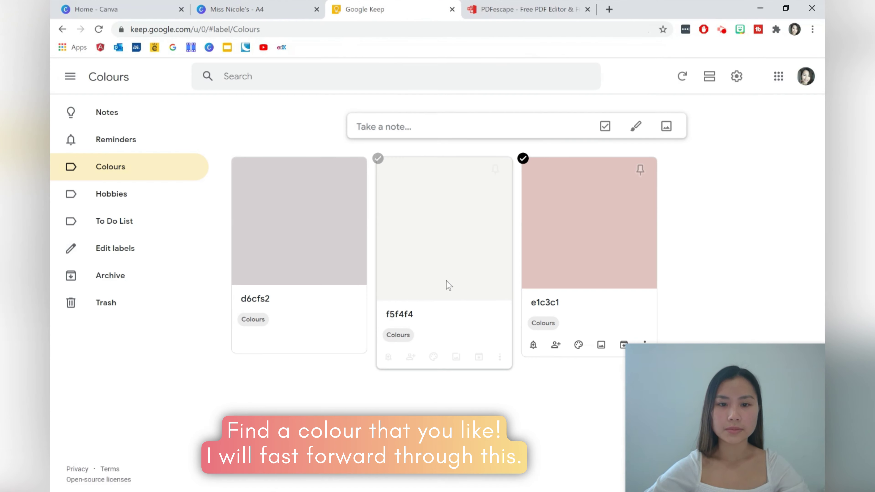
pyautogui.click(287, 307)
pyautogui.doubleClick(286, 413)
pyautogui.hotkey('ctrl', 'c')
# Try pasting the copied colour code, then make the square light grey from the swatches
pyautogui.click(234, 8)
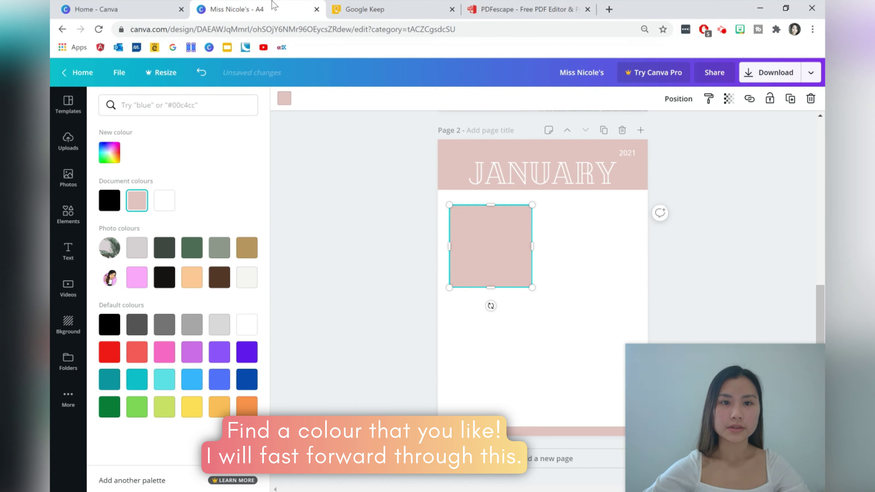
pyautogui.click(208, 105)
pyautogui.hotkey('ctrl', 'v')
pyautogui.press('BackSpace')
pyautogui.press('BackSpace')
pyautogui.press('BackSpace')
pyautogui.press('BackSpace')
pyautogui.press('BackSpace')
pyautogui.press('BackSpace')
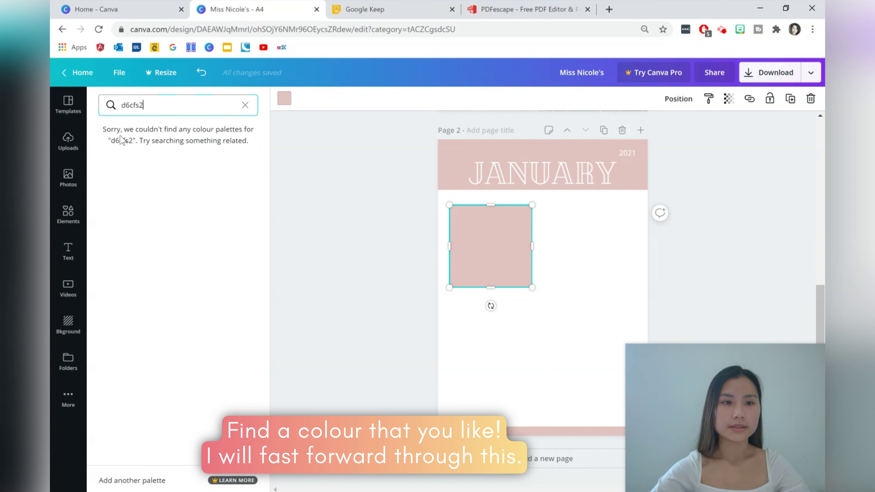
pyautogui.click(136, 247)
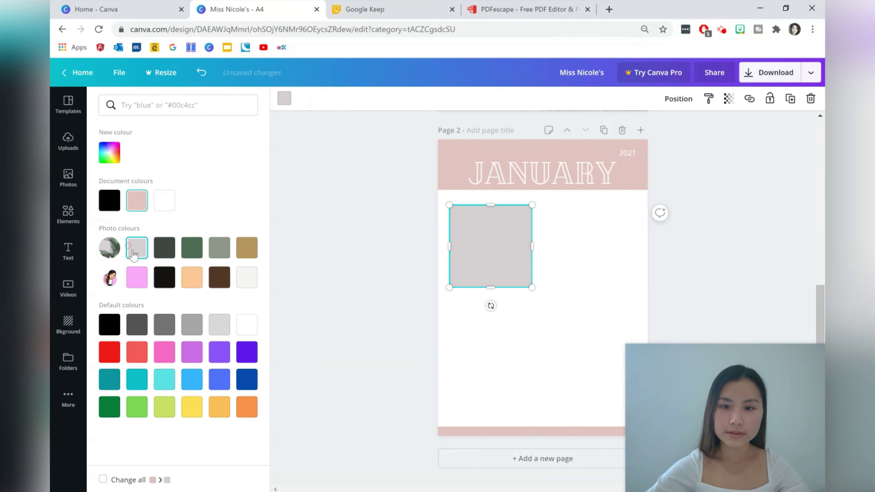
pyautogui.click(559, 245)
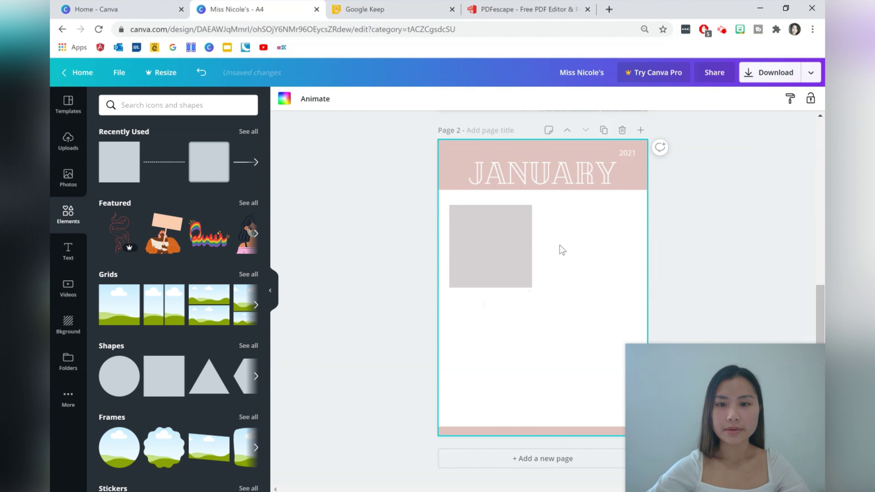
# Lighten the square to #eae9e9 with the custom colour picker, then add a heading text box
pyautogui.click(496, 254)
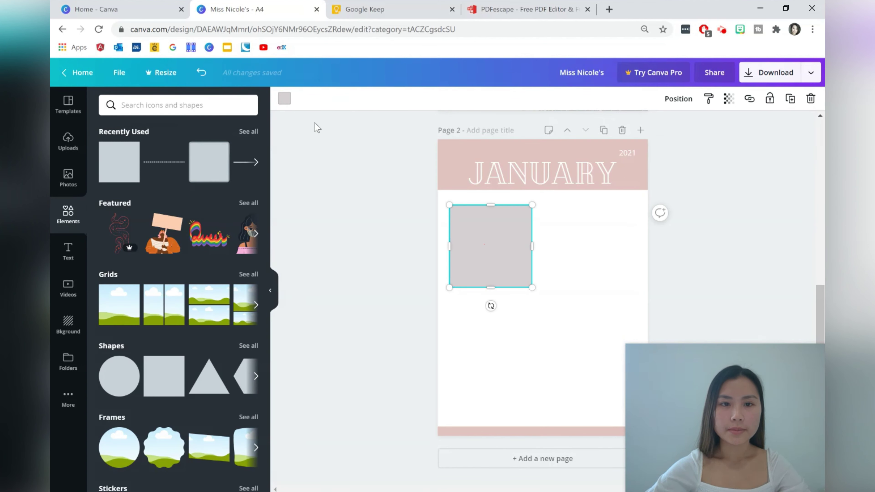
pyautogui.click(283, 99)
pyautogui.click(110, 154)
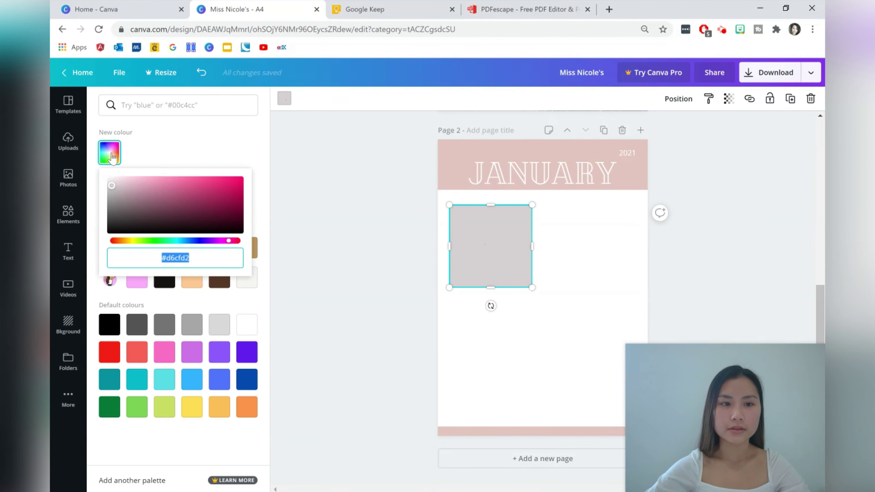
pyautogui.click(110, 185)
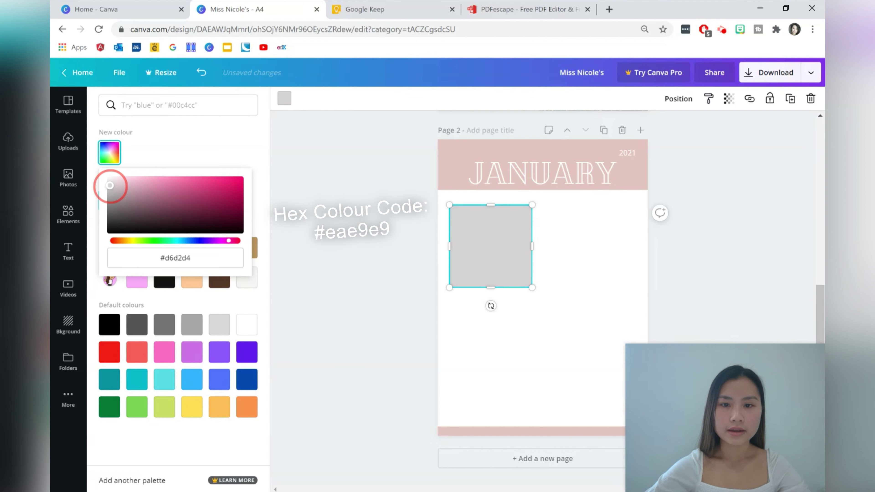
pyautogui.moveTo(110, 185); pyautogui.dragTo(109, 181)
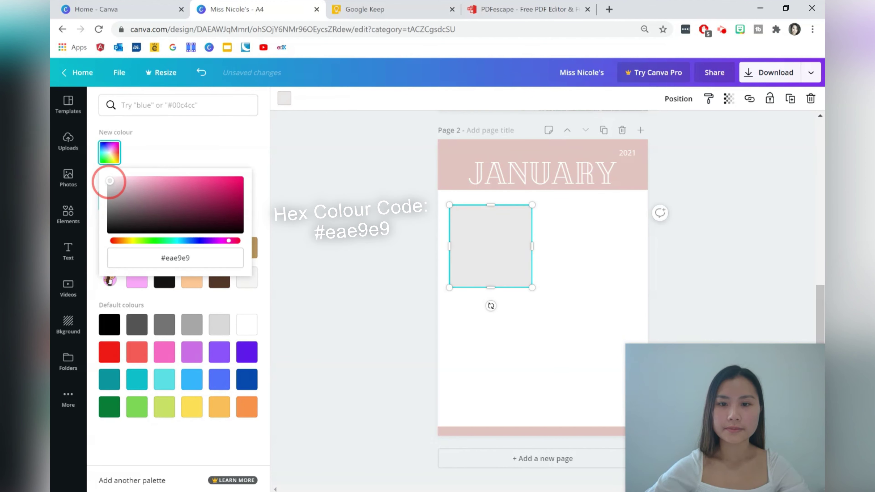
pyautogui.click(486, 217)
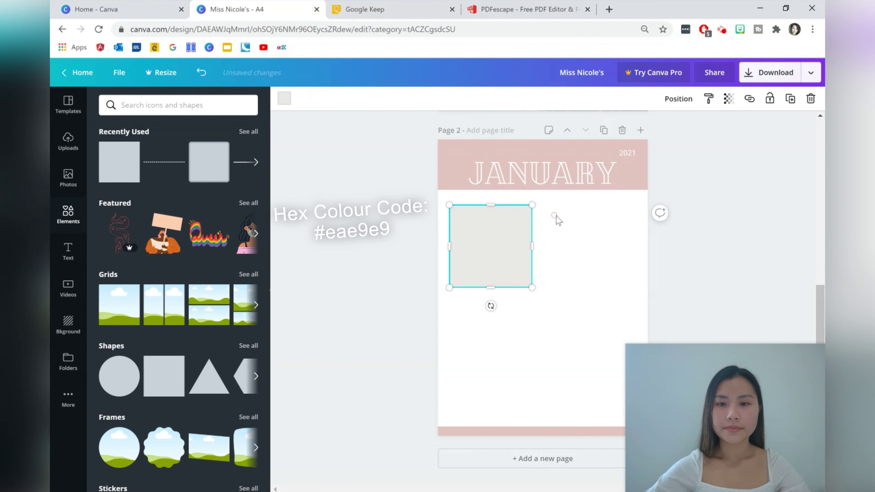
pyautogui.click(566, 223)
pyautogui.click(512, 248)
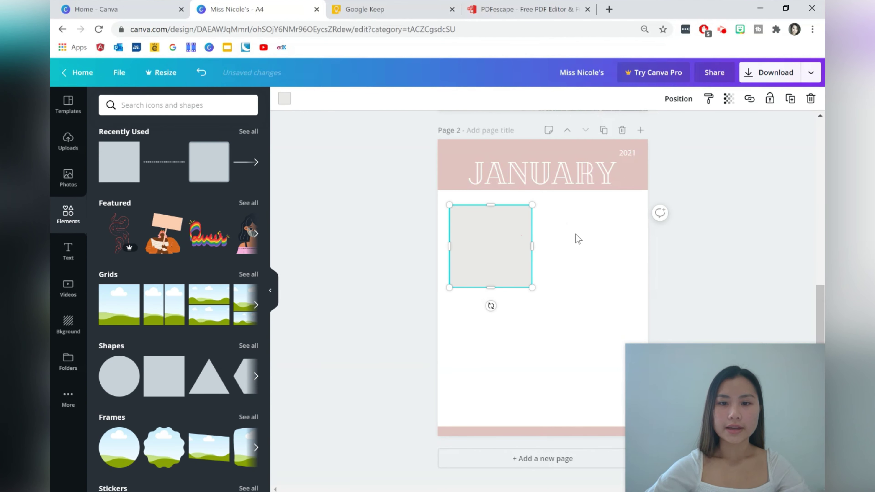
pyautogui.click(581, 233)
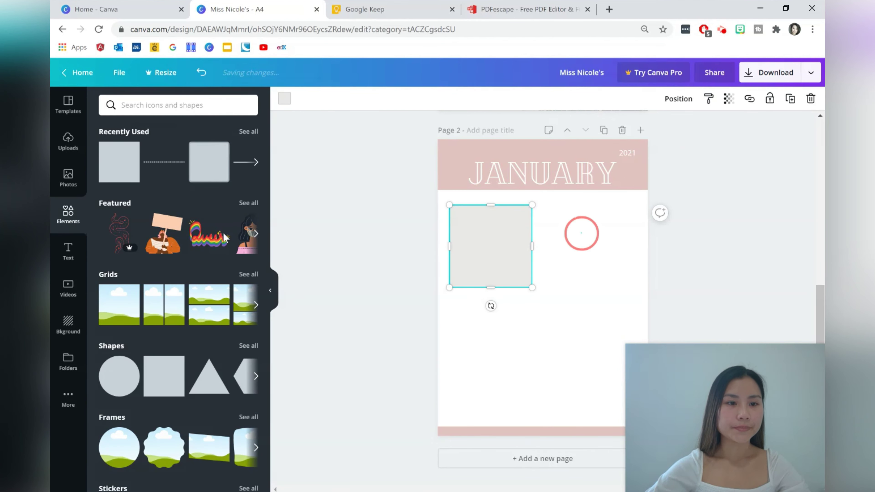
pyautogui.click(68, 252)
pyautogui.click(150, 151)
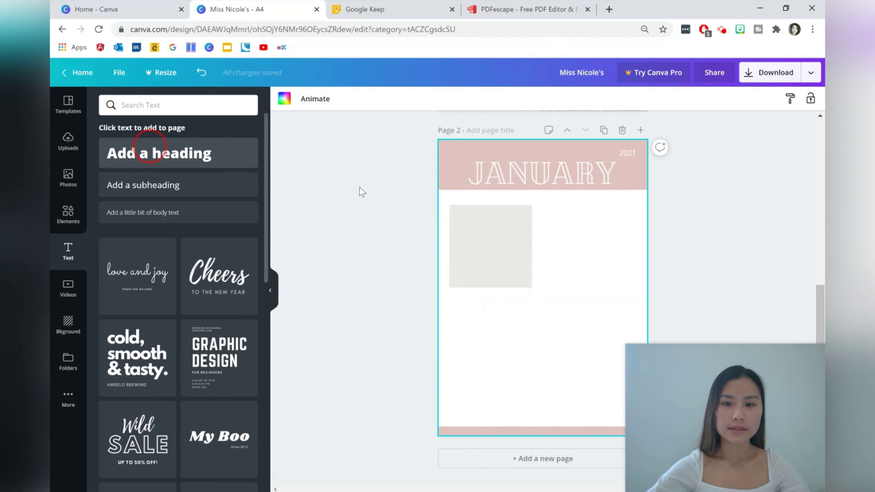
# Type 'Goals' and style it in Playlist Script, size 36, dark grey
pyautogui.write('Goals')
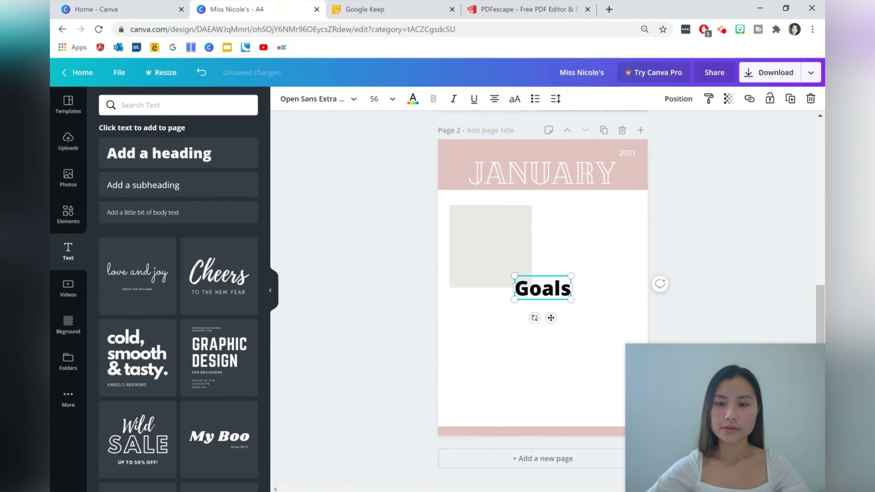
pyautogui.moveTo(543, 294); pyautogui.dragTo(550, 294)
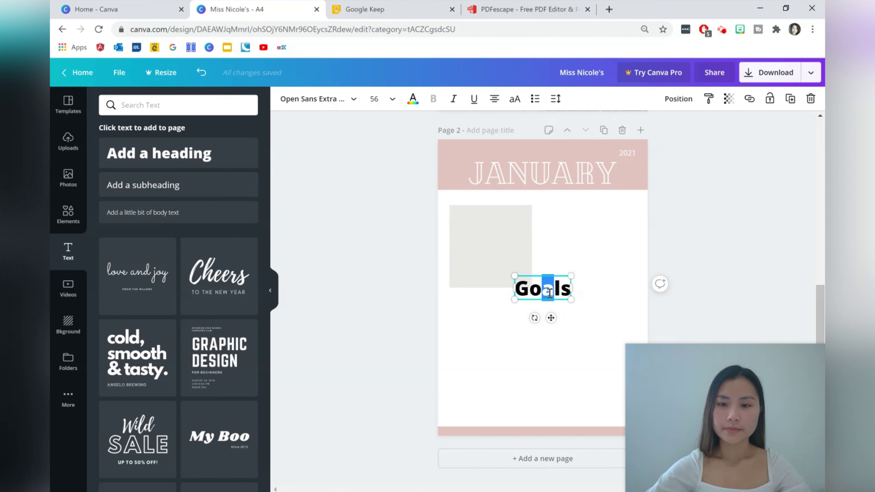
pyautogui.doubleClick(549, 293)
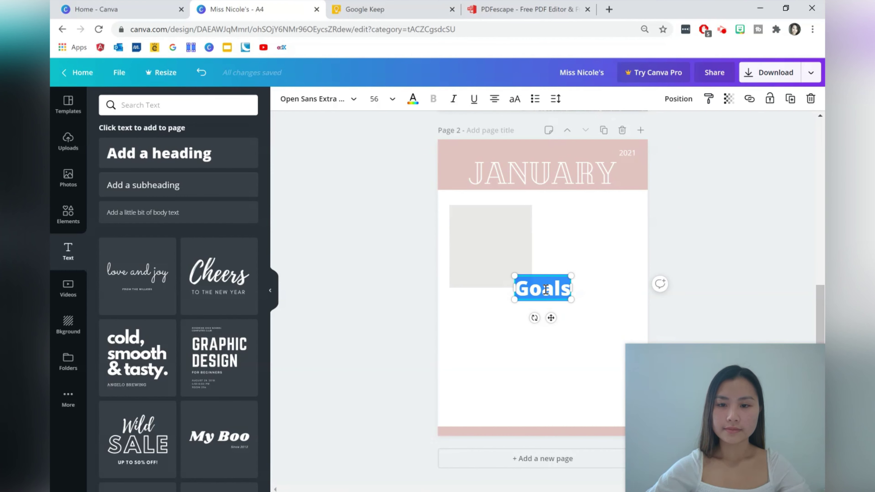
pyautogui.click(354, 99)
pyautogui.click(193, 129)
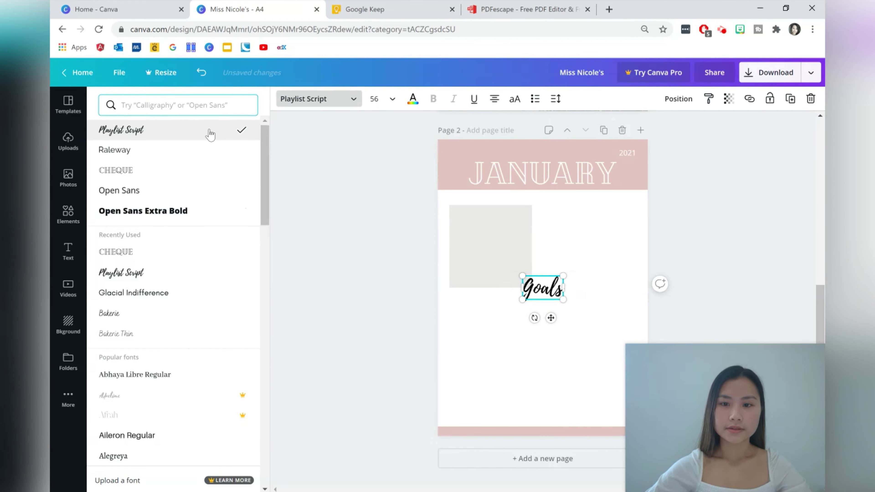
pyautogui.click(391, 102)
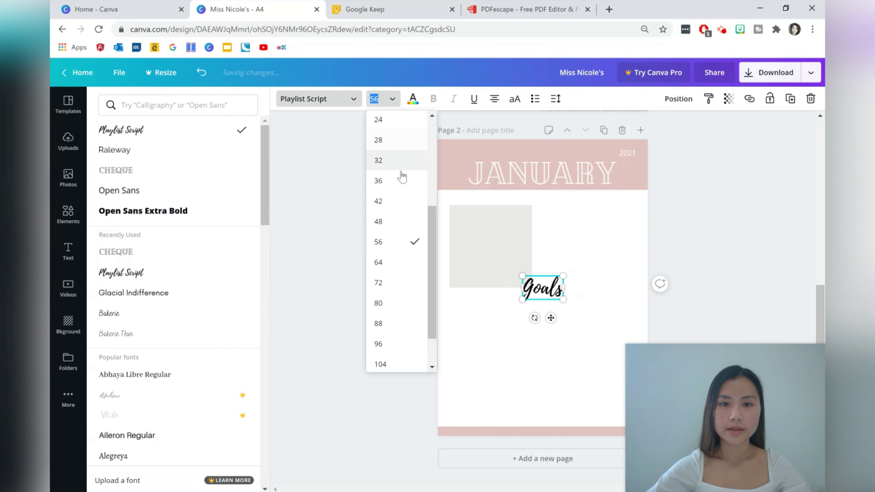
pyautogui.click(398, 184)
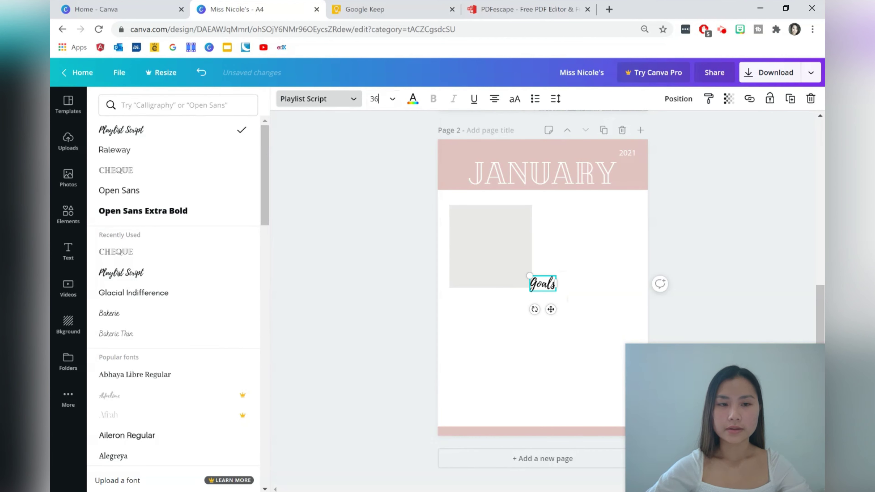
pyautogui.click(411, 101)
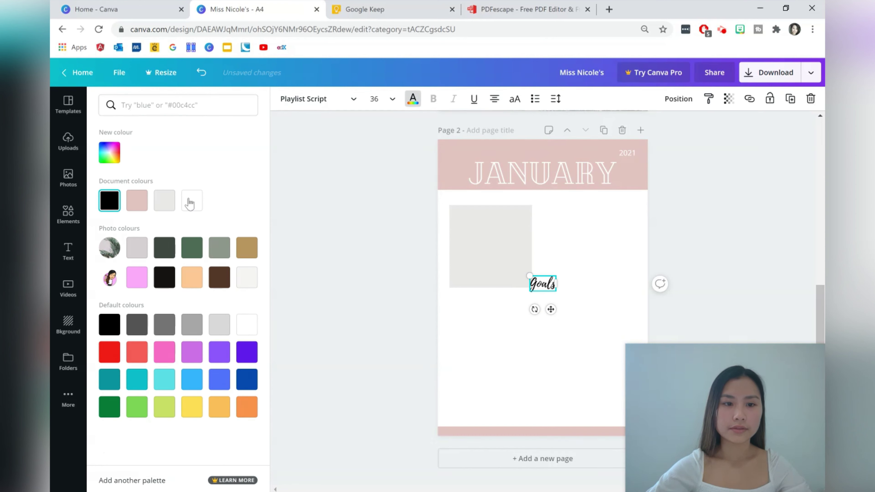
pyautogui.click(137, 324)
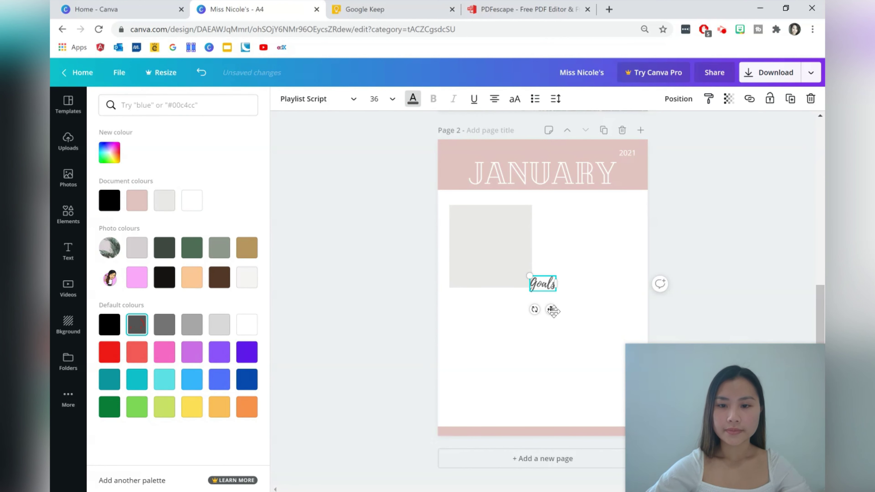
# Place Goals atop the grey box, shorten the box to height 6.4, and select both together
pyautogui.moveTo(554, 310); pyautogui.dragTo(501, 234)
pyautogui.click(492, 271)
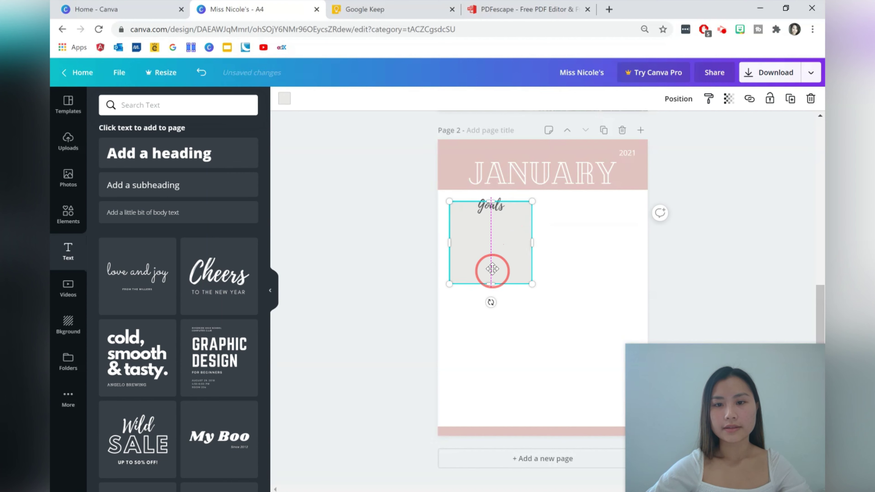
pyautogui.moveTo(492, 268); pyautogui.dragTo(495, 272)
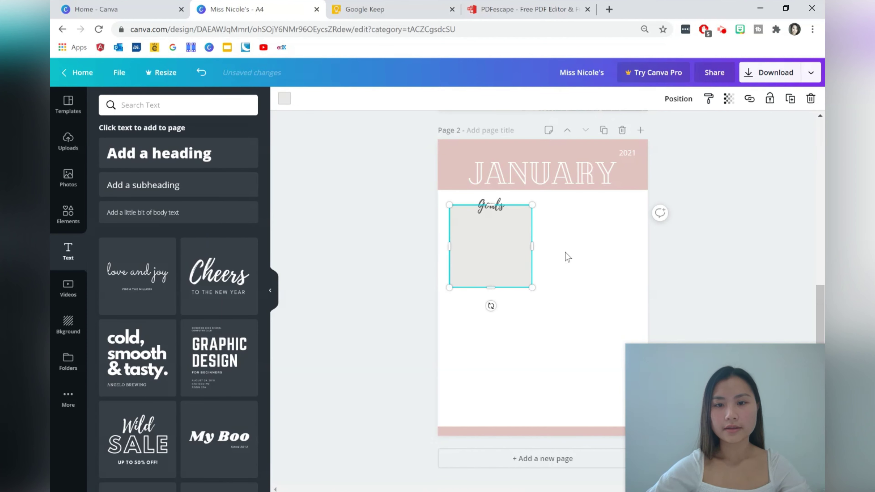
pyautogui.click(565, 252)
pyautogui.click(492, 262)
pyautogui.moveTo(494, 288); pyautogui.dragTo(494, 272)
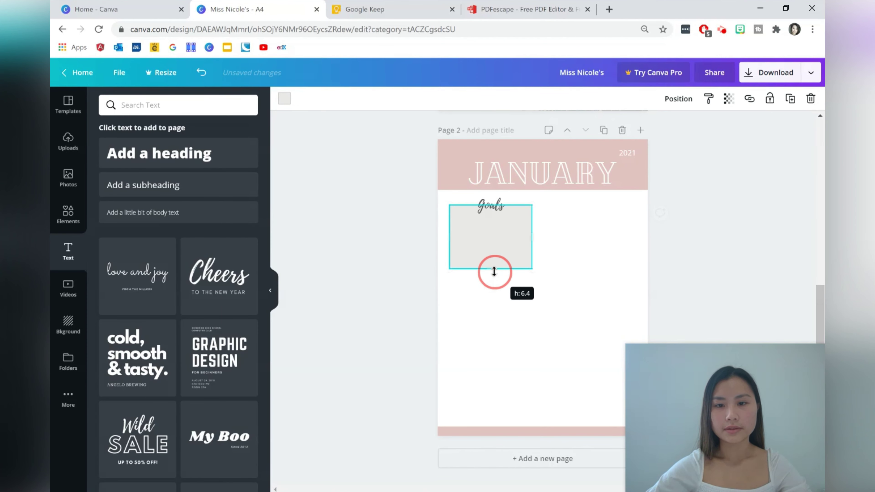
pyautogui.click(548, 235)
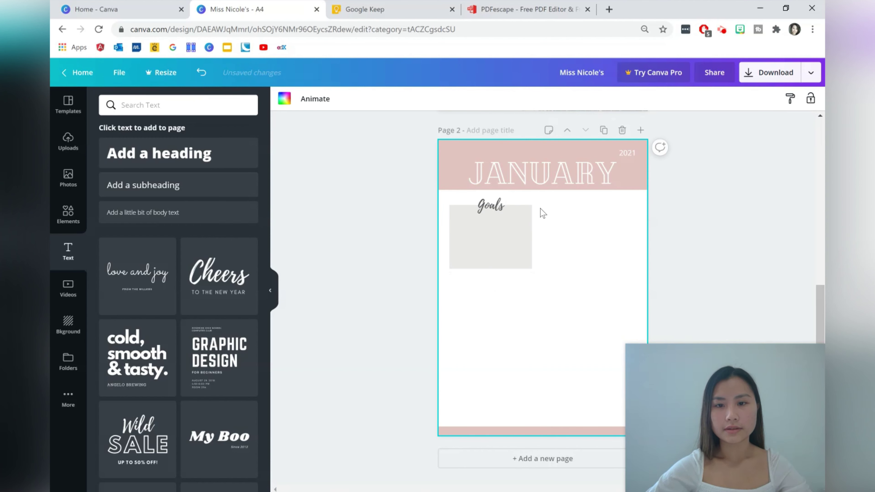
pyautogui.moveTo(494, 205); pyautogui.dragTo(485, 201)
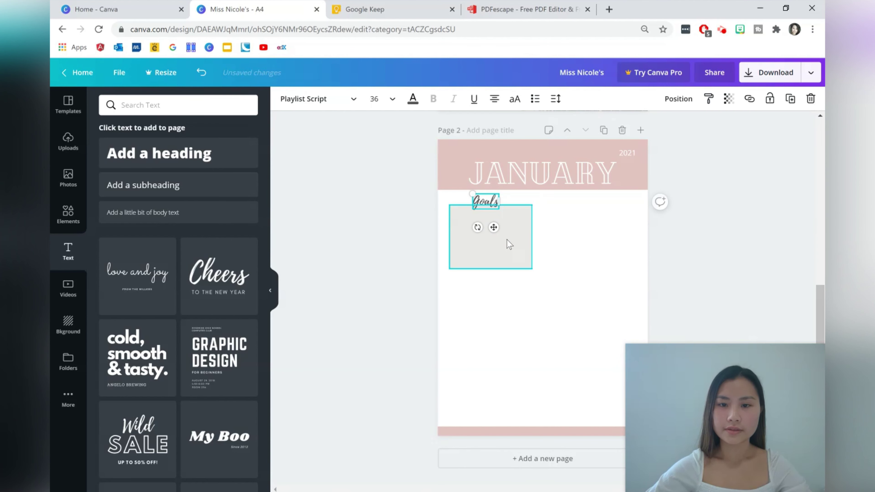
pyautogui.moveTo(506, 239); pyautogui.dragTo(502, 233)
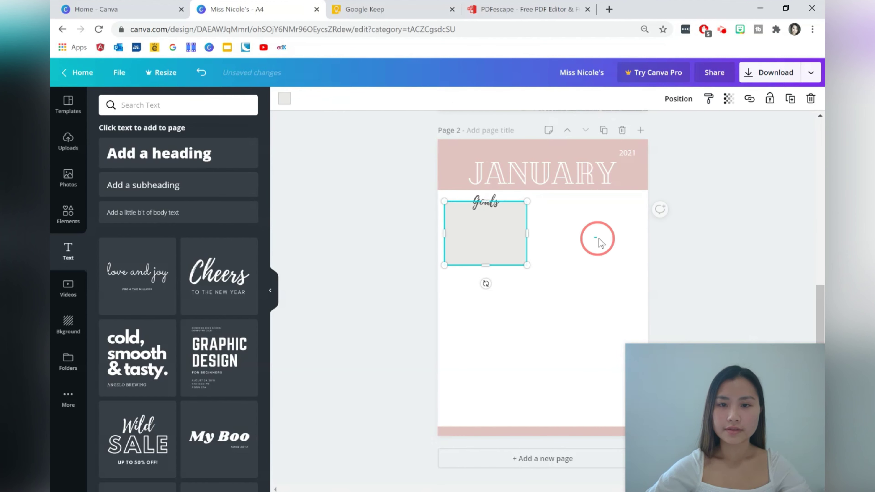
pyautogui.click(598, 238)
pyautogui.moveTo(544, 283); pyautogui.dragTo(479, 199)
pyautogui.click(509, 327)
# Duplicate the Goals label and grey box and place the copy below the original
pyautogui.hotkey('ctrl', 'v')
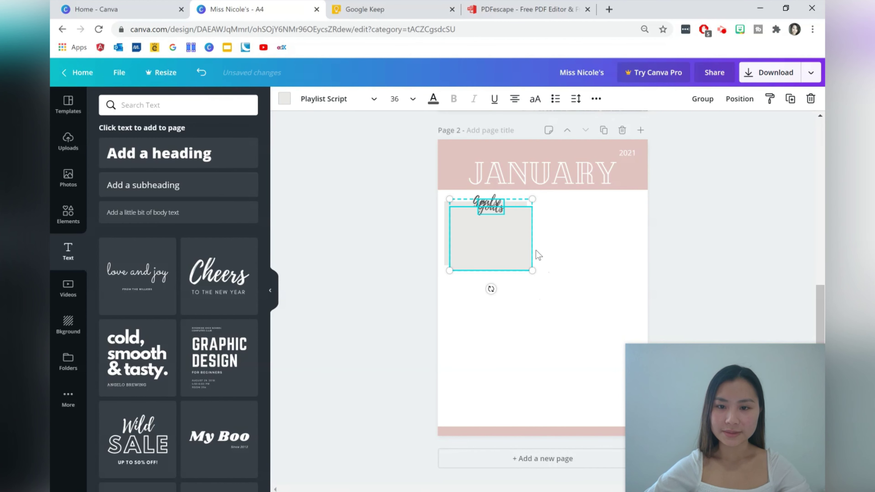
pyautogui.moveTo(503, 240); pyautogui.dragTo(498, 322)
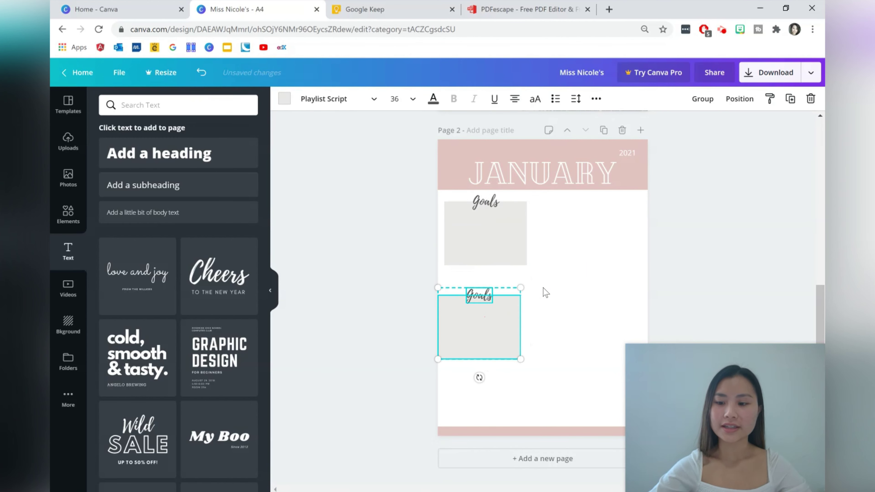
pyautogui.press('Delete')
pyautogui.moveTo(568, 274); pyautogui.dragTo(460, 200)
pyautogui.moveTo(554, 227); pyautogui.dragTo(554, 226)
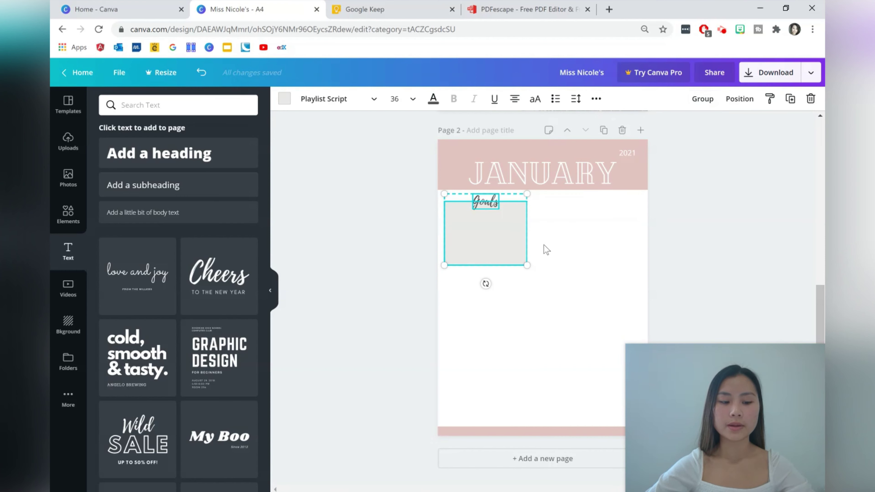
pyautogui.click(571, 238)
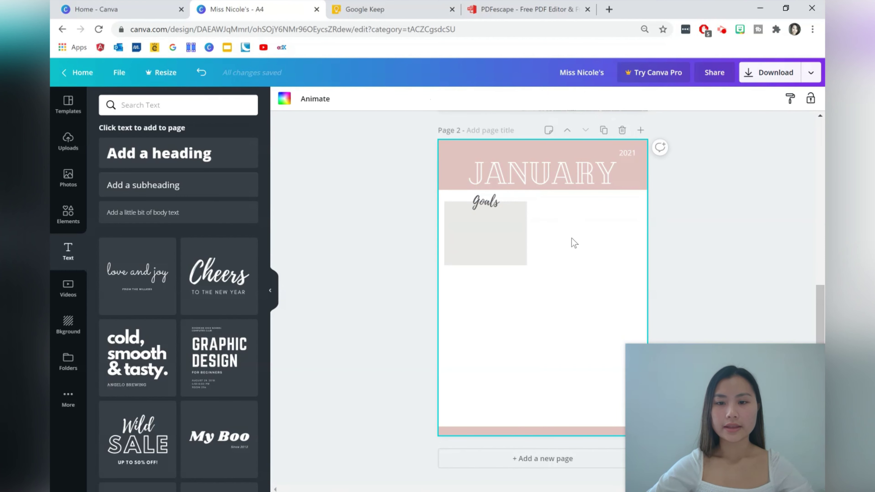
pyautogui.moveTo(491, 234); pyautogui.dragTo(497, 238)
pyautogui.moveTo(501, 328); pyautogui.dragTo(487, 309)
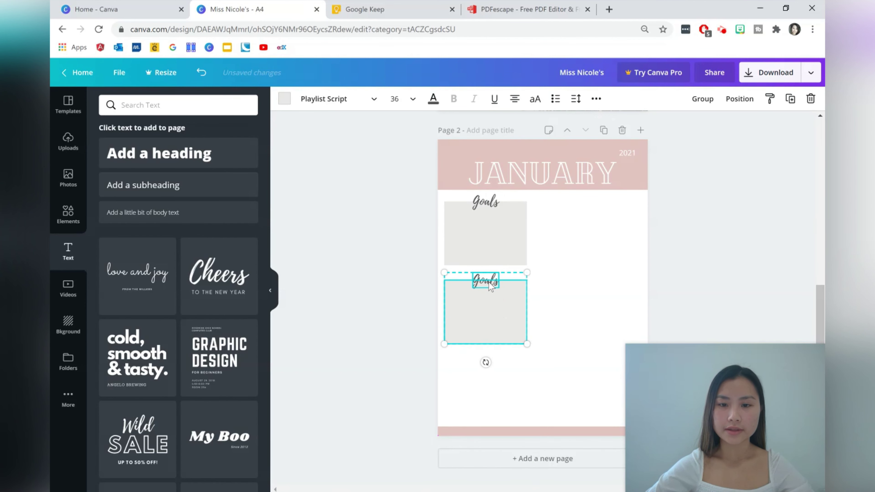
# Change the copied label's text from Goals to 'To Do'
pyautogui.click(489, 282)
pyautogui.click(552, 278)
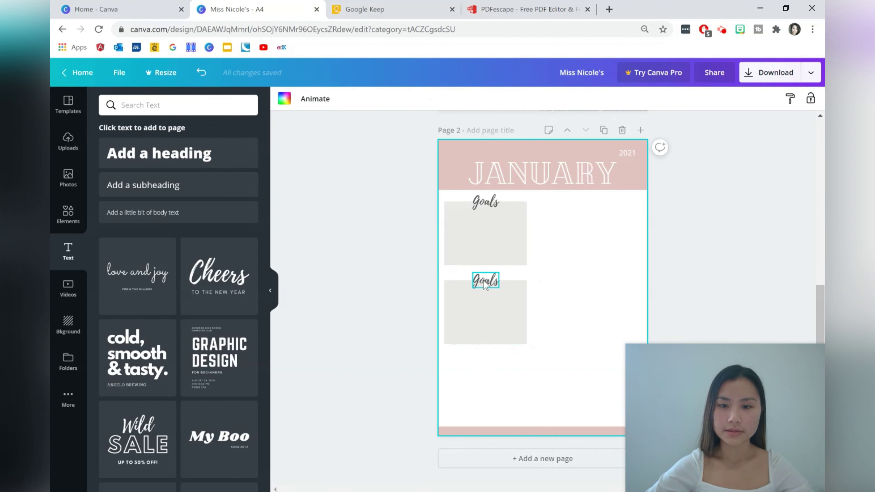
pyautogui.click(483, 280)
pyautogui.click(483, 280)
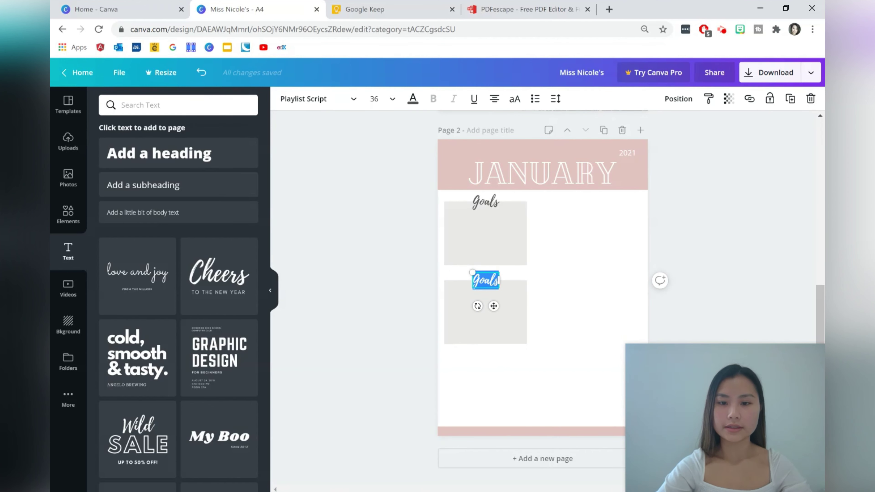
pyautogui.write('To Do')
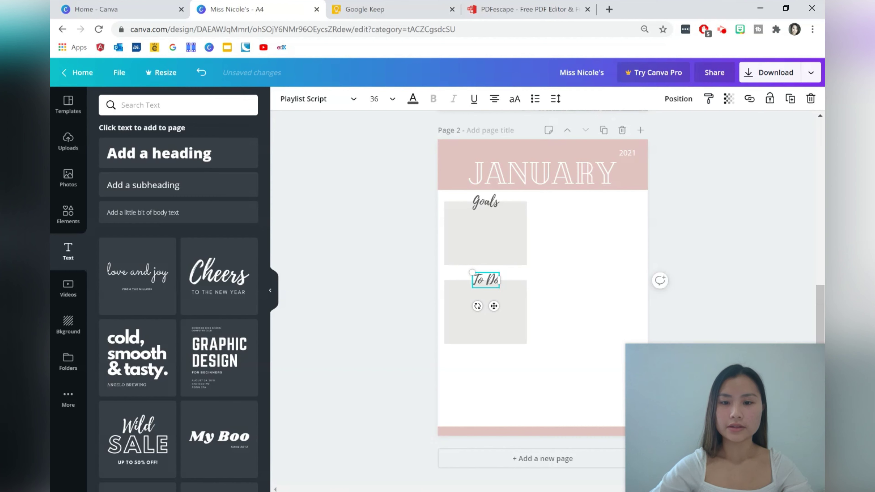
pyautogui.click(580, 235)
# Make the To Do box taller and align it and its label under the Goals box
pyautogui.click(504, 337)
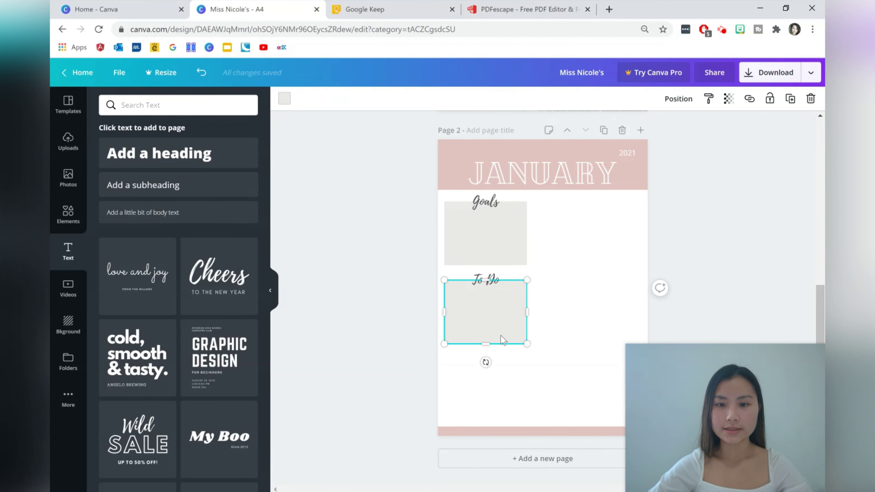
pyautogui.moveTo(489, 343); pyautogui.dragTo(489, 353)
pyautogui.click(556, 313)
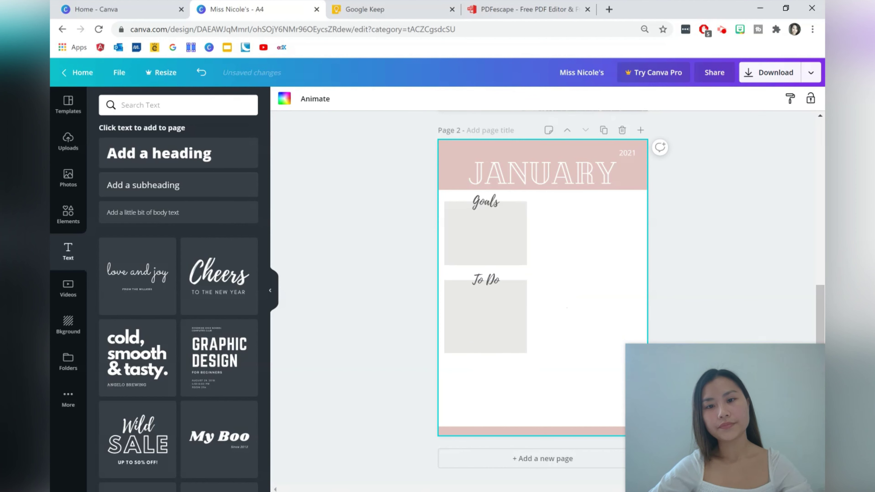
pyautogui.moveTo(511, 323); pyautogui.dragTo(511, 317)
pyautogui.moveTo(489, 285); pyautogui.dragTo(489, 280)
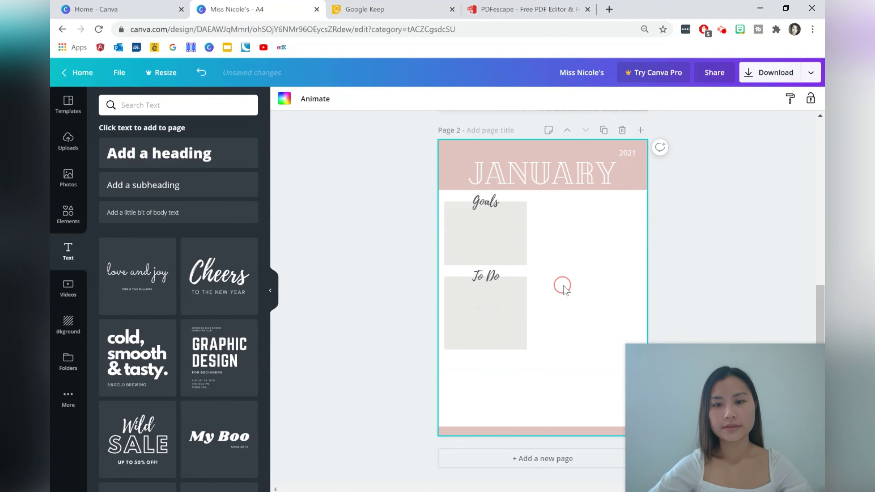
pyautogui.click(477, 316)
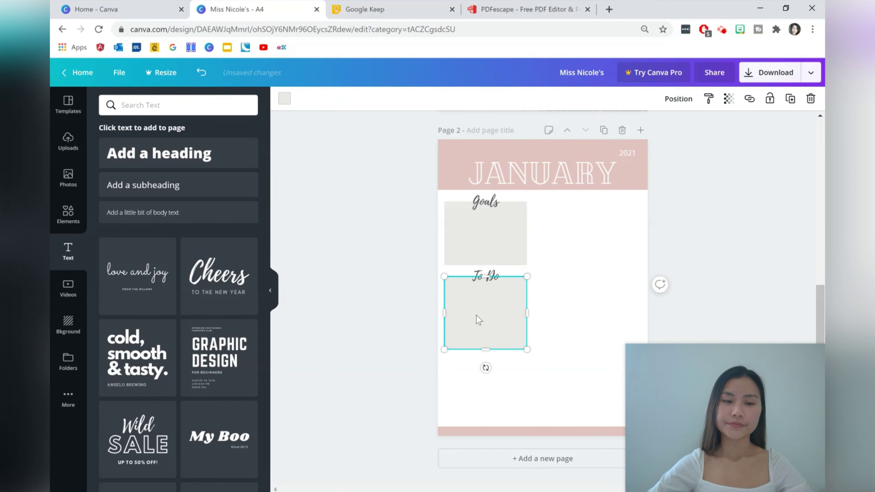
# Add a rounded square from Shapes and shrink it to checkbox size inside the To Do box
pyautogui.click(557, 240)
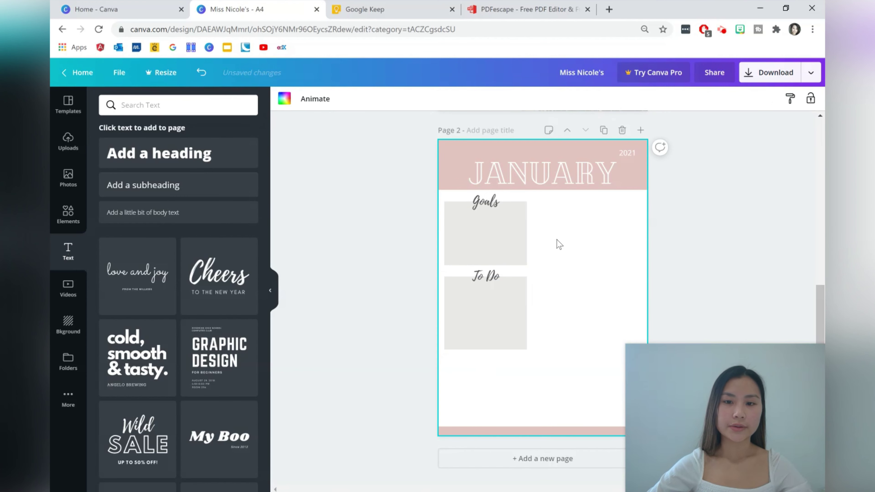
pyautogui.click(73, 216)
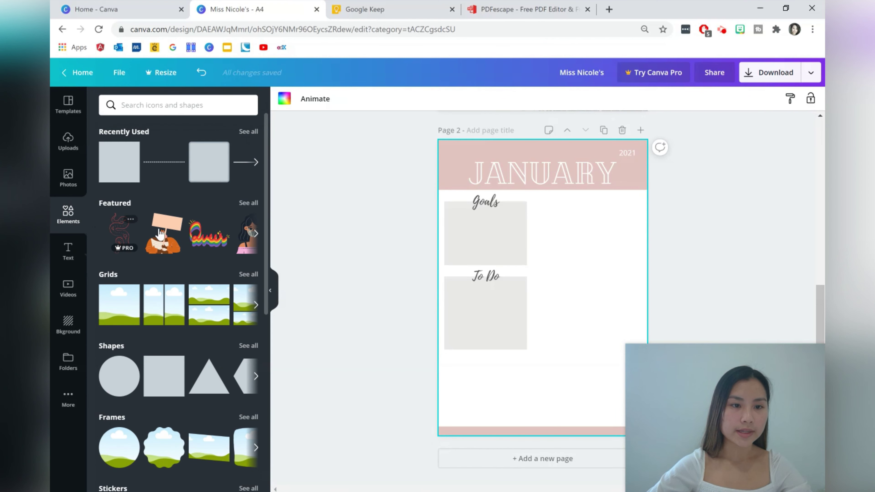
pyautogui.click(245, 346)
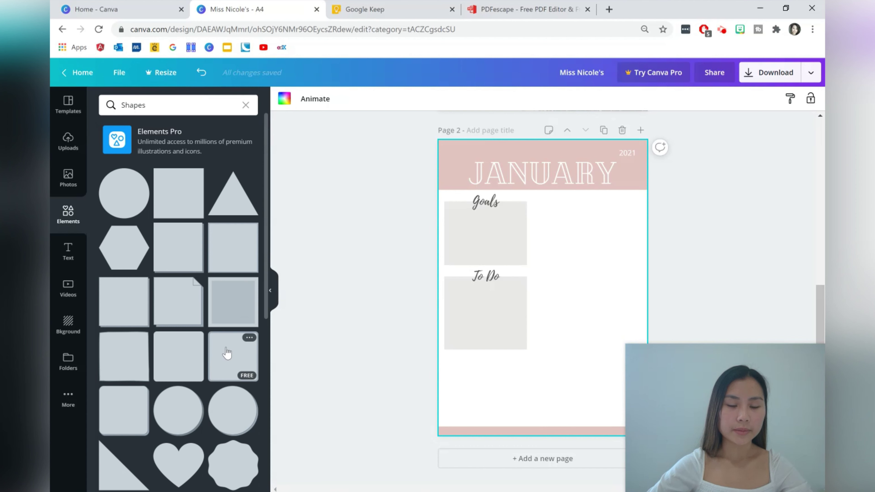
pyautogui.click(221, 348)
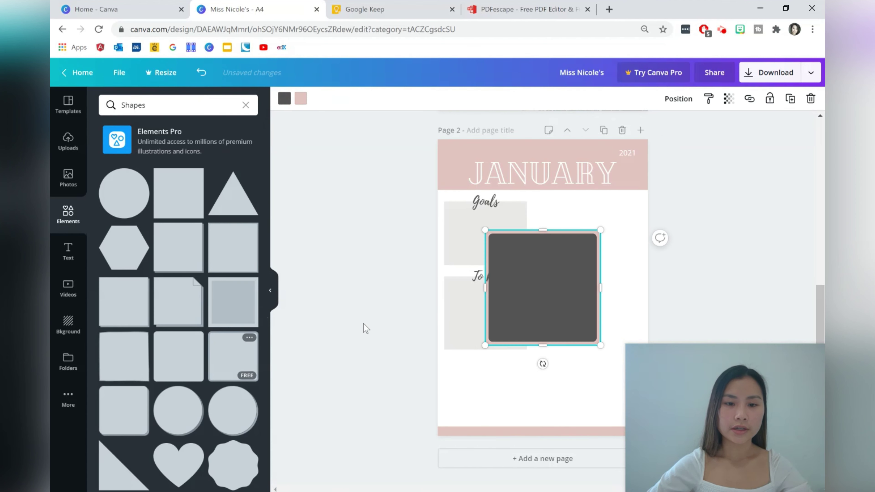
pyautogui.moveTo(596, 234); pyautogui.dragTo(461, 319)
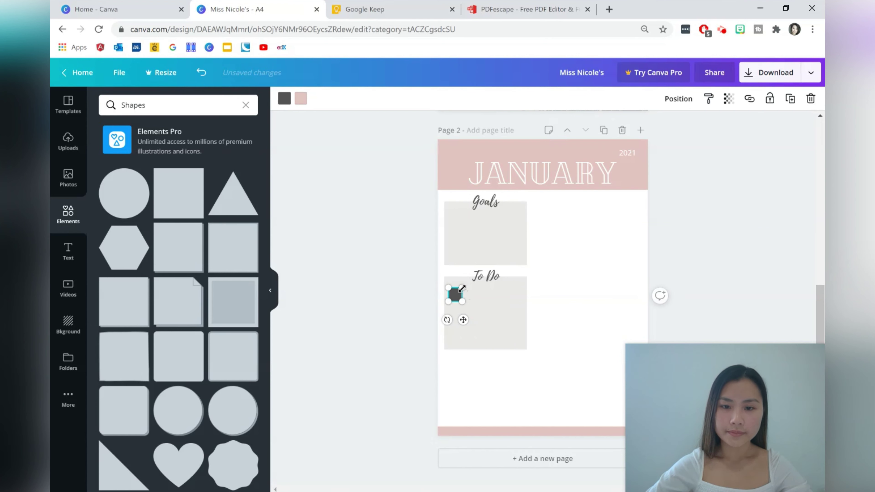
pyautogui.moveTo(461, 289); pyautogui.dragTo(454, 295)
pyautogui.click(565, 298)
pyautogui.click(551, 291)
pyautogui.click(455, 294)
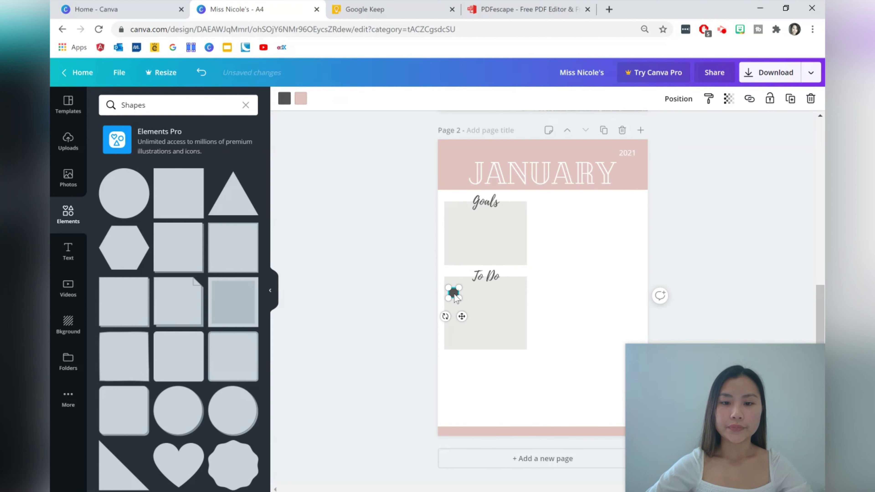
# Give the checkbox a grey outline and a light grey fill
pyautogui.click(303, 103)
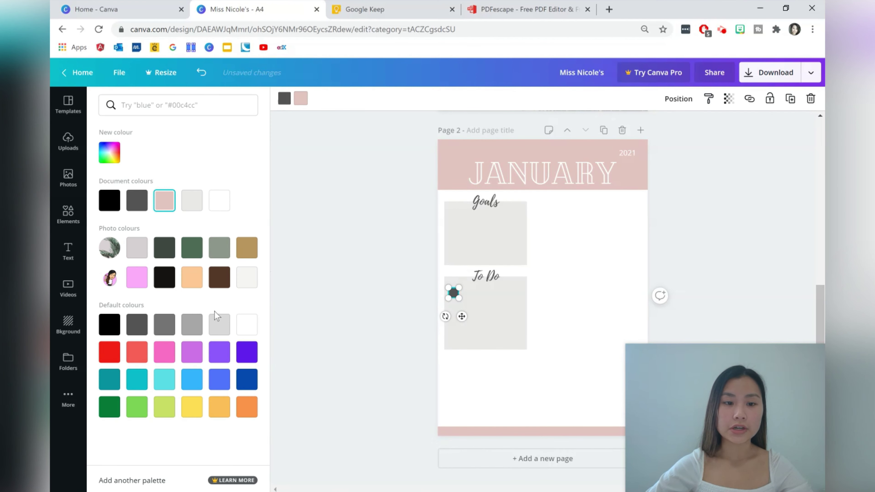
pyautogui.click(164, 324)
pyautogui.click(285, 100)
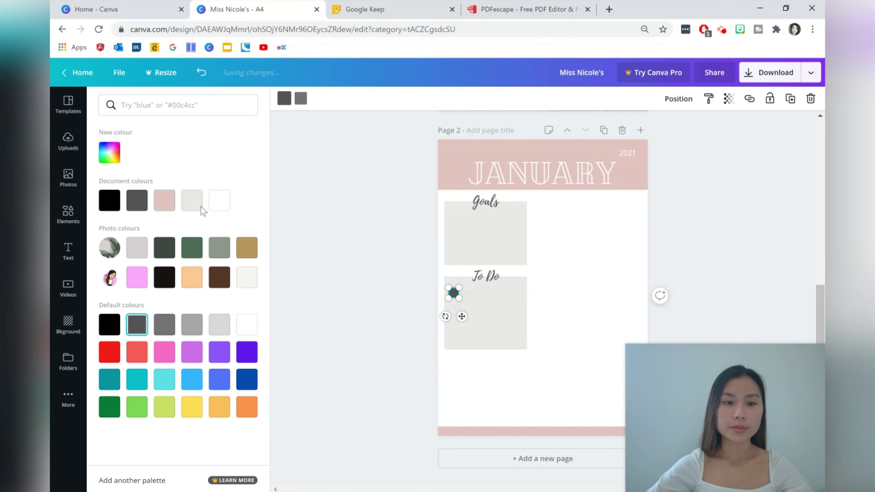
pyautogui.click(137, 248)
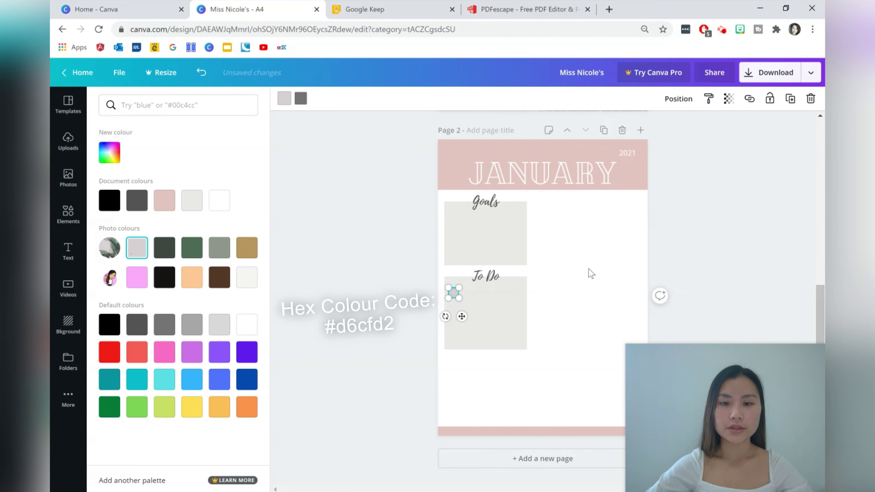
pyautogui.click(588, 286)
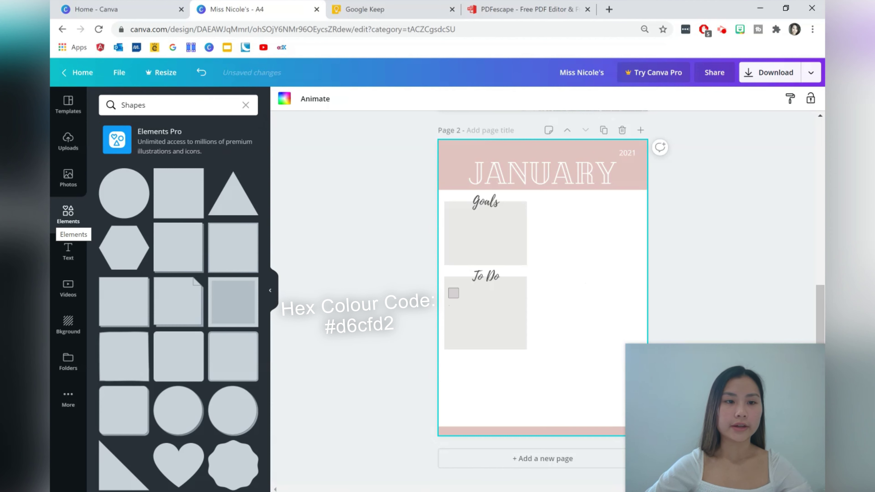
pyautogui.click(185, 106)
# Search Elements for 'line', place a dotted line beside the checkbox, and colour it light grey
pyautogui.write('line')
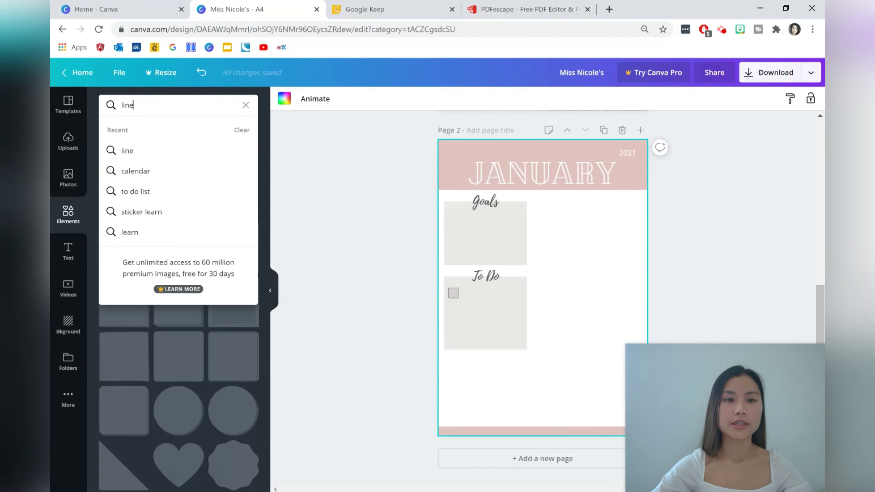
pyautogui.click(177, 150)
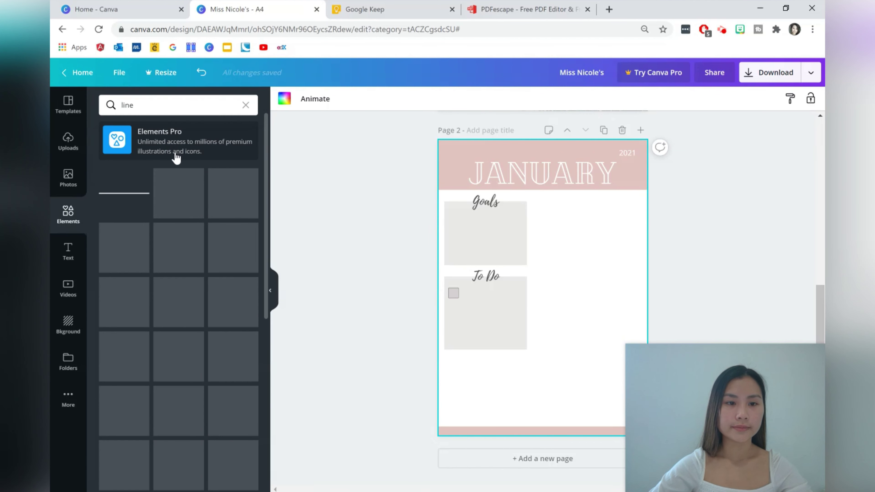
pyautogui.moveTo(296, 229); pyautogui.dragTo(503, 298)
pyautogui.click(284, 98)
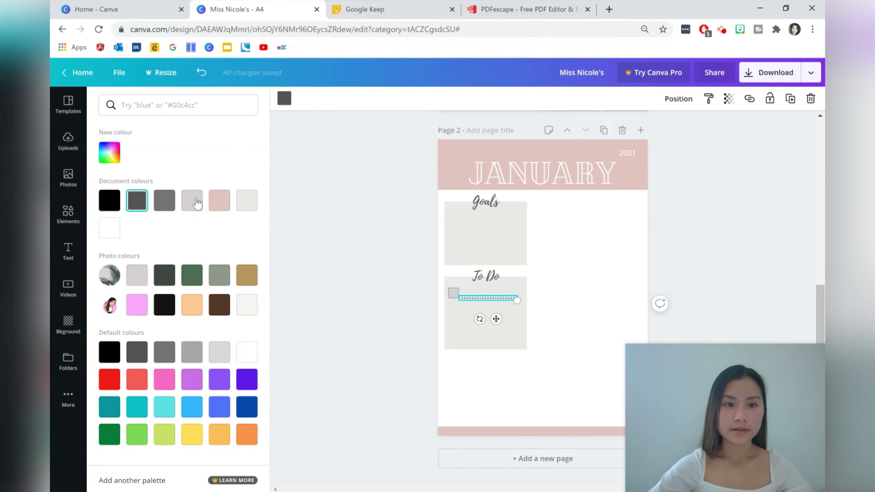
pyautogui.click(196, 202)
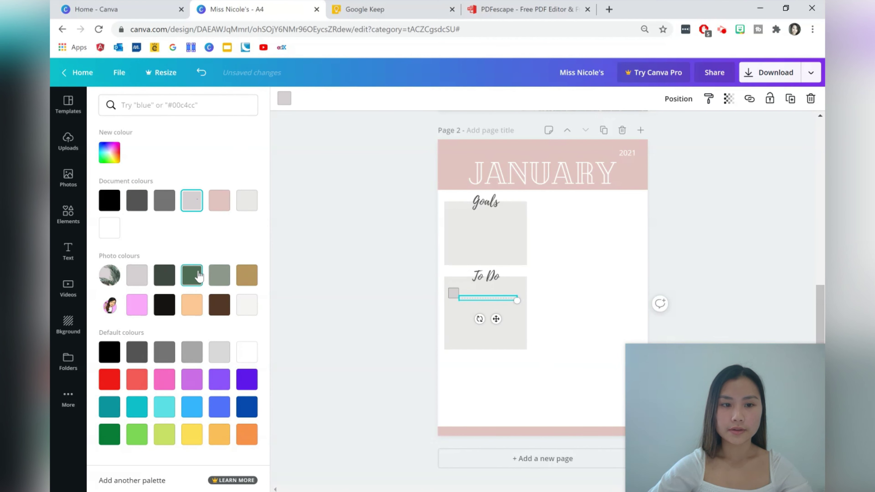
# Line up the dotted line and checkbox square so they form a neat checklist row
pyautogui.click(556, 304)
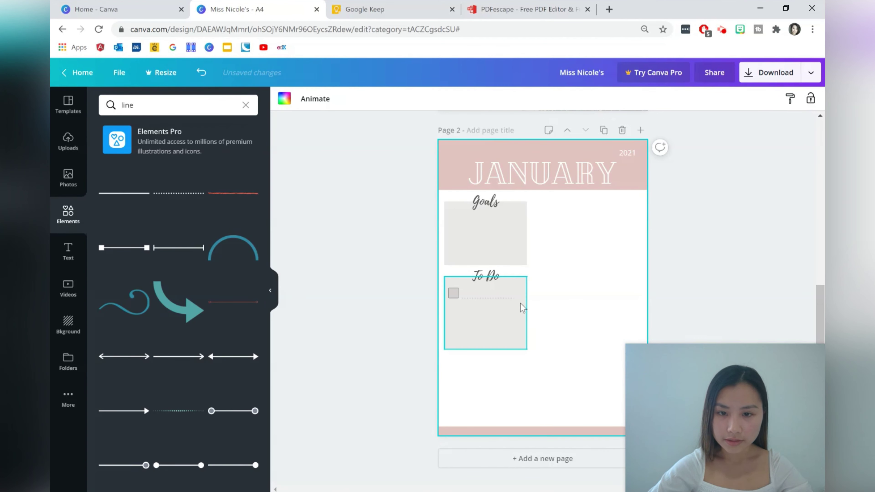
pyautogui.click(504, 298)
pyautogui.click(564, 295)
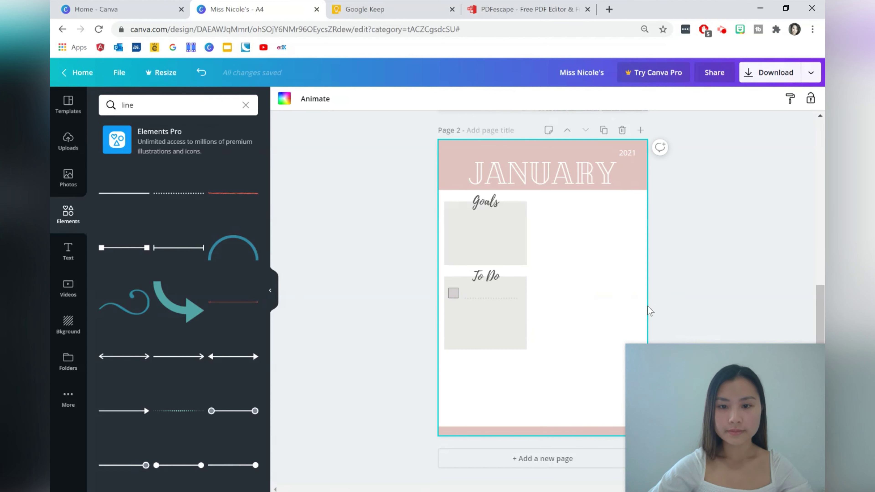
pyautogui.click(504, 299)
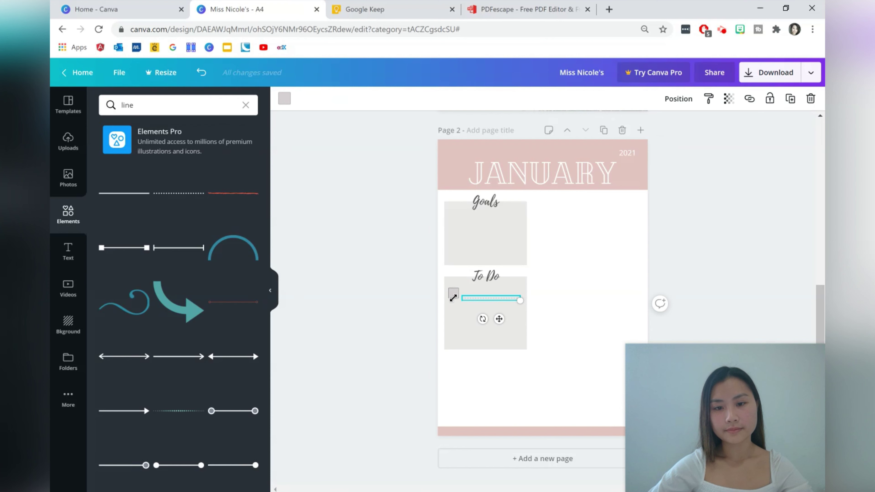
pyautogui.click(734, 277)
pyautogui.moveTo(455, 298); pyautogui.dragTo(458, 301)
pyautogui.click(596, 292)
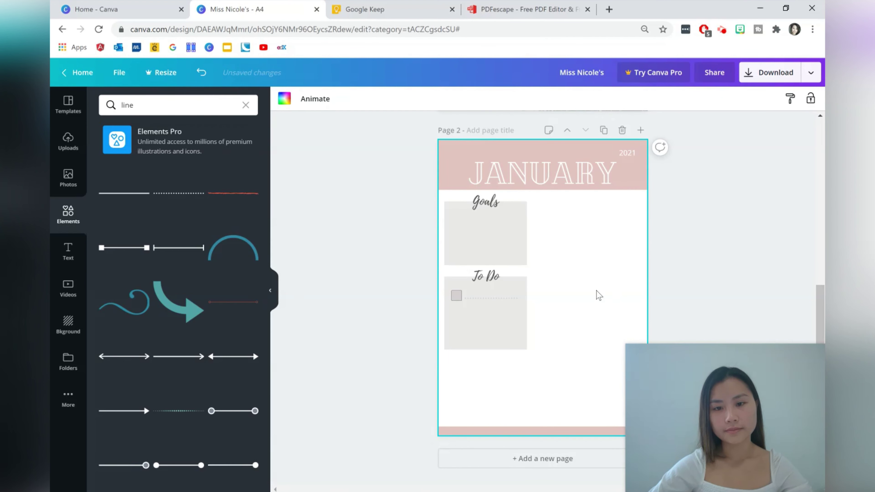
pyautogui.click(498, 300)
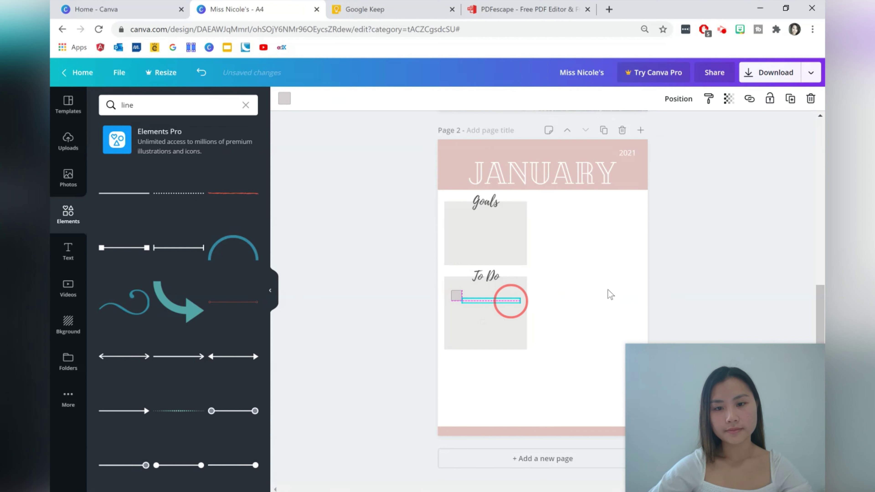
pyautogui.click(611, 294)
pyautogui.click(519, 301)
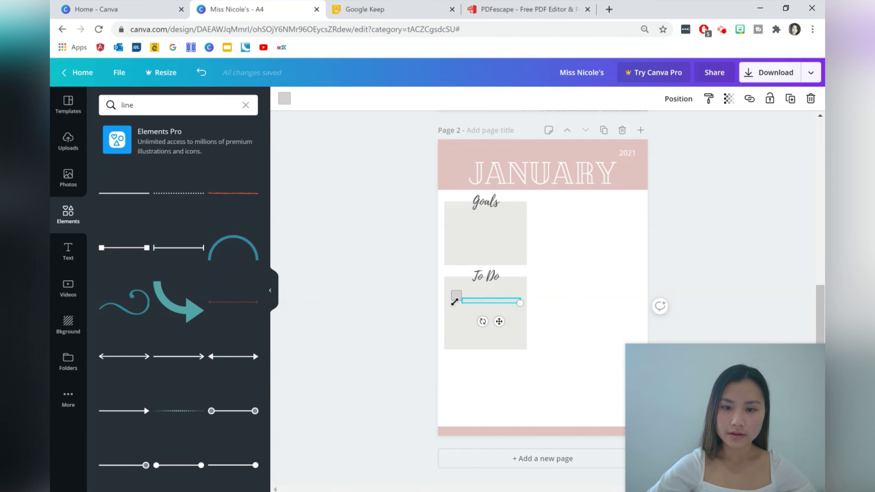
pyautogui.click(605, 260)
pyautogui.click(456, 295)
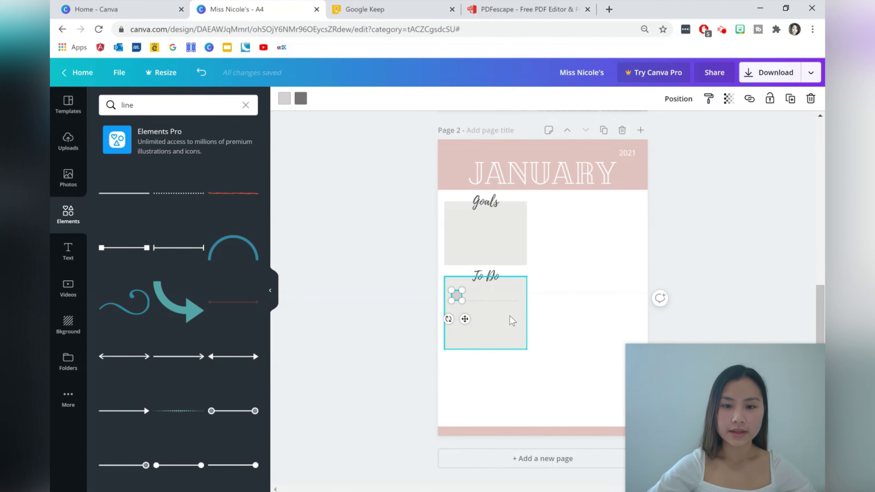
# Group the checkbox with its dotted line into a single to-do row
pyautogui.keyDown('shift'); pyautogui.click(493, 301); pyautogui.keyUp('shift')
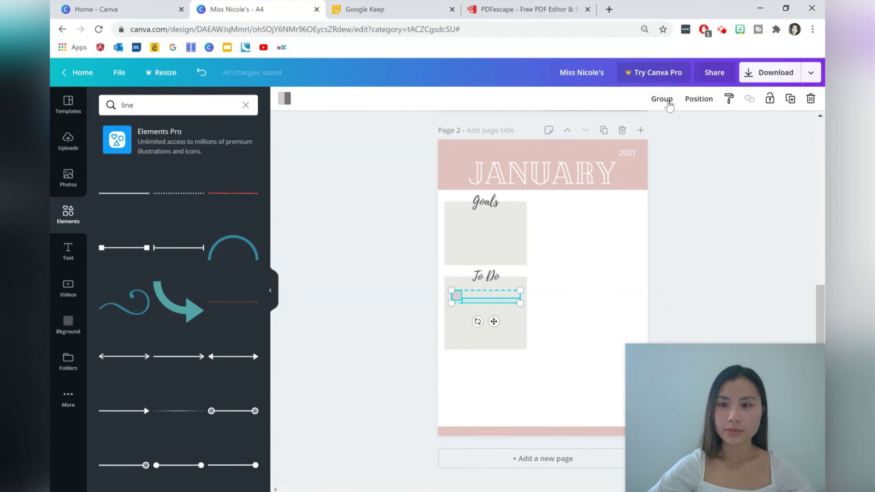
pyautogui.click(661, 100)
pyautogui.click(581, 306)
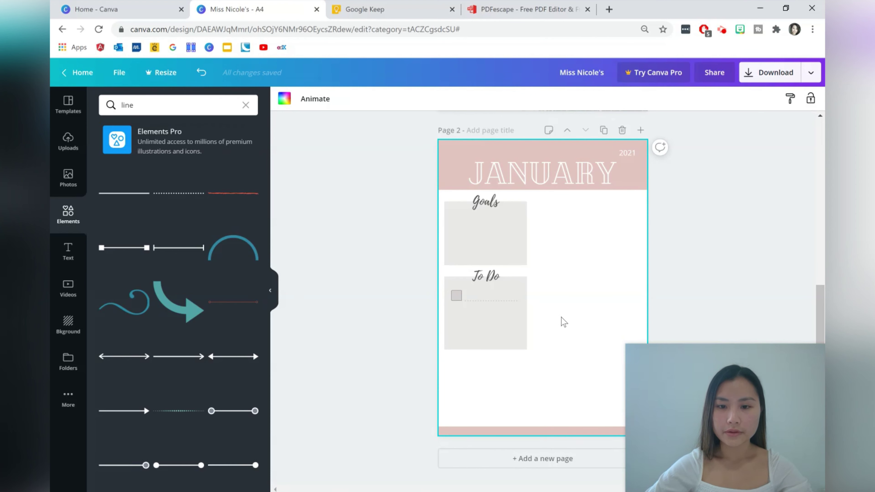
pyautogui.hotkey('ctrl', 'v')
pyautogui.hotkey('ctrl', 'z')
pyautogui.click(494, 302)
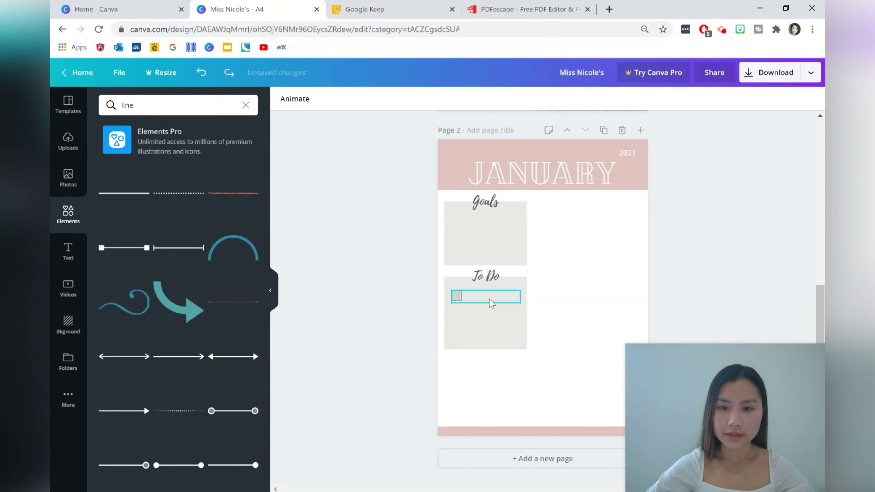
pyautogui.click(552, 303)
# Duplicate the to-do row with Ctrl+D and stack copies below to make three rows
pyautogui.click(505, 300)
pyautogui.hotkey('ctrl', 'd')
pyautogui.moveTo(506, 304); pyautogui.dragTo(475, 329)
pyautogui.click(595, 309)
pyautogui.click(515, 310)
pyautogui.click(608, 292)
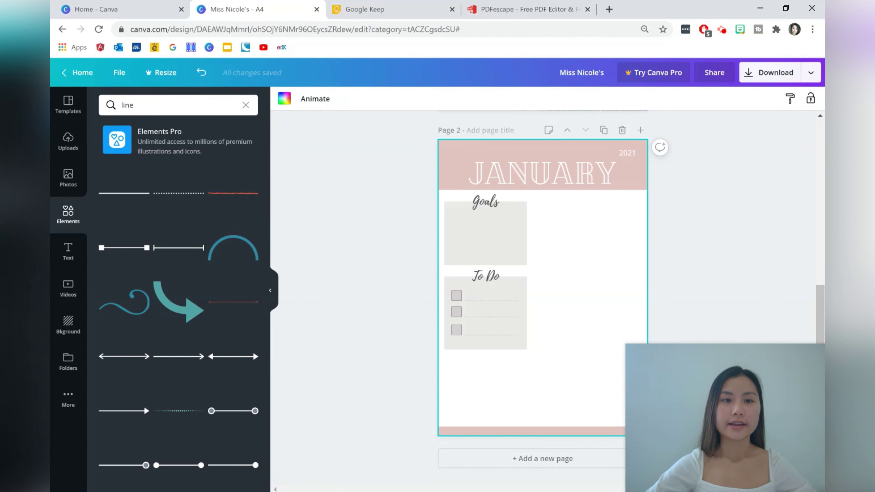
pyautogui.click(145, 10)
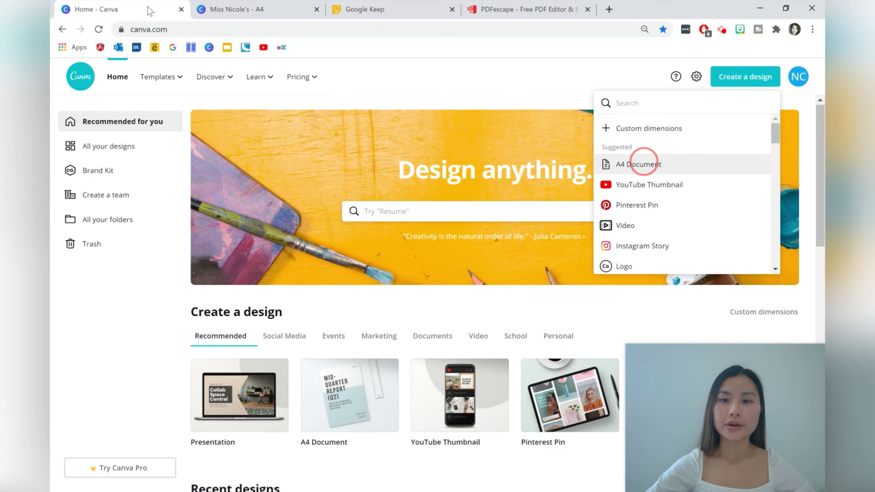
# Search templates for 'calendar' and open the 'Various Colors Scenery Photo' calendar in a new tab
pyautogui.click(502, 212)
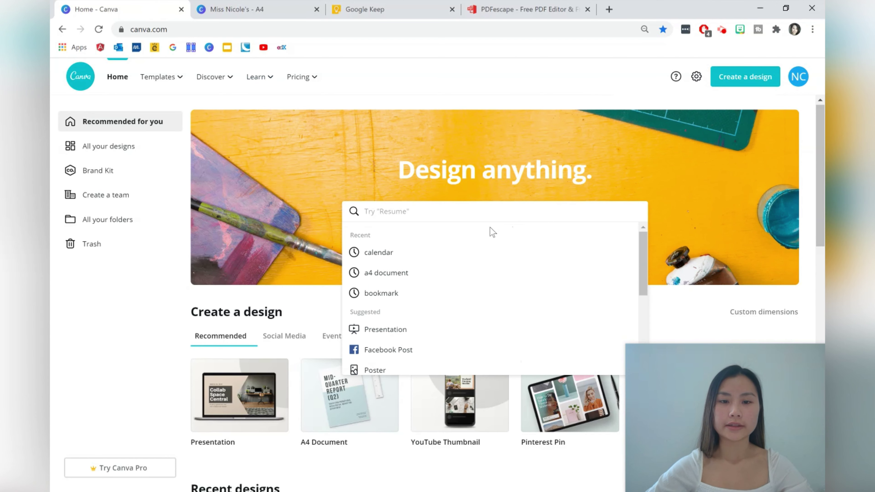
pyautogui.click(459, 259)
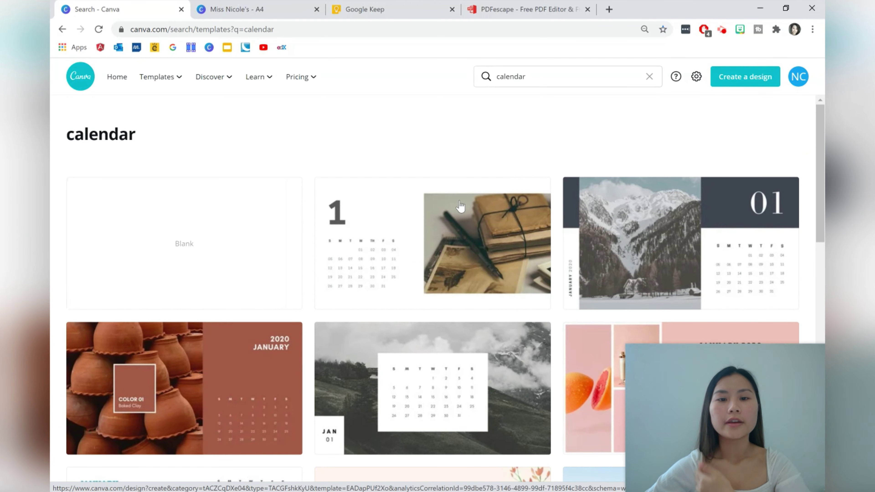
pyautogui.scroll(-12, 467, 211)
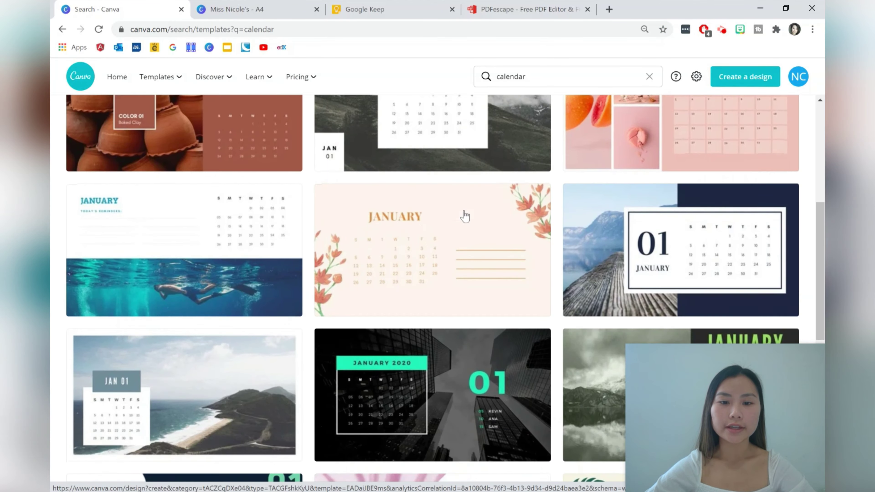
pyautogui.scroll(-14, 464, 219)
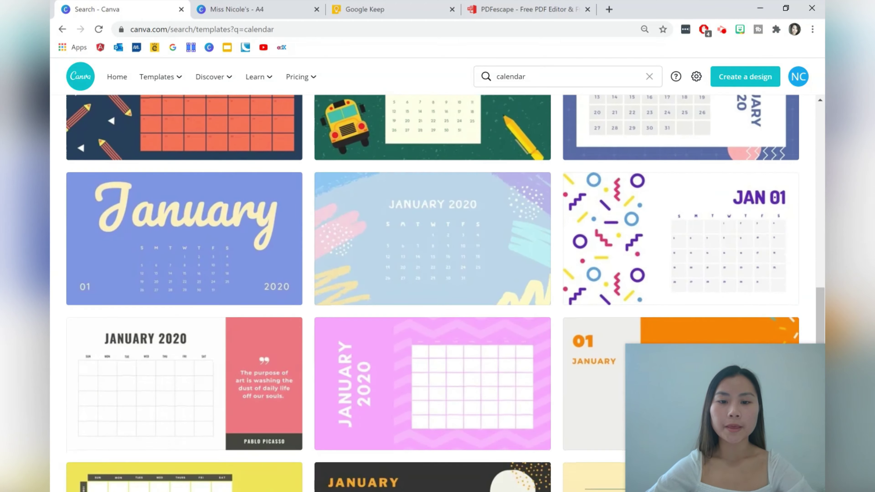
pyautogui.scroll(-13, 464, 219)
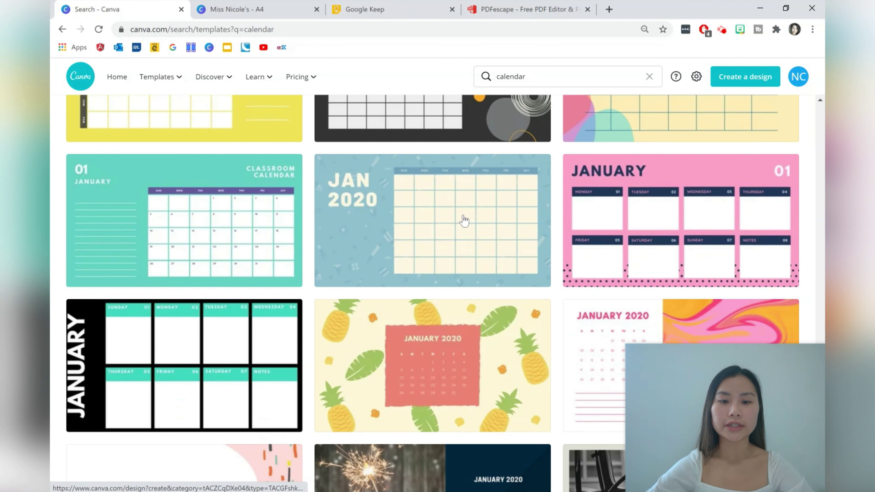
pyautogui.scroll(-9, 427, 294)
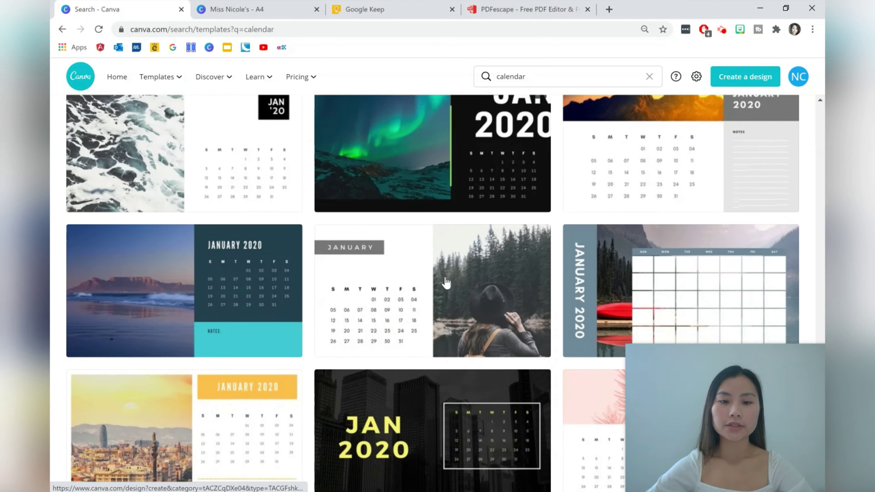
pyautogui.click(427, 294)
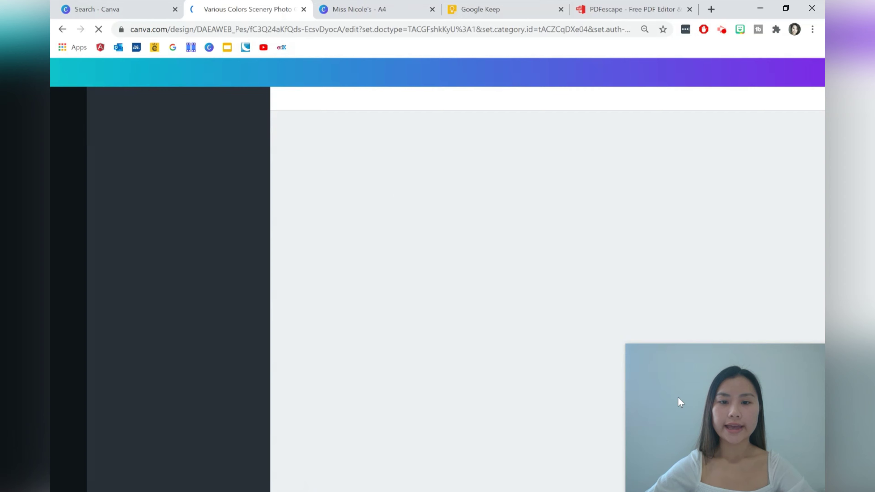
# Confirm January 2021 starts on Friday, apply the template's May page layout, and edit its date grid
pyautogui.press('super+alt+d')
pyautogui.scroll(-2, 744, 360)
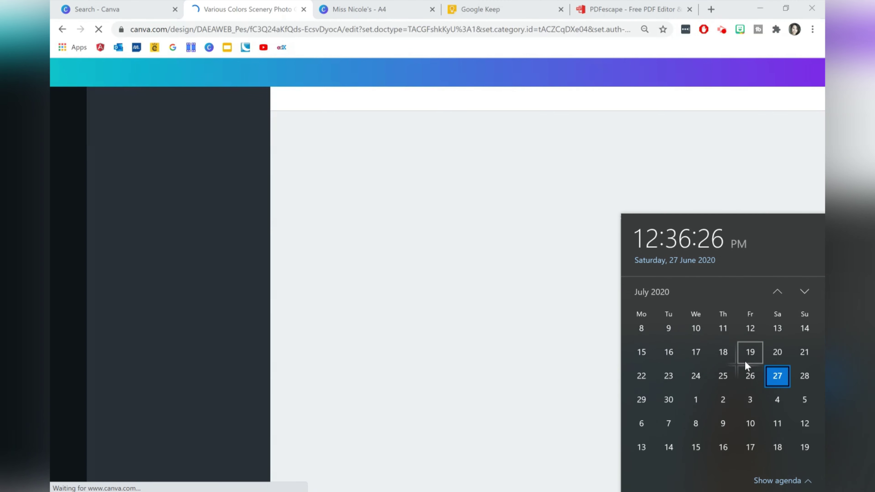
pyautogui.scroll(-4, 743, 370)
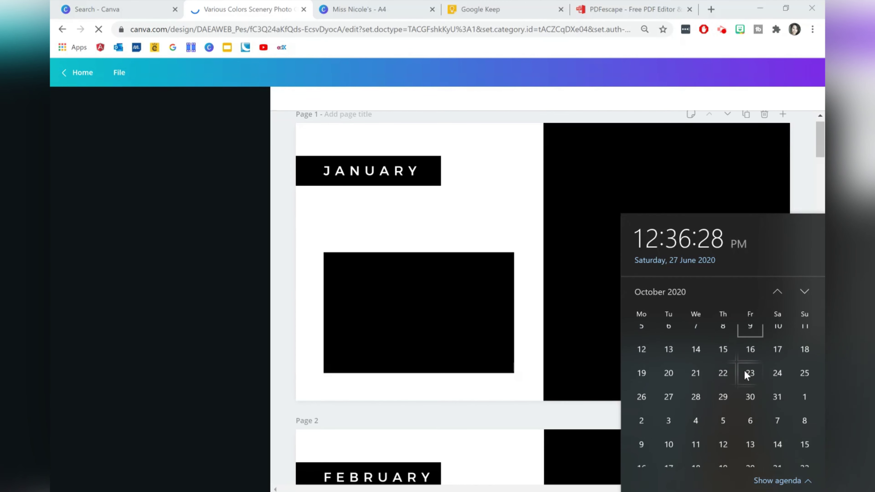
pyautogui.scroll(-1, 744, 372)
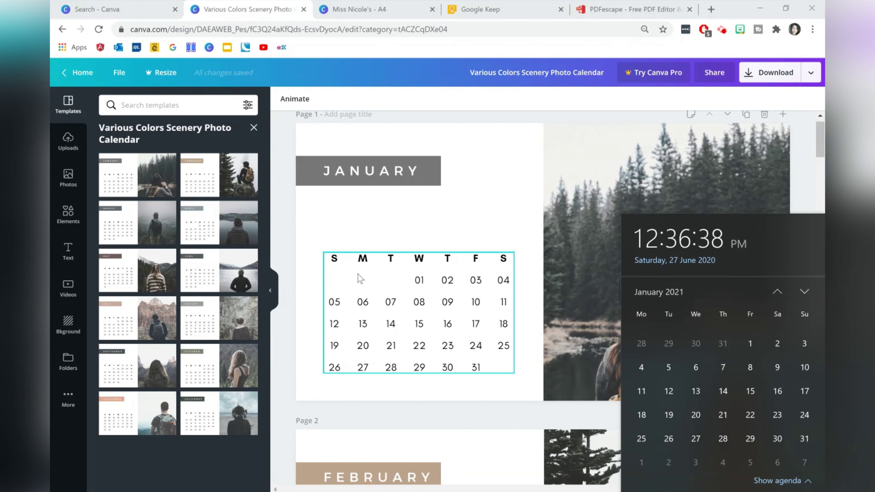
pyautogui.click(133, 267)
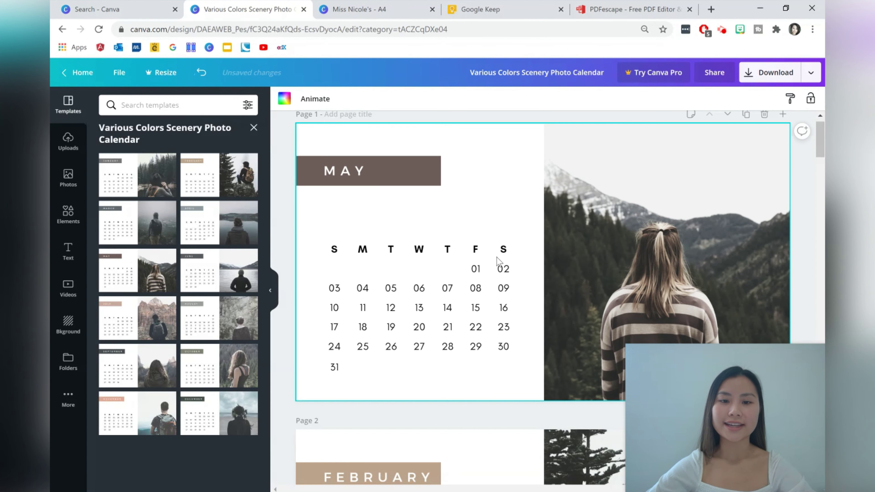
pyautogui.click(477, 270)
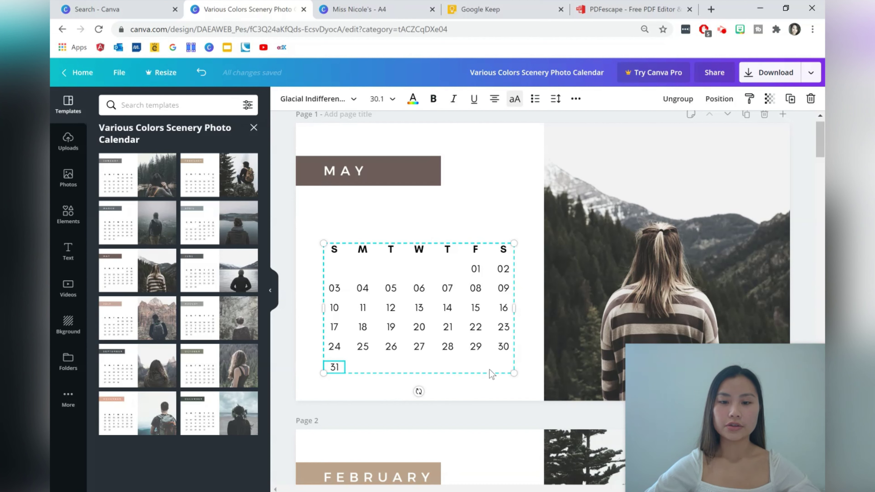
pyautogui.doubleClick(420, 348)
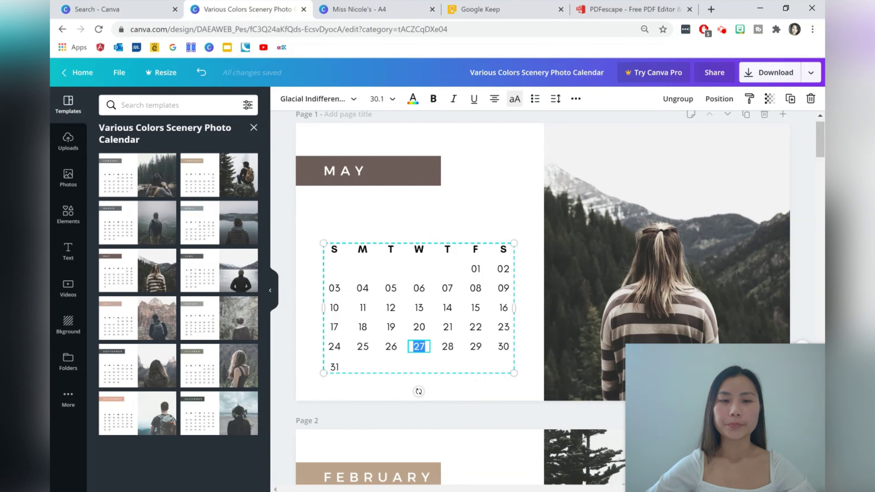
pyautogui.click(360, 11)
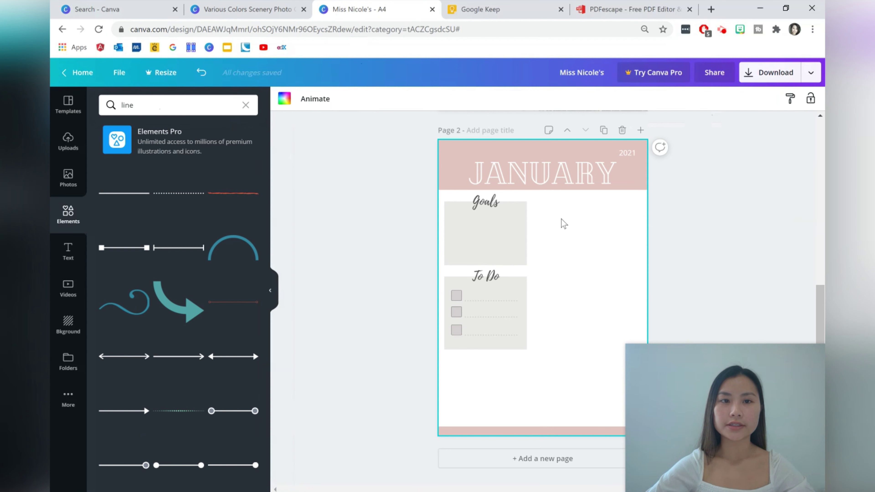
# Paste the 01–31 calendar date grid from the calendar template onto the January page
pyautogui.hotkey('ctrl', 'v')
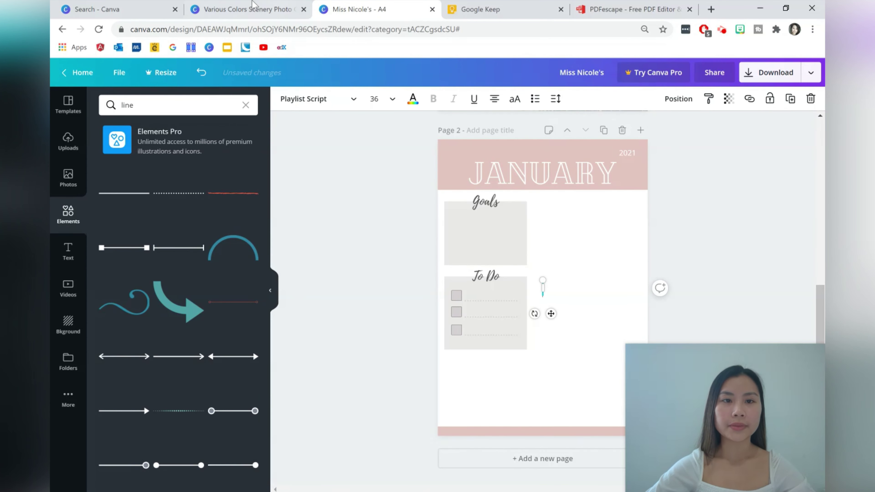
pyautogui.hotkey('ctrl', 'shift', 'Tab')
pyautogui.click(529, 311)
pyautogui.click(489, 332)
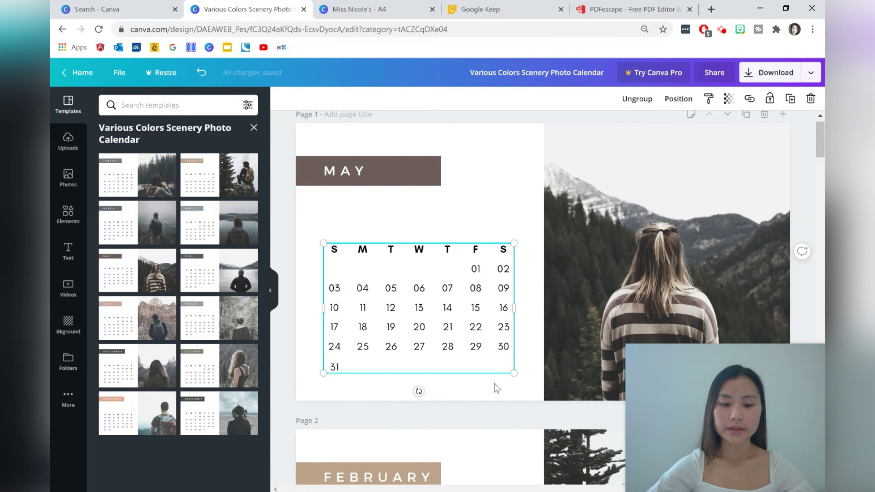
pyautogui.click(368, 3)
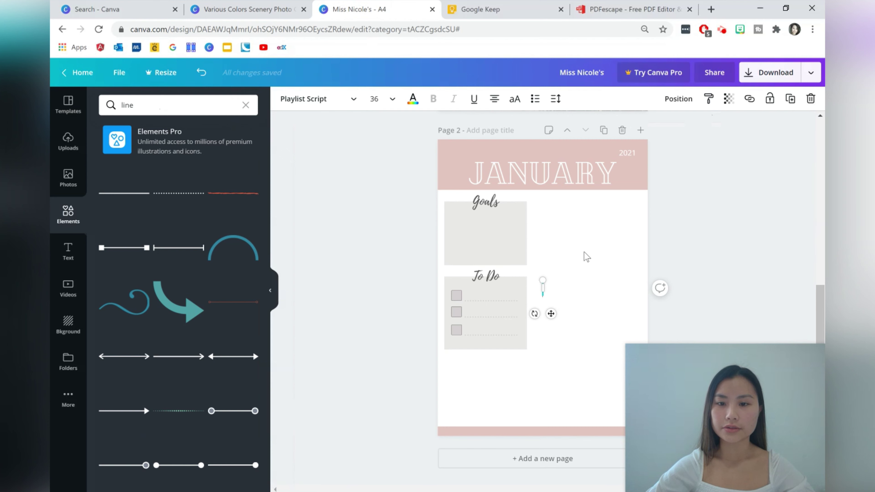
pyautogui.click(586, 257)
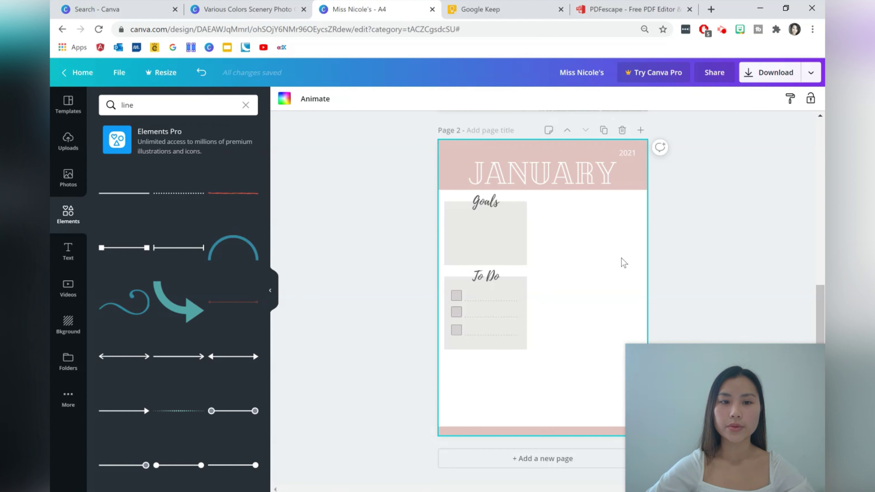
pyautogui.hotkey('ctrl', 'v')
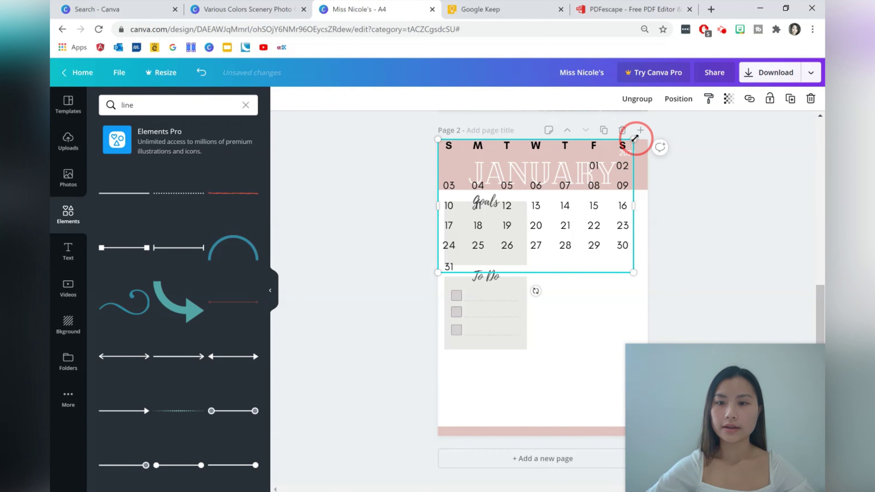
# Shrink the calendar grid and align it with the top of the Goals box, to its right
pyautogui.moveTo(635, 138); pyautogui.dragTo(546, 196)
pyautogui.moveTo(506, 216); pyautogui.dragTo(589, 230)
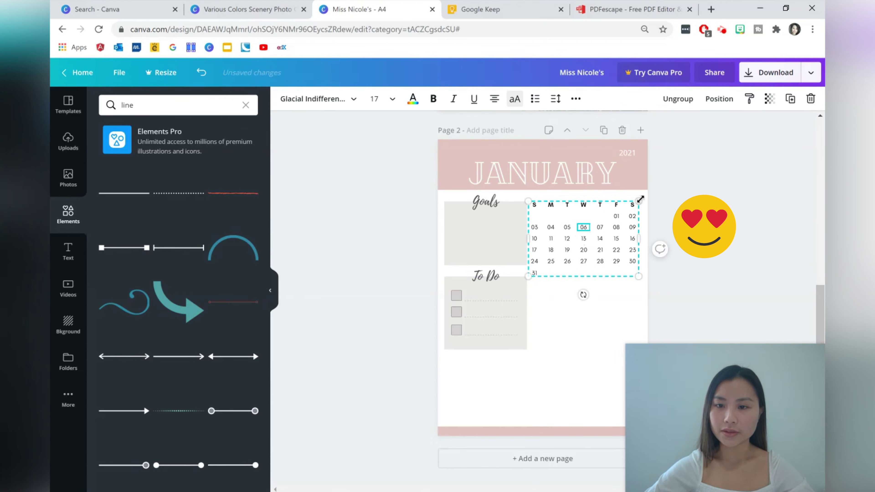
pyautogui.moveTo(640, 199); pyautogui.dragTo(623, 210)
pyautogui.moveTo(590, 240); pyautogui.dragTo(597, 292)
pyautogui.click(623, 299)
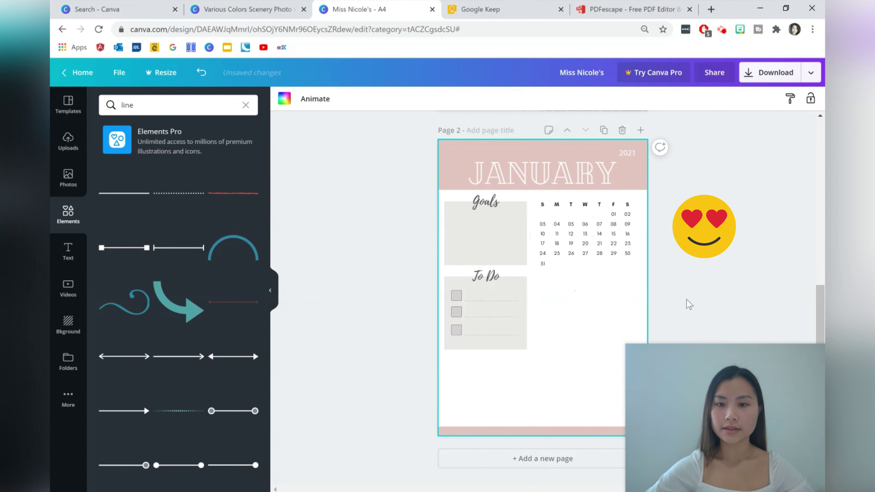
pyautogui.click(616, 247)
pyautogui.moveTo(633, 202); pyautogui.dragTo(626, 207)
pyautogui.moveTo(592, 230); pyautogui.dragTo(599, 228)
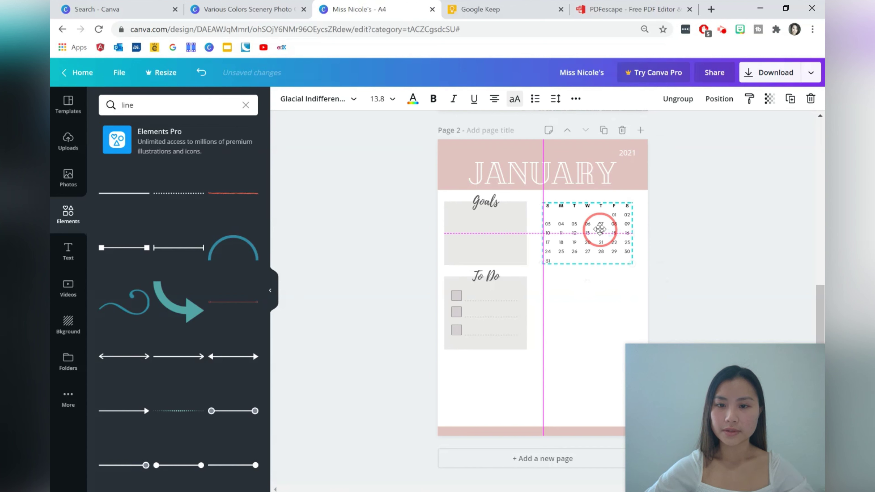
pyautogui.click(697, 248)
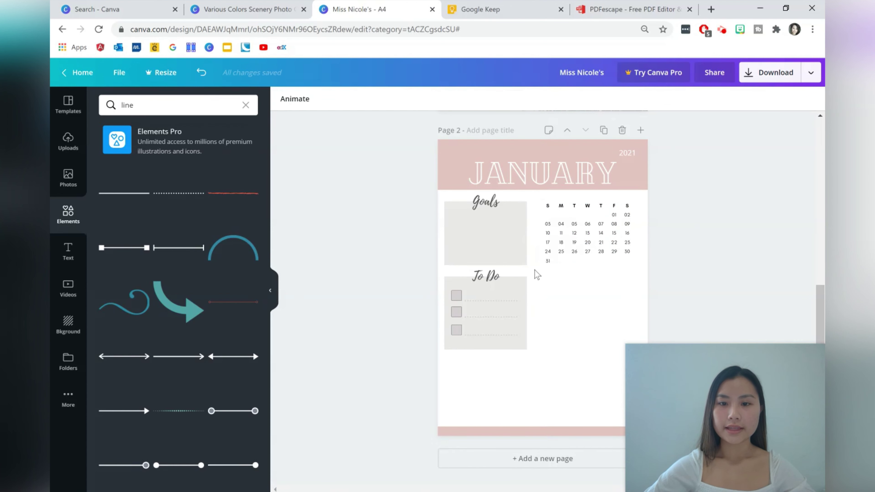
# Duplicate the Goals box and heading beside To Do and rename the copy 'Birthdays'
pyautogui.click(524, 250)
pyautogui.click(589, 312)
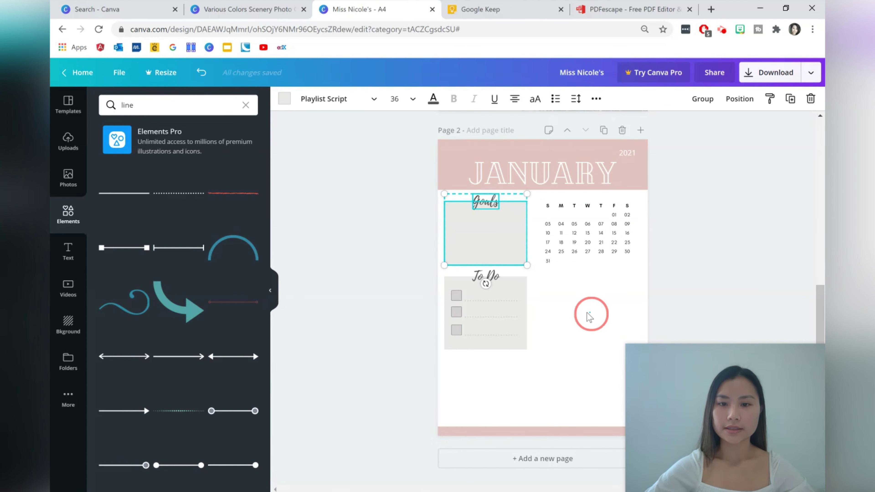
pyautogui.moveTo(531, 263); pyautogui.dragTo(444, 197)
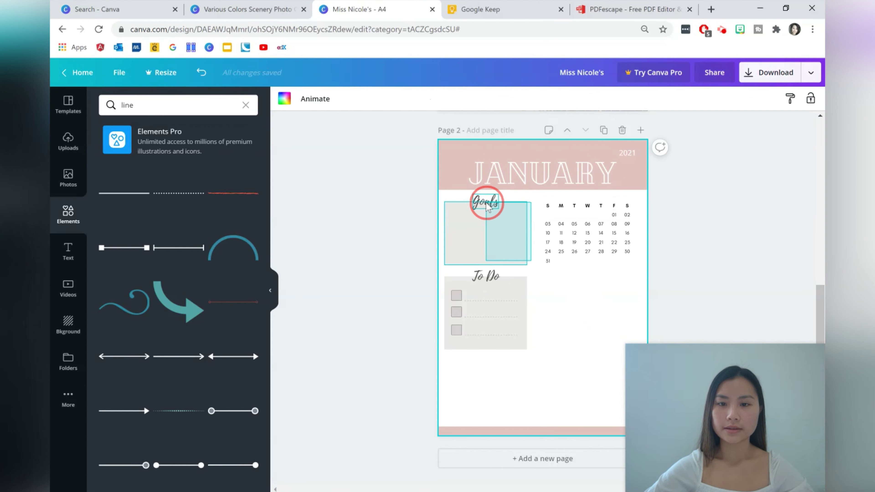
pyautogui.click(580, 307)
pyautogui.click(530, 248)
pyautogui.moveTo(557, 275); pyautogui.dragTo(599, 314)
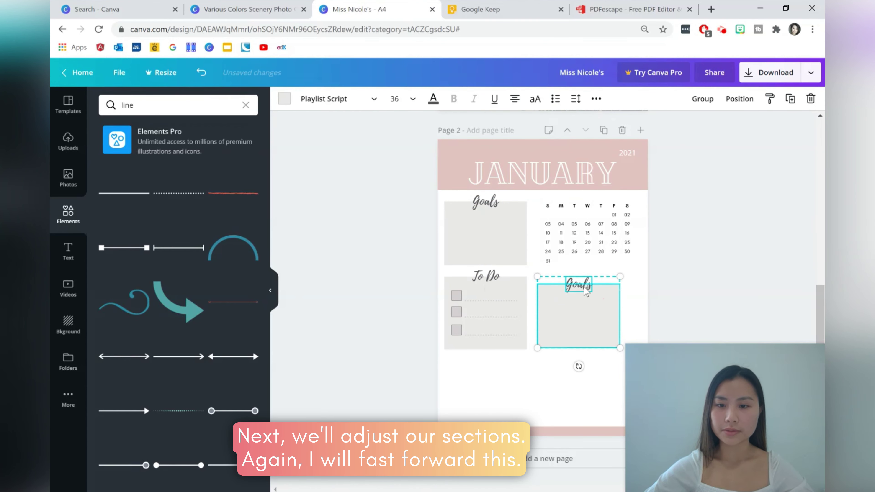
pyautogui.click(636, 287)
pyautogui.doubleClick(579, 285)
pyautogui.write('Birth')
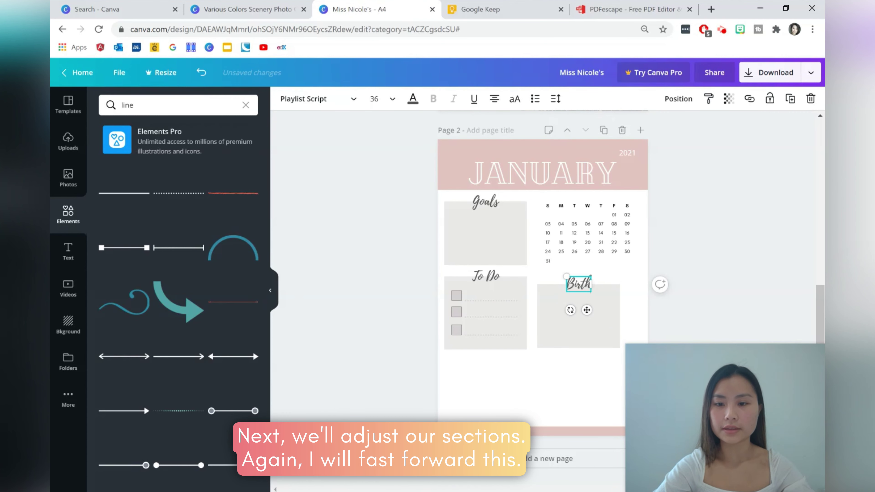
pyautogui.write('days')
# Level the Birthdays section with To Do, widen its box and centre its heading
pyautogui.click(697, 215)
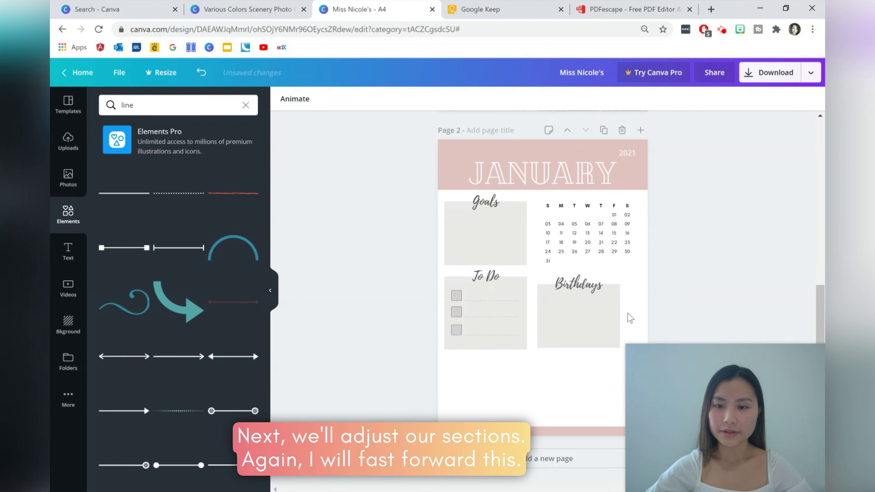
pyautogui.moveTo(595, 321); pyautogui.dragTo(635, 311)
pyautogui.click(592, 316)
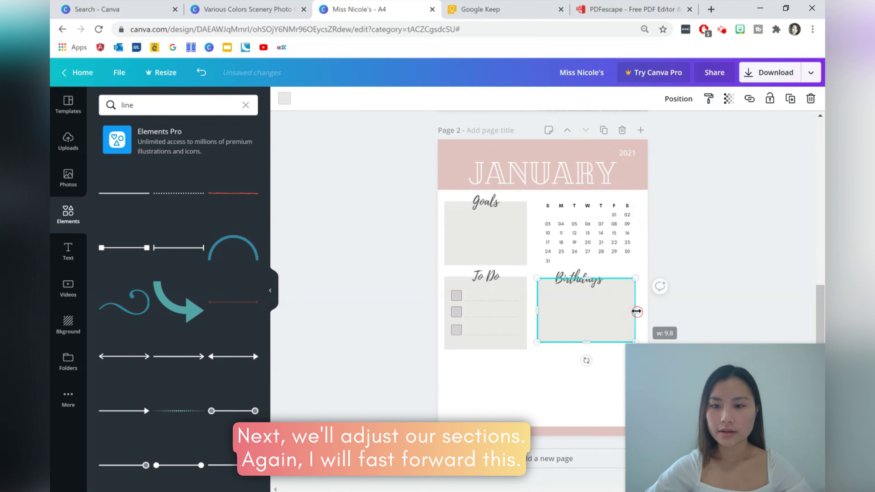
pyautogui.moveTo(585, 342); pyautogui.dragTo(585, 349)
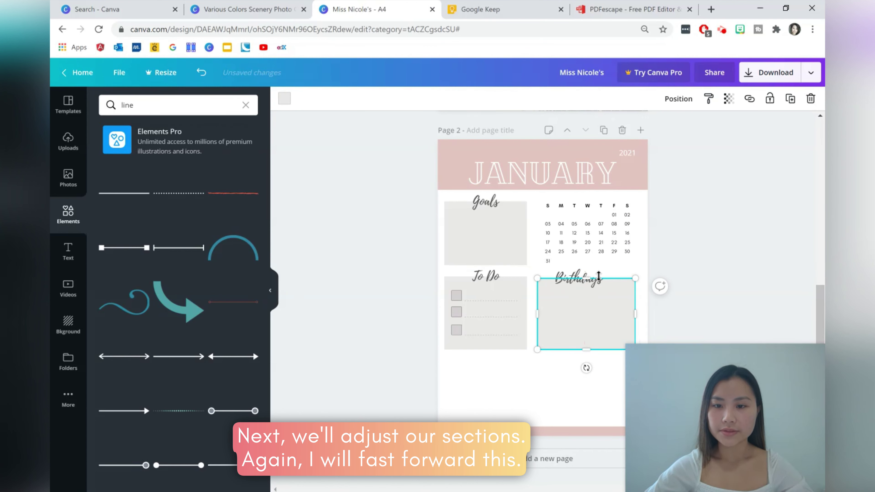
pyautogui.click(599, 277)
pyautogui.moveTo(598, 277); pyautogui.dragTo(604, 277)
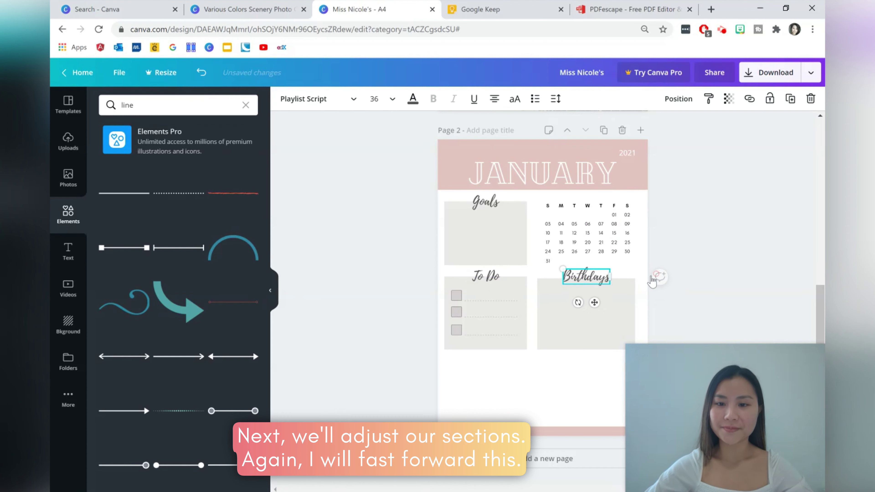
pyautogui.click(702, 279)
pyautogui.click(587, 278)
pyautogui.click(657, 345)
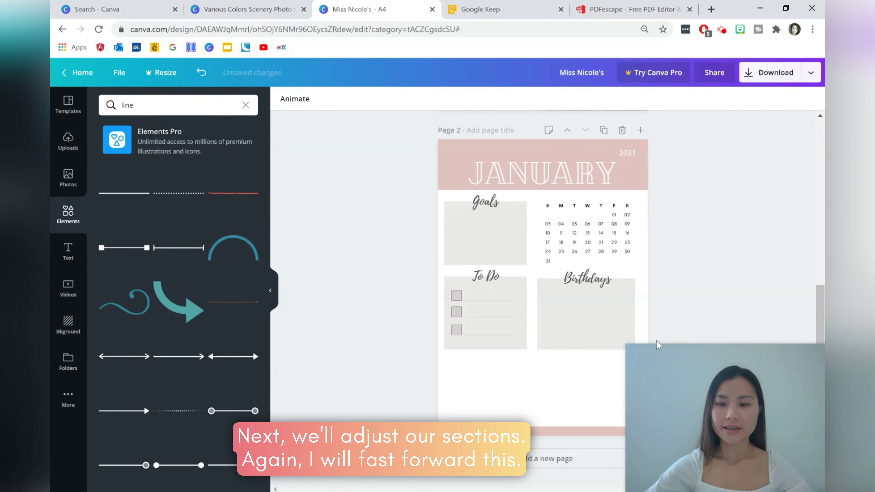
# Shift Goals and To Do slightly right, realign Birthdays with To Do and make it slightly taller
pyautogui.click(498, 274)
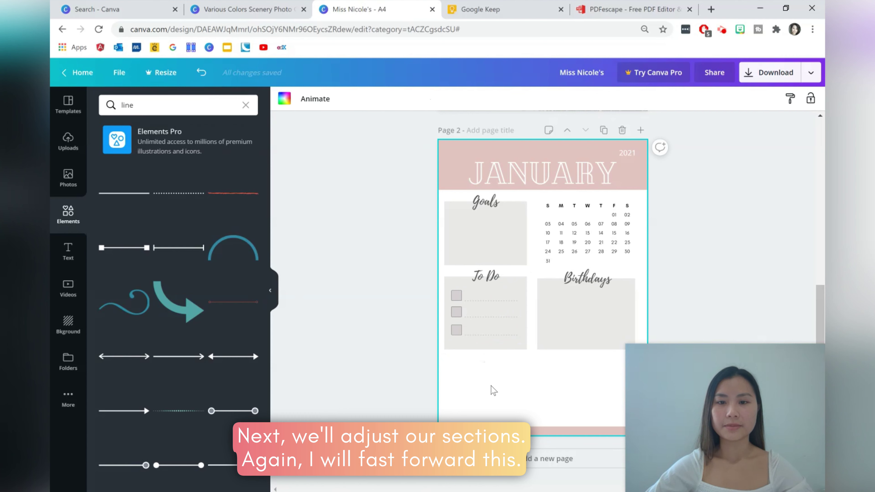
pyautogui.moveTo(488, 201); pyautogui.dragTo(489, 200)
pyautogui.moveTo(494, 238); pyautogui.dragTo(498, 240)
pyautogui.click(580, 283)
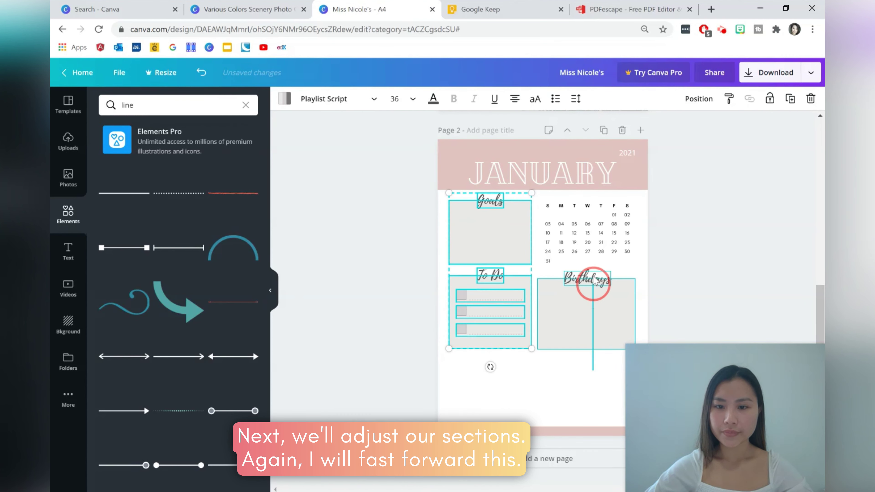
pyautogui.moveTo(582, 367); pyautogui.dragTo(600, 315)
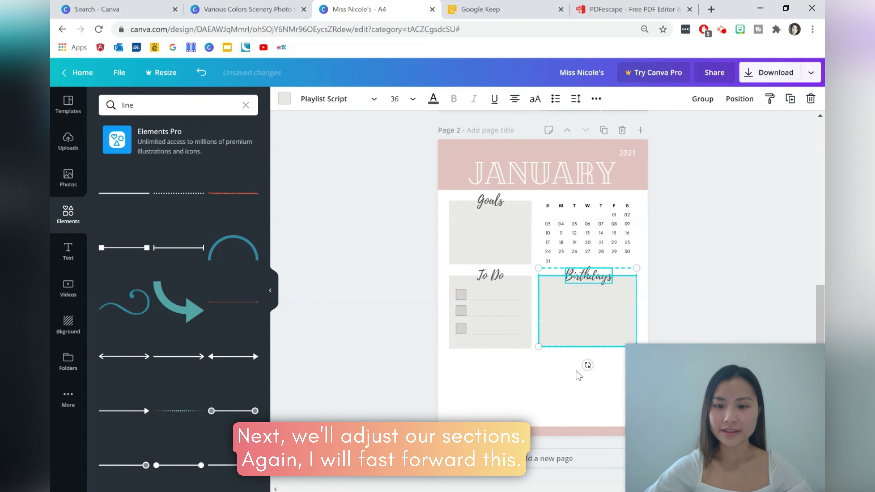
pyautogui.click(585, 340)
pyautogui.moveTo(586, 348)
pyautogui.mouseDown()
pyautogui.moveTo(582, 367)
pyautogui.moveTo(587, 348)
pyautogui.mouseUp()
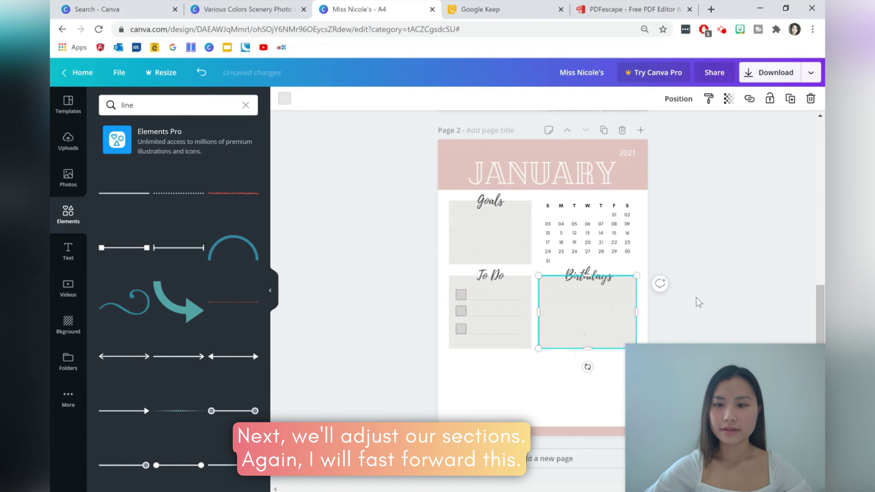
pyautogui.click(698, 302)
# Copy the Birthdays section below To Do as a shorter box headed 'Events'
pyautogui.click(551, 341)
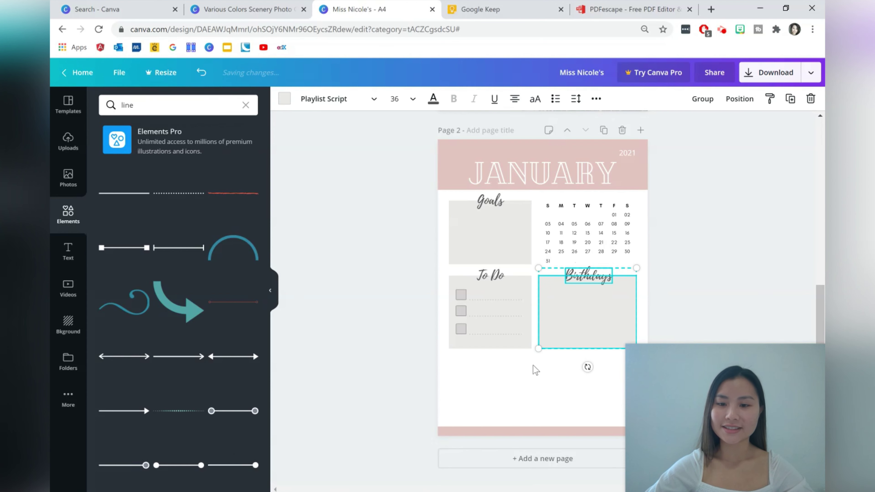
pyautogui.click(535, 371)
pyautogui.click(539, 345)
pyautogui.moveTo(629, 328); pyautogui.dragTo(532, 415)
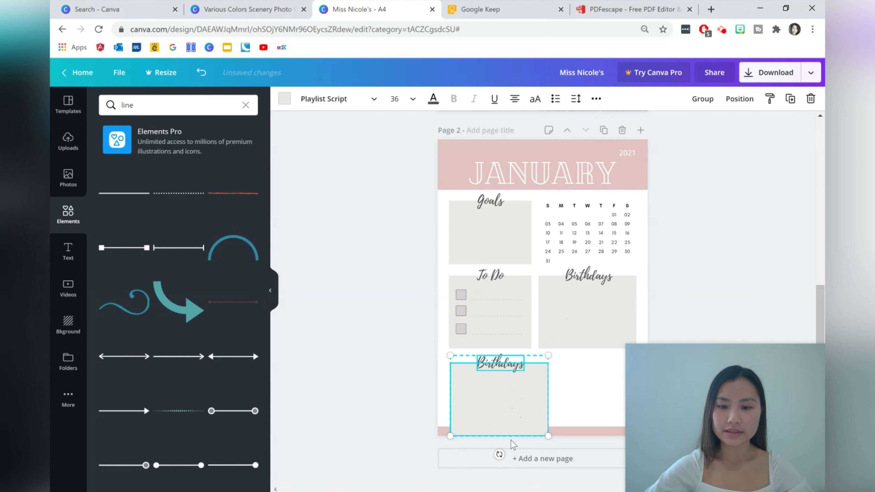
pyautogui.click(529, 425)
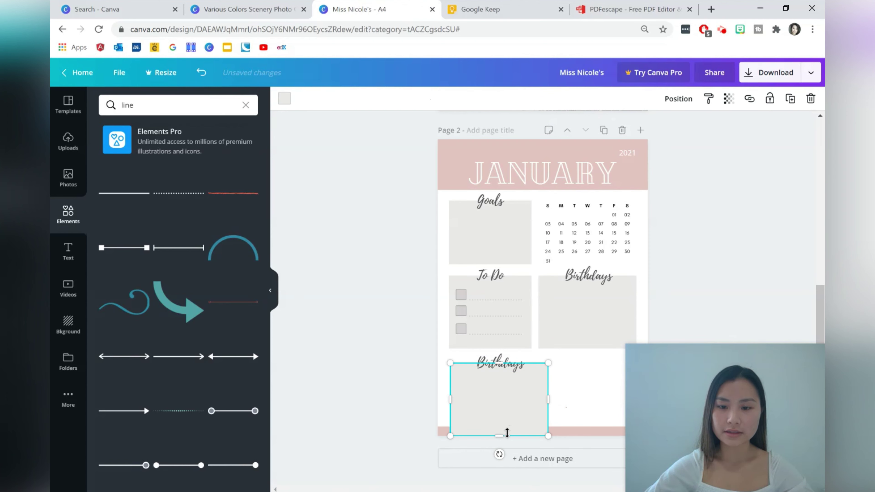
pyautogui.moveTo(500, 435); pyautogui.dragTo(500, 416)
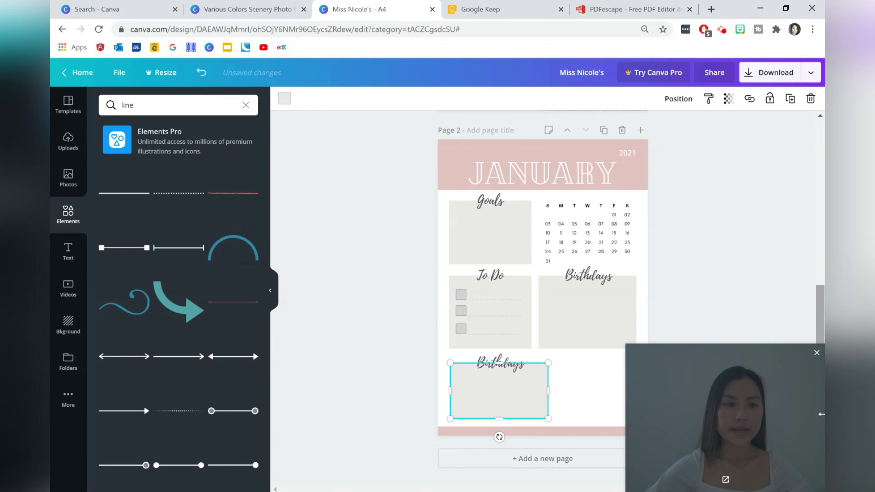
pyautogui.click(489, 364)
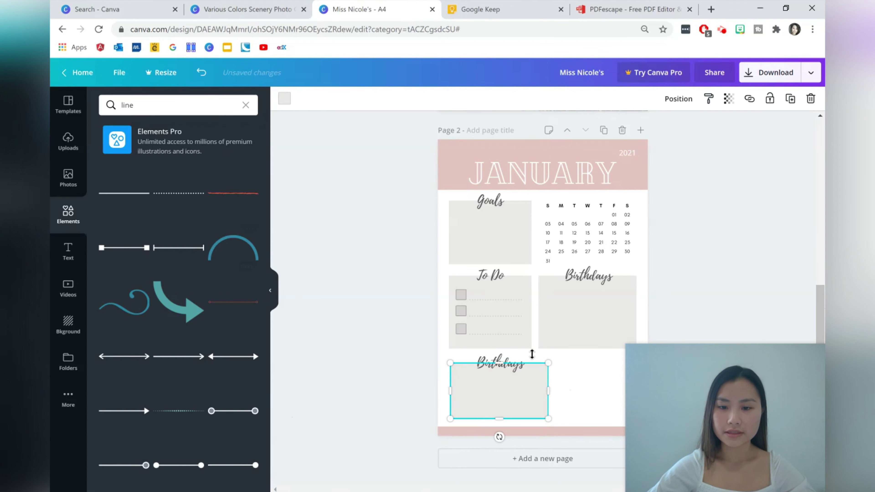
pyautogui.click(509, 364)
pyautogui.doubleClick(509, 364)
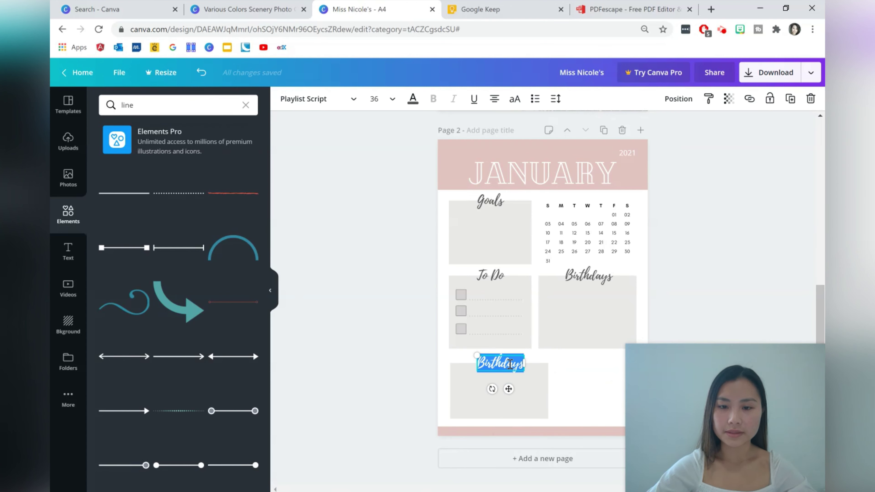
pyautogui.write('Events')
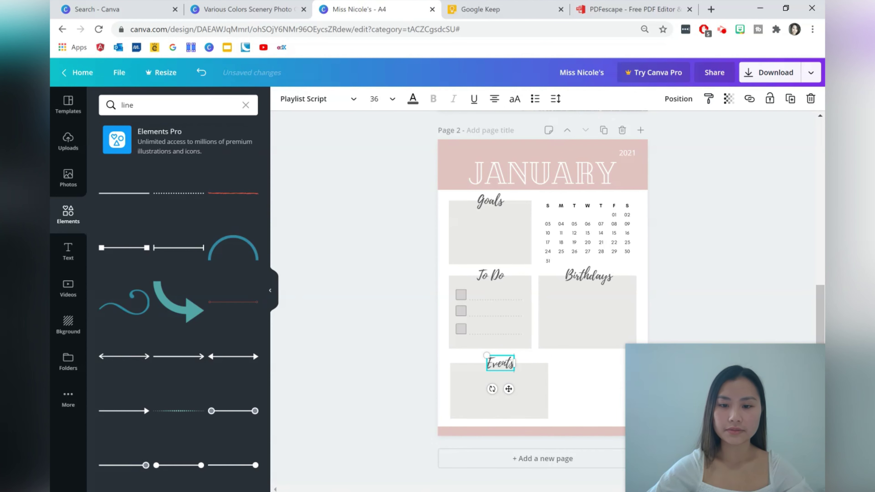
pyautogui.click(572, 384)
# Add the leaf sticker from Organic Summer and size it at the page's bottom right beside Events
pyautogui.click(71, 217)
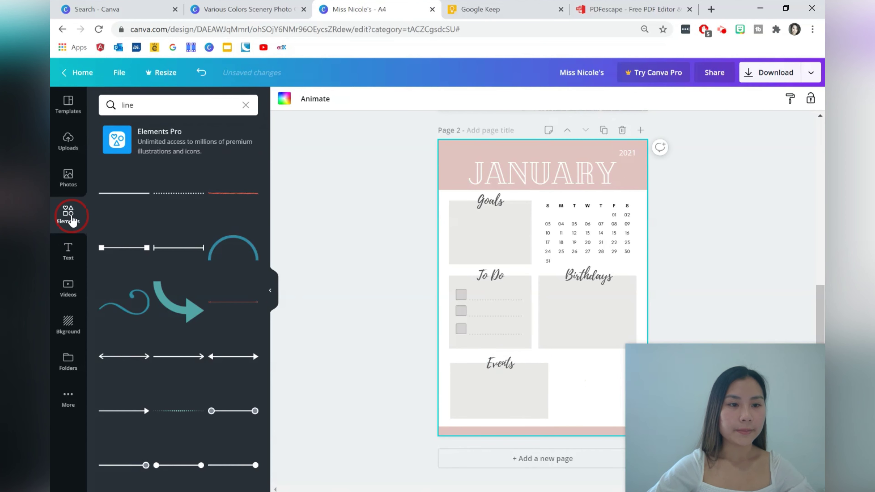
pyautogui.scroll(-10, 231, 289)
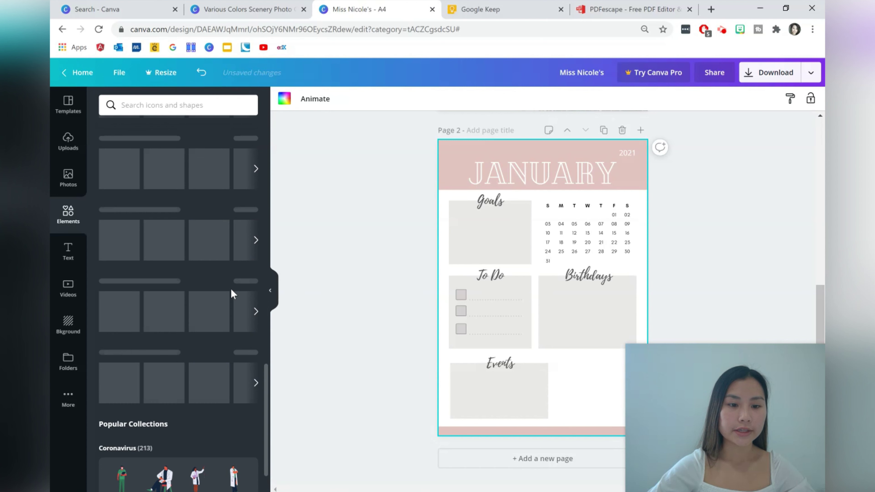
pyautogui.scroll(-1, 231, 289)
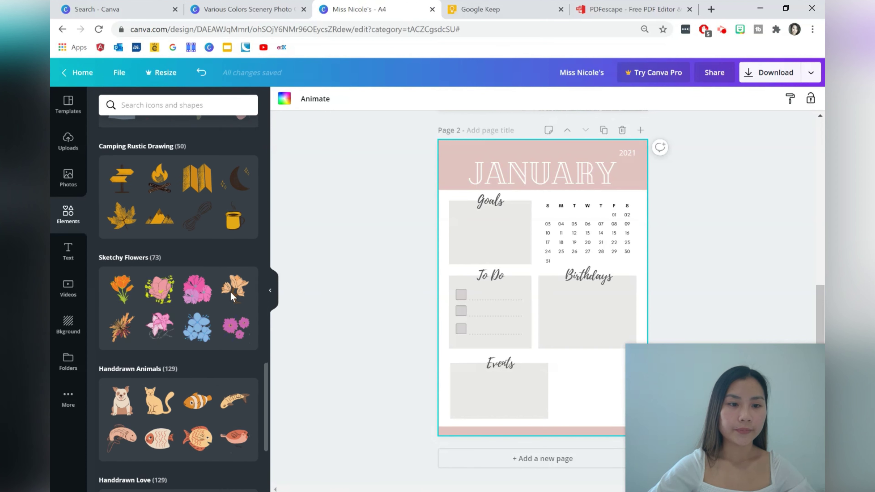
pyautogui.scroll(-3, 193, 242)
pyautogui.scroll(-6, 191, 241)
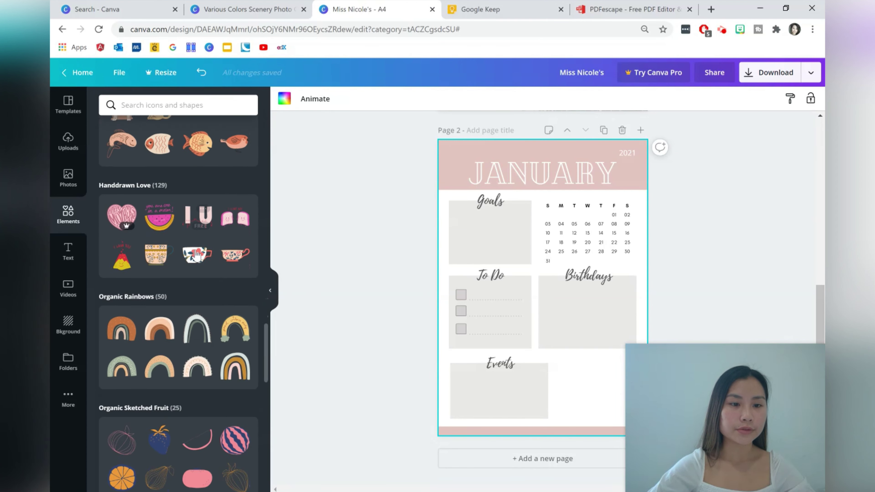
pyautogui.scroll(-7, 197, 256)
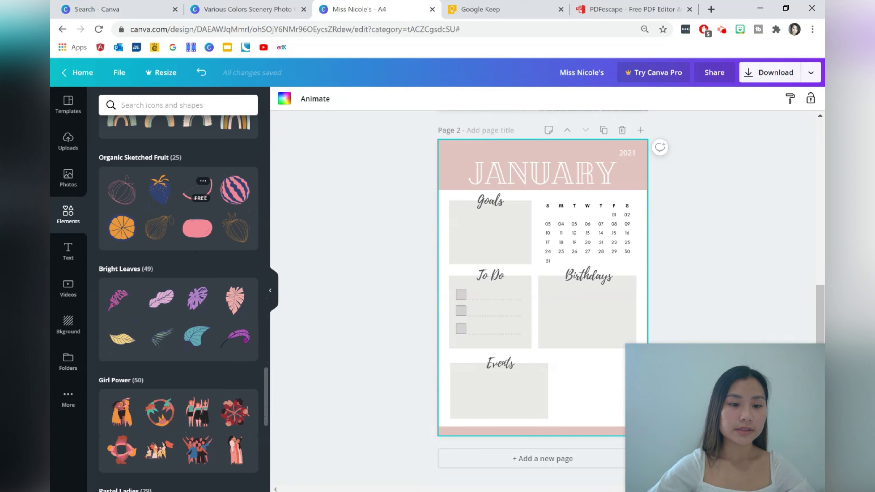
pyautogui.scroll(-16, 224, 294)
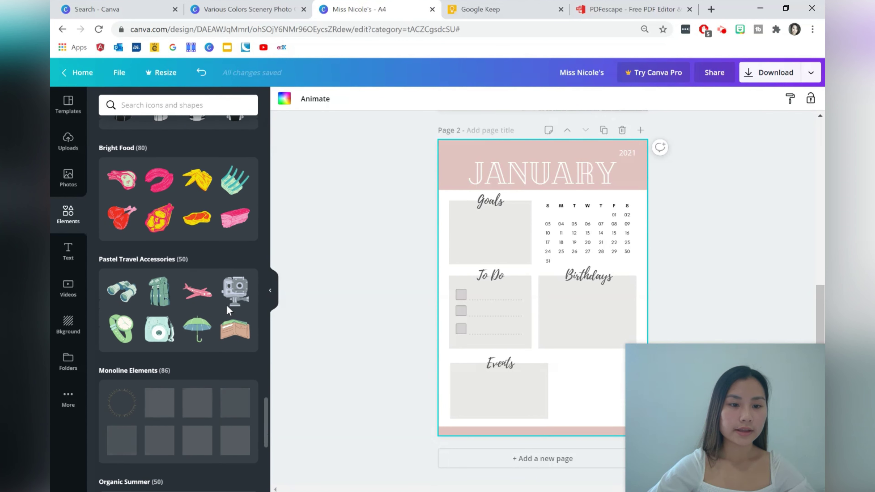
pyautogui.scroll(-5, 226, 311)
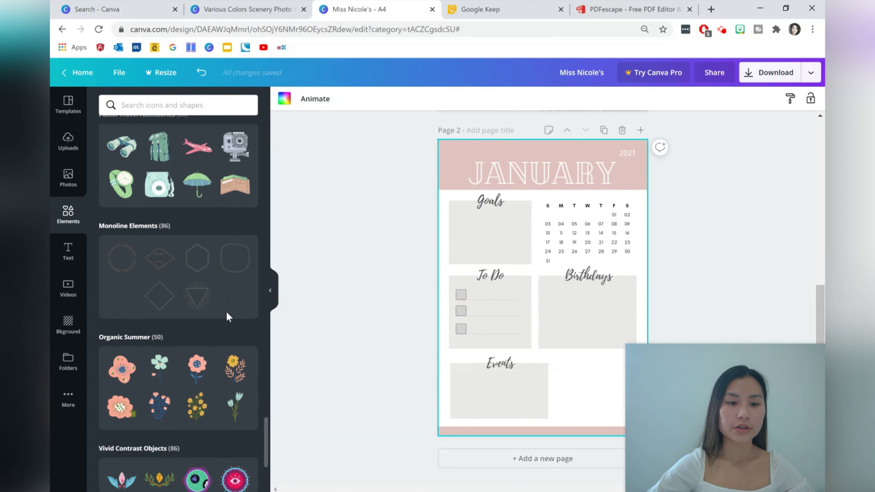
pyautogui.scroll(-2, 137, 268)
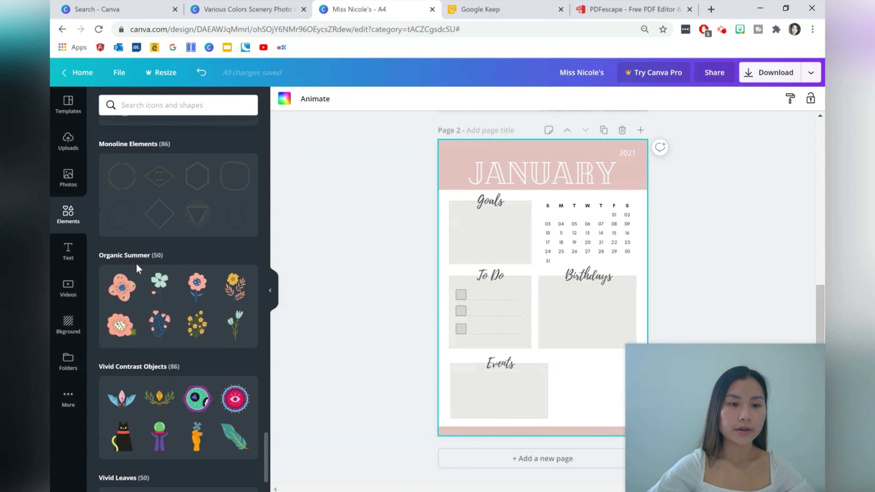
pyautogui.click(134, 256)
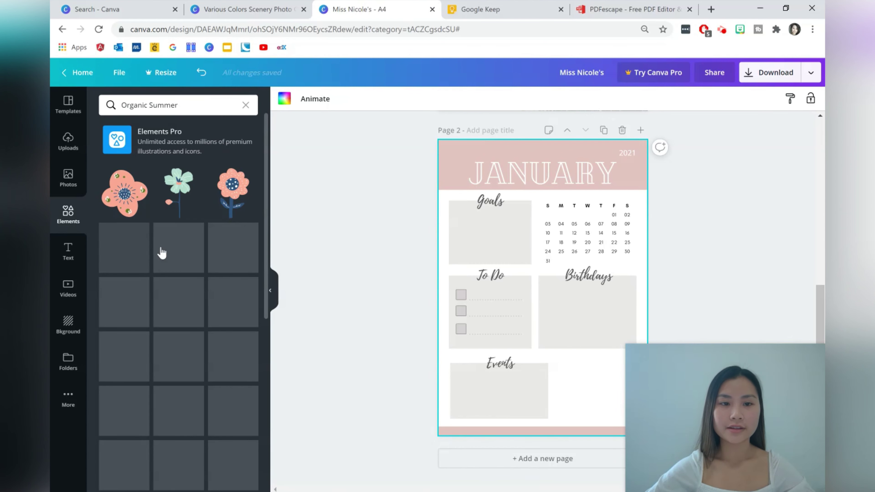
pyautogui.scroll(-5, 230, 265)
pyautogui.scroll(-8, 230, 265)
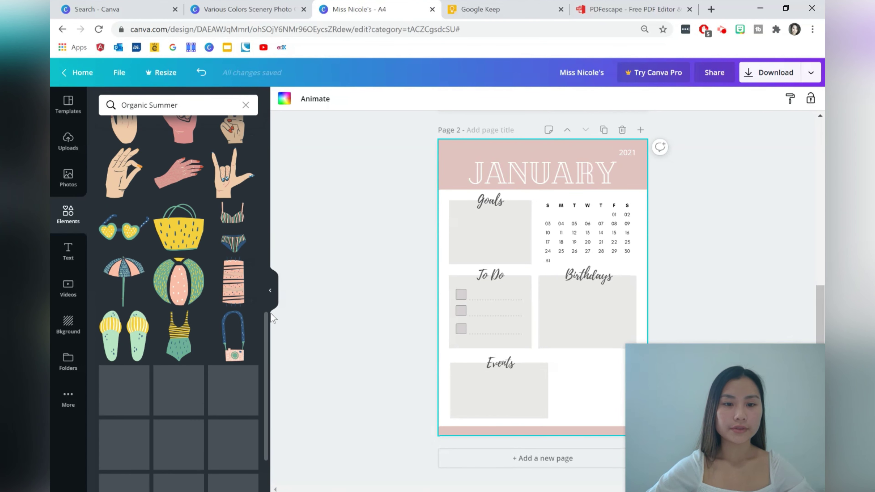
pyautogui.scroll(-3, 261, 332)
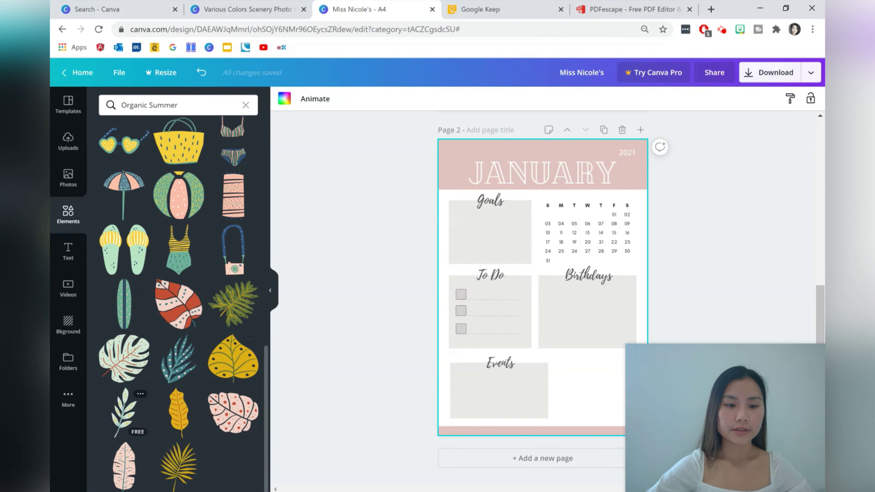
pyautogui.click(123, 411)
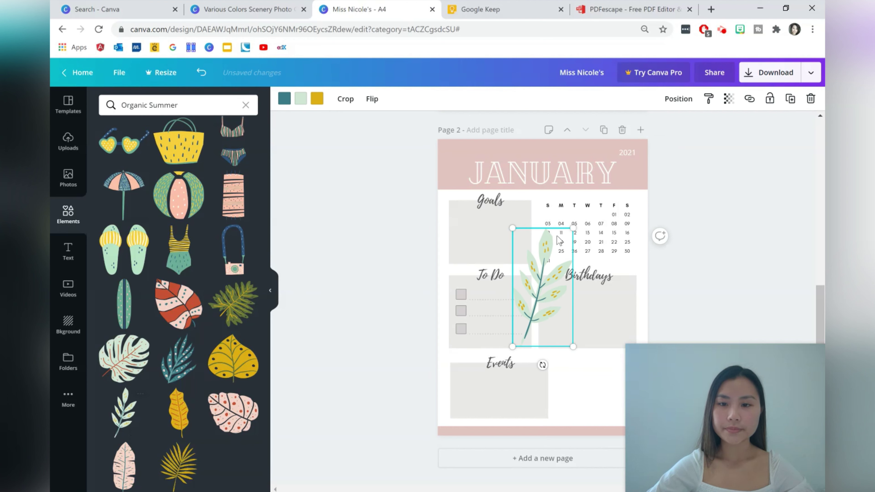
pyautogui.moveTo(571, 227); pyautogui.dragTo(636, 405)
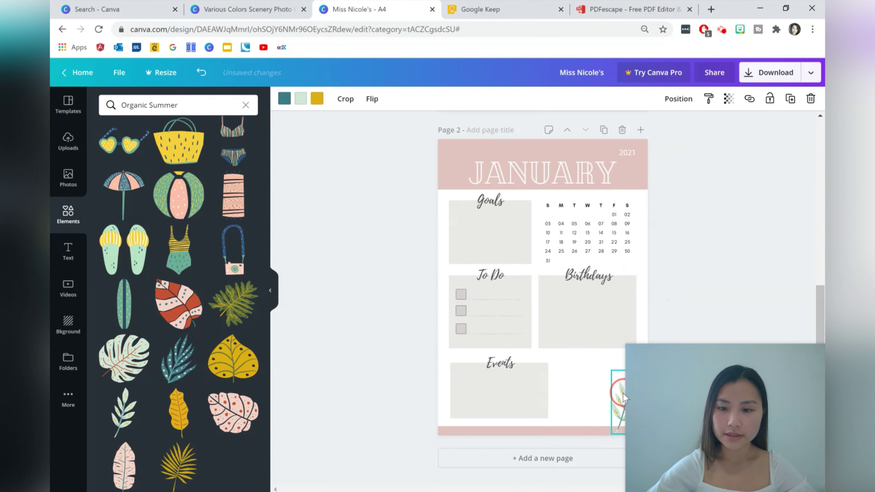
pyautogui.moveTo(611, 371); pyautogui.dragTo(600, 348)
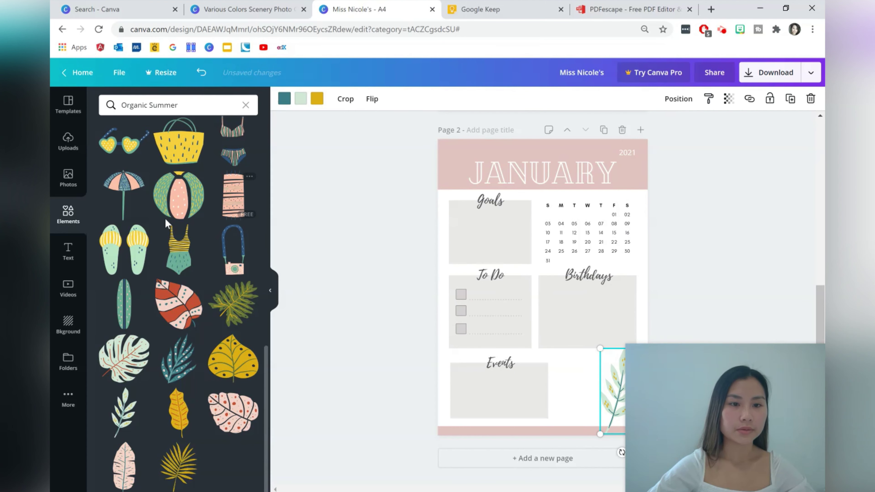
# Add a small watermelon sticker, tilted slightly counter-clockwise, beside the JANUARY heading
pyautogui.scroll(5, 187, 261)
pyautogui.scroll(10, 187, 261)
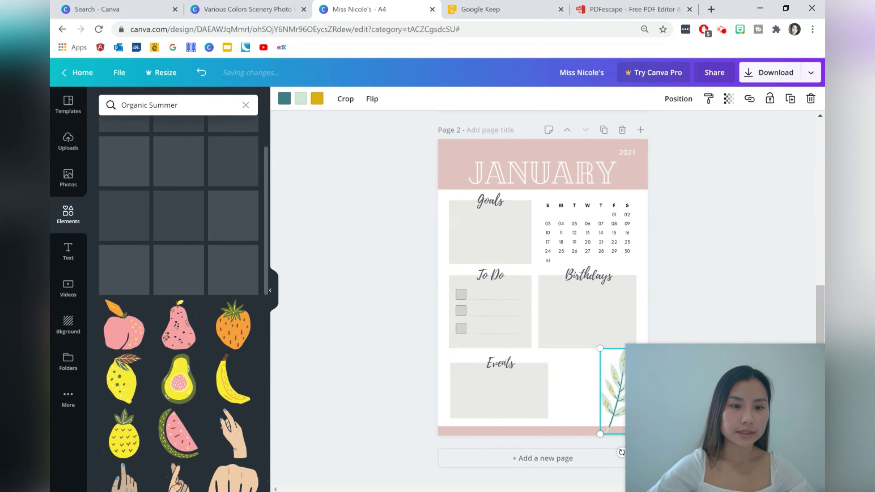
pyautogui.click(174, 446)
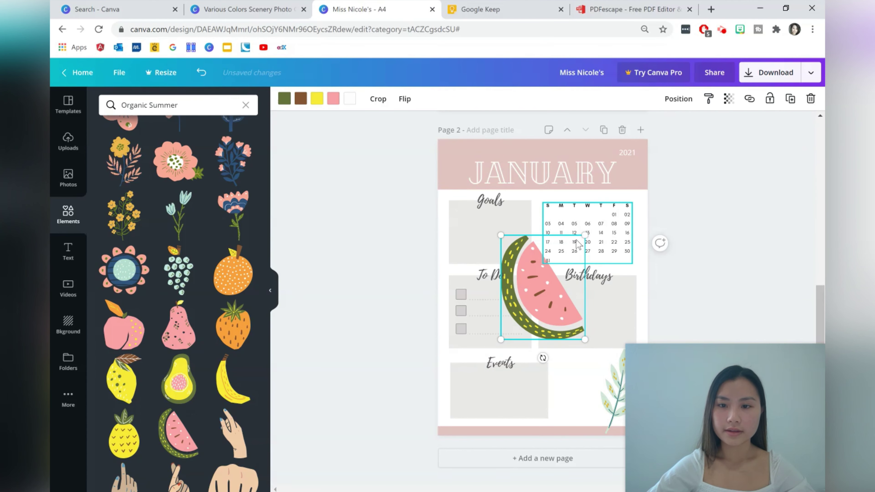
pyautogui.moveTo(585, 236); pyautogui.dragTo(524, 309)
pyautogui.moveTo(504, 358); pyautogui.dragTo(514, 365)
pyautogui.moveTo(469, 220); pyautogui.dragTo(454, 177)
pyautogui.click(763, 221)
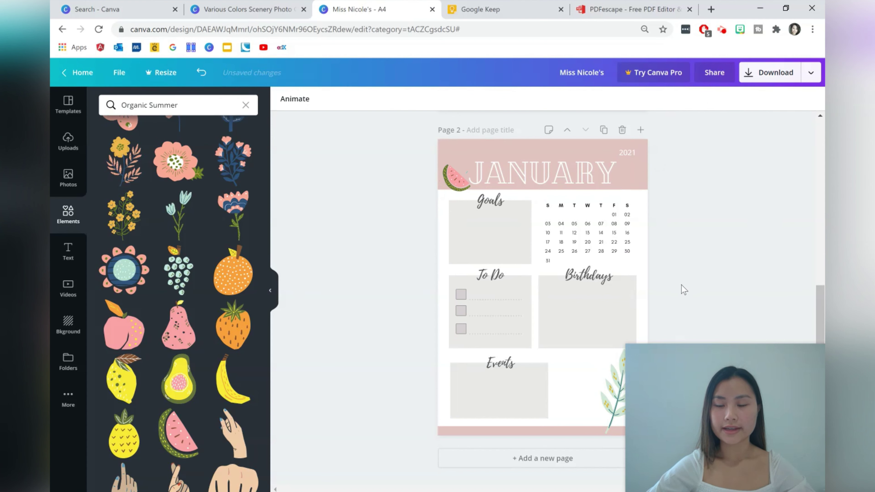
pyautogui.click(535, 394)
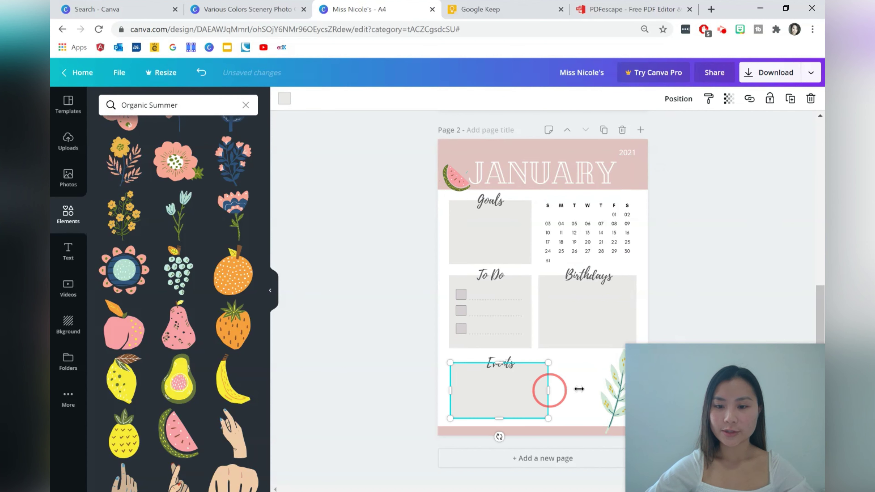
# Stretch the Events box rightward, raise its top edge, and centre the Events title above it
pyautogui.moveTo(579, 389); pyautogui.dragTo(587, 391)
pyautogui.click(727, 282)
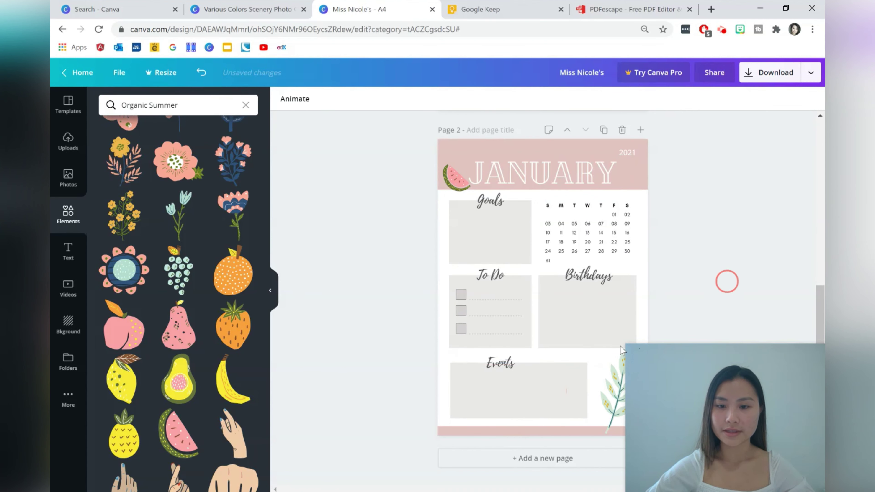
pyautogui.click(532, 378)
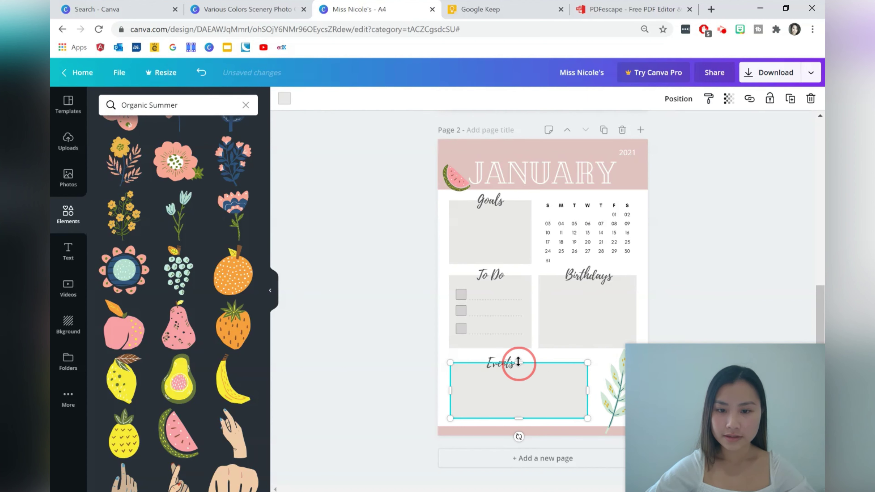
pyautogui.moveTo(518, 361); pyautogui.dragTo(518, 360)
pyautogui.click(734, 324)
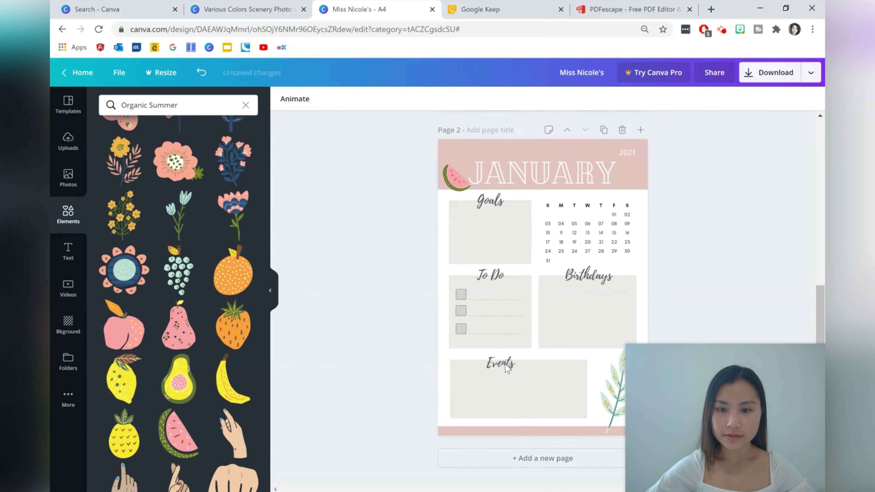
pyautogui.moveTo(507, 362); pyautogui.dragTo(526, 362)
pyautogui.click(729, 319)
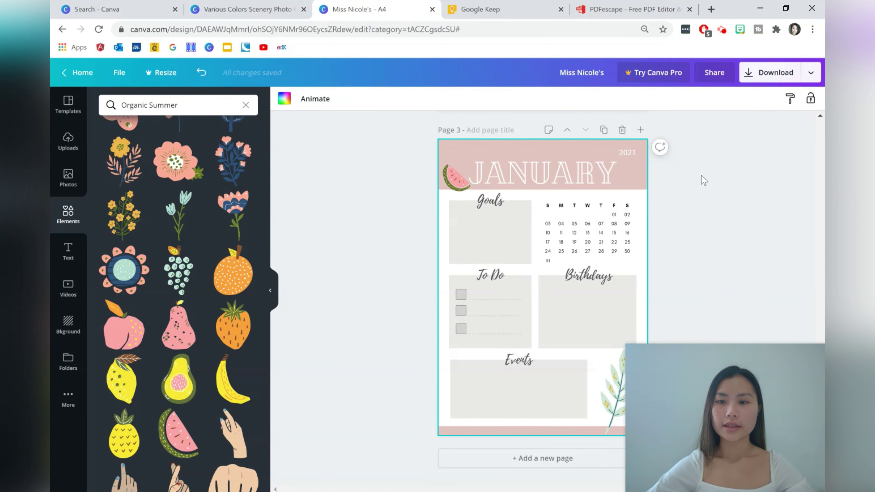
pyautogui.click(706, 235)
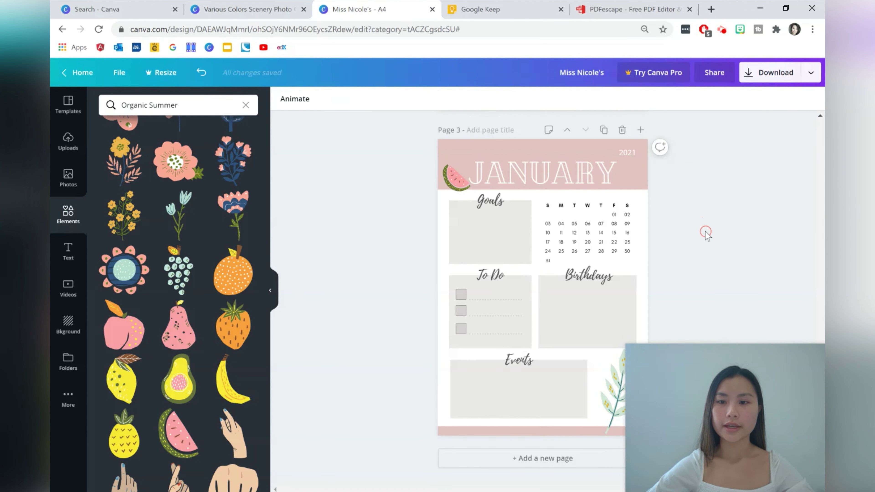
pyautogui.scroll(2, 677, 258)
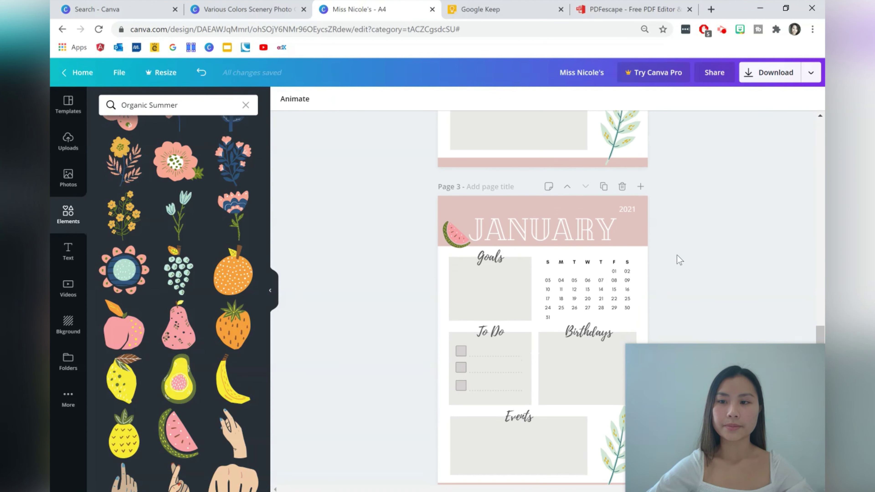
pyautogui.scroll(-2, 677, 258)
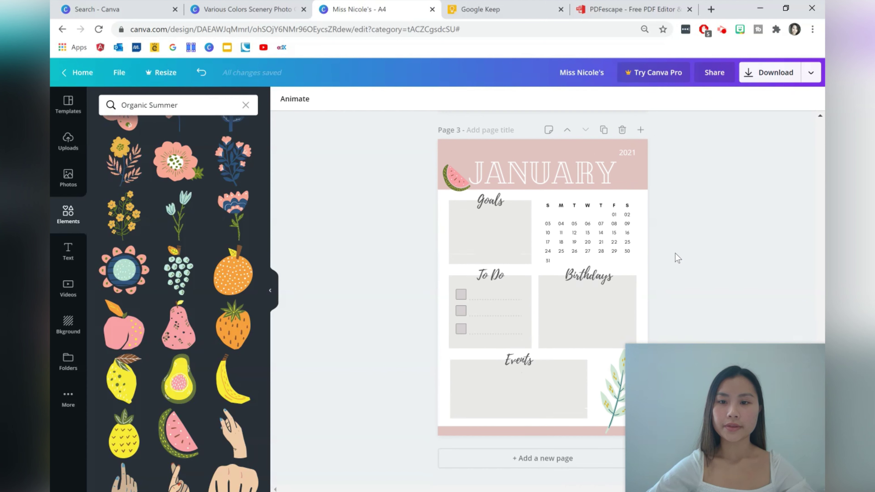
pyautogui.click(604, 130)
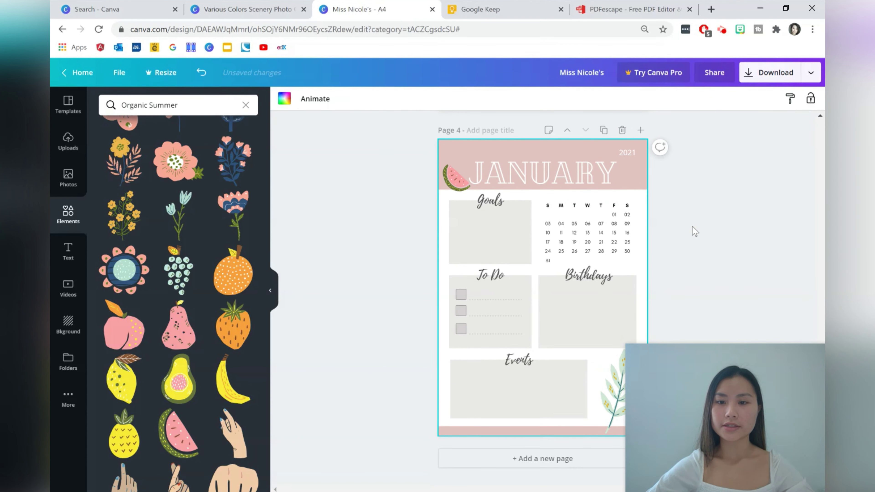
pyautogui.scroll(10, 693, 230)
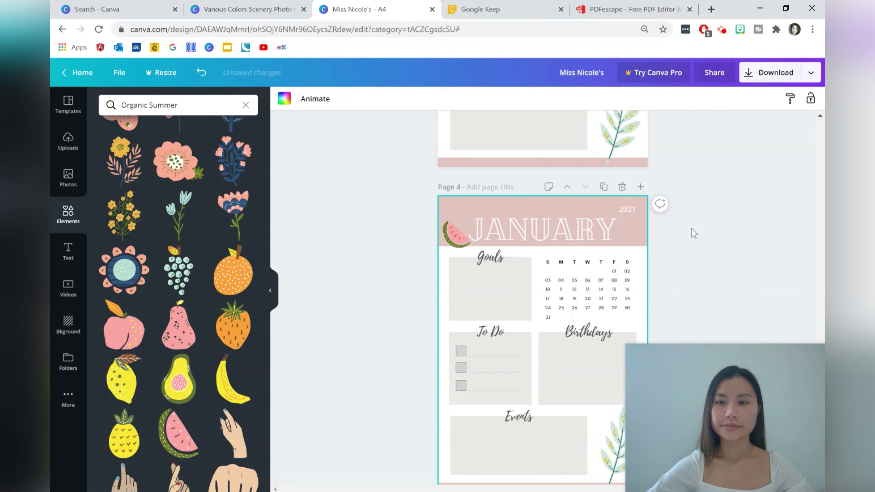
pyautogui.scroll(5, 543, 298)
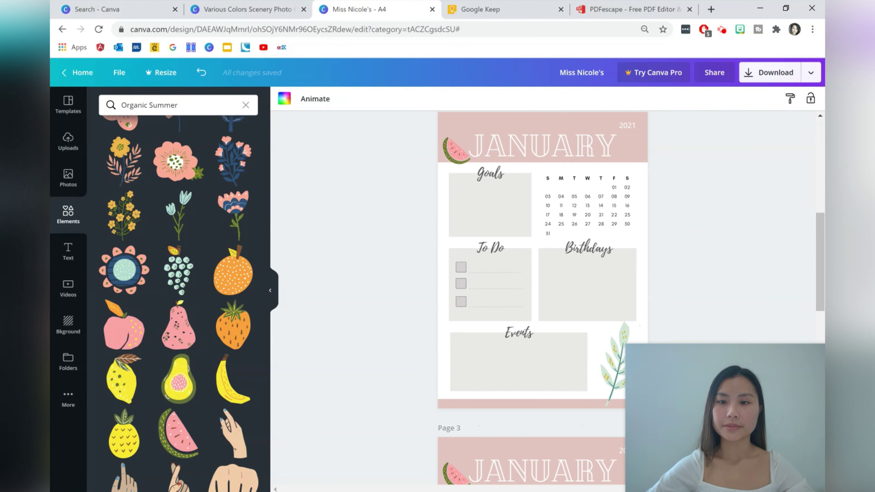
pyautogui.scroll(-8, 689, 233)
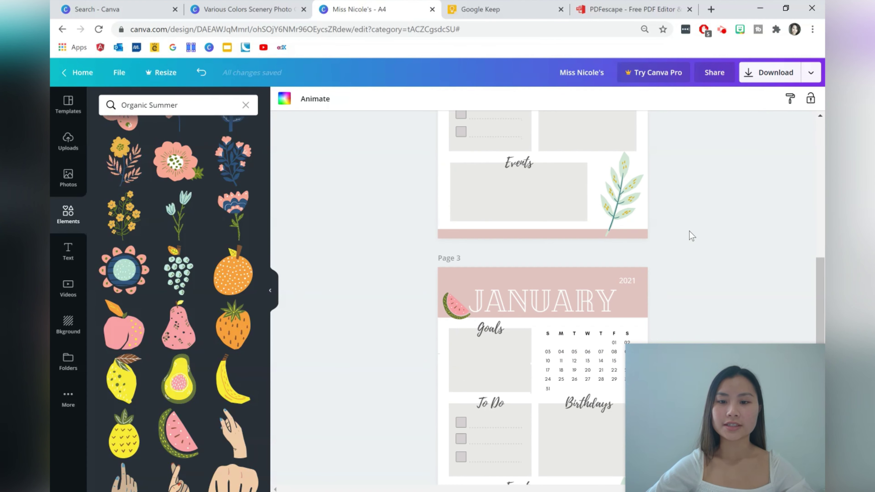
pyautogui.scroll(-3, 625, 255)
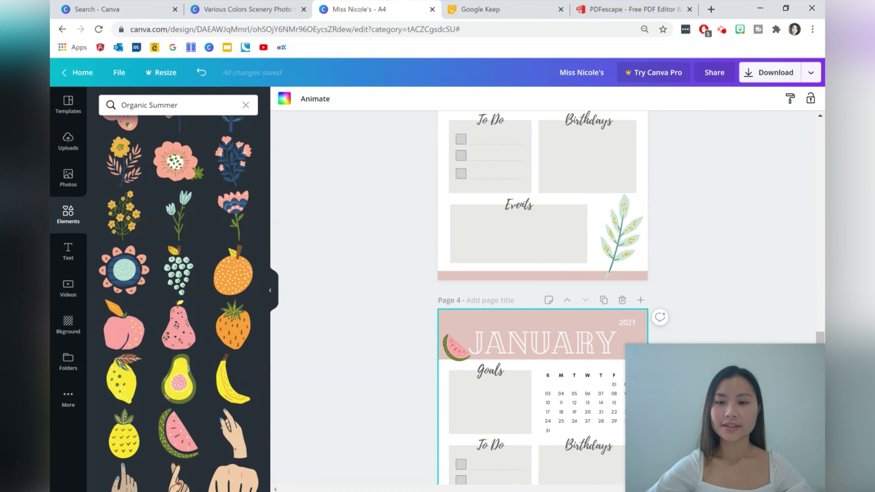
pyautogui.scroll(3, 625, 255)
pyautogui.scroll(-4, 625, 255)
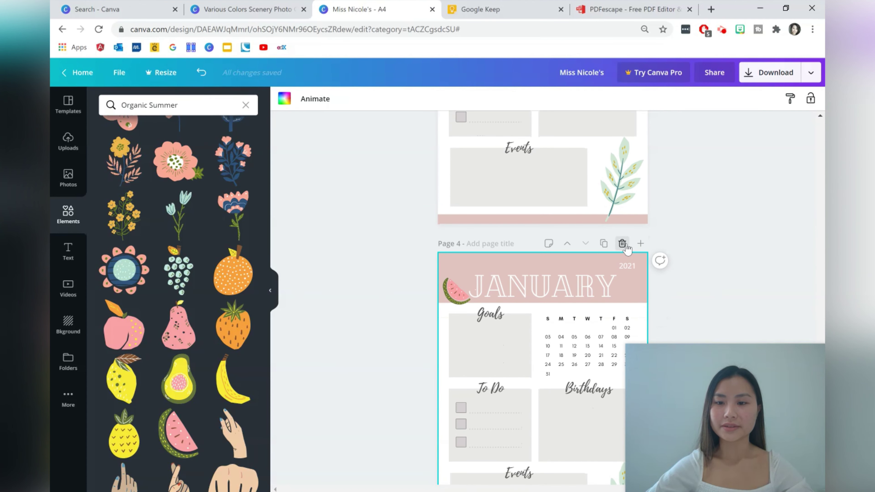
pyautogui.click(622, 242)
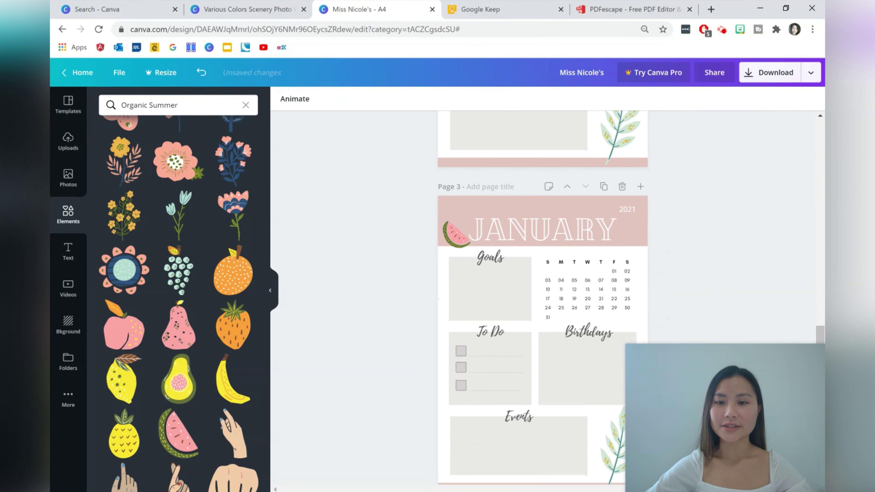
pyautogui.scroll(6, 738, 231)
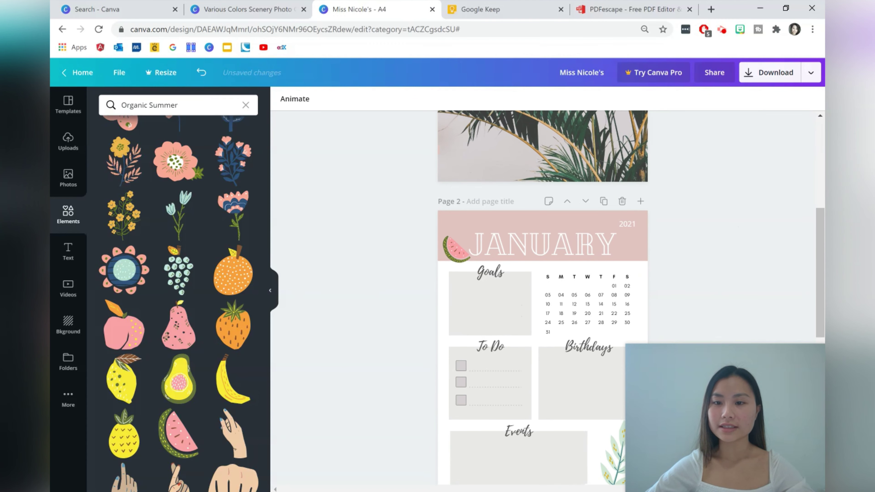
pyautogui.scroll(-4, 738, 231)
pyautogui.scroll(-5, 681, 202)
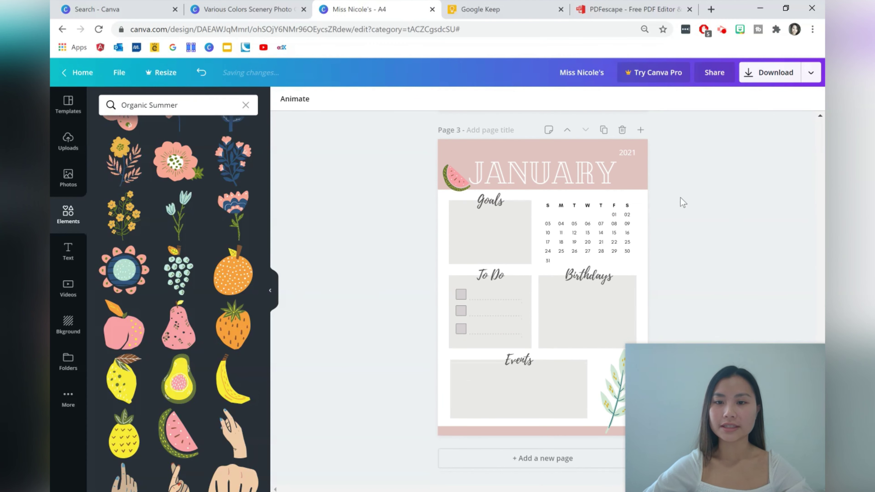
# Rename the JANUARY heading to MONDAY, shrink it, move it left and delete the watermelon sticker
pyautogui.doubleClick(564, 178)
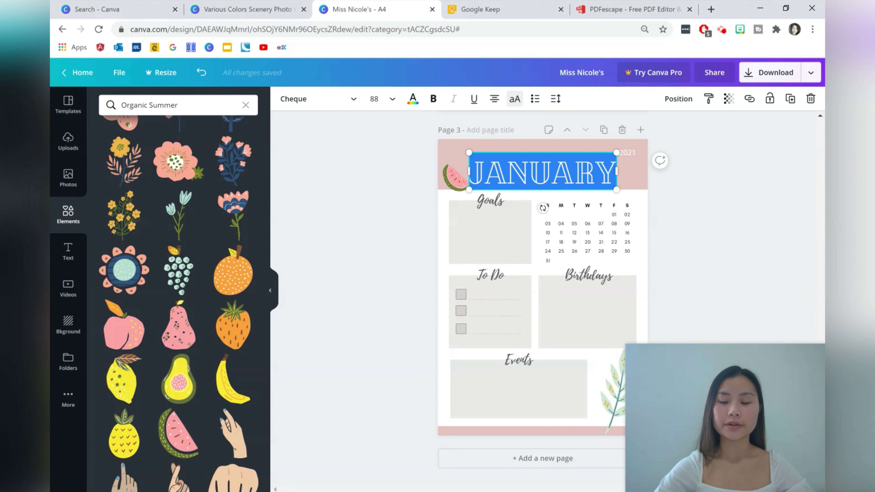
pyautogui.write('MONDAY')
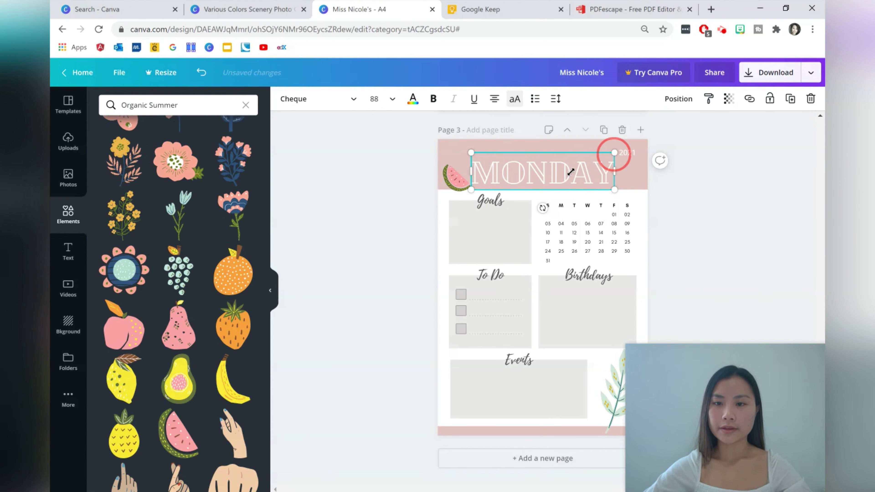
pyautogui.moveTo(614, 152); pyautogui.dragTo(570, 172)
pyautogui.click(449, 183)
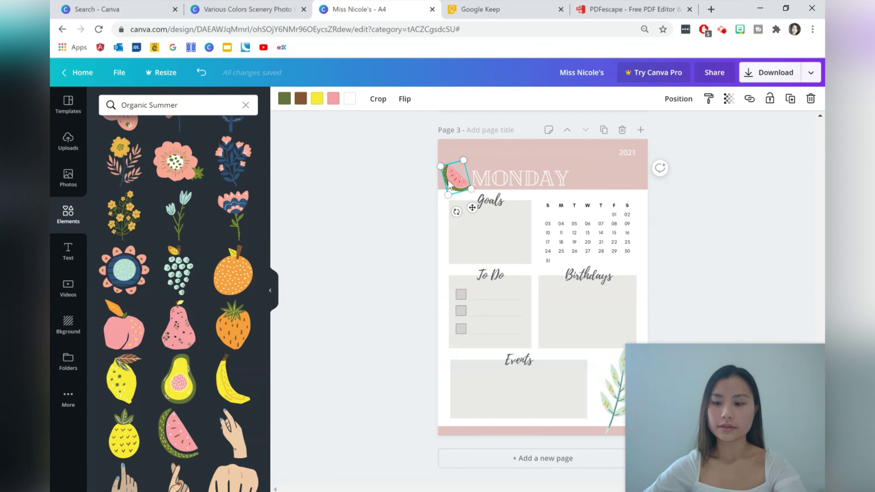
pyautogui.press('Delete')
pyautogui.moveTo(520, 178)
pyautogui.mouseDown()
pyautogui.moveTo(504, 170)
pyautogui.moveTo(510, 175)
pyautogui.mouseUp()
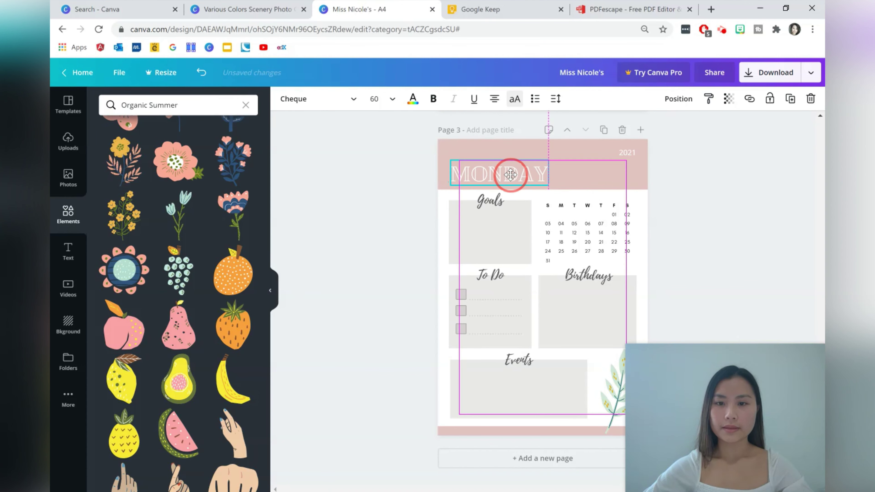
# Change the 2021 text to 'Week 1' above MONDAY and shrink the mini calendar into the header
pyautogui.click(626, 152)
pyautogui.doubleClick(626, 152)
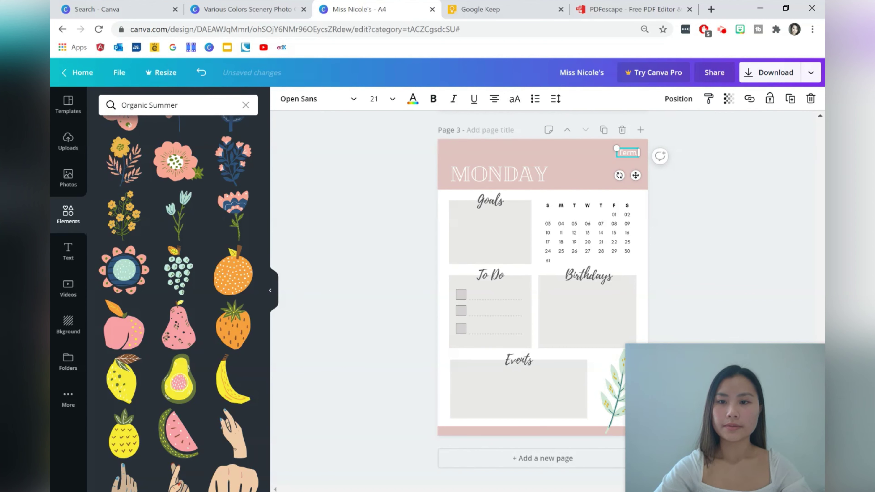
pyautogui.write('Week')
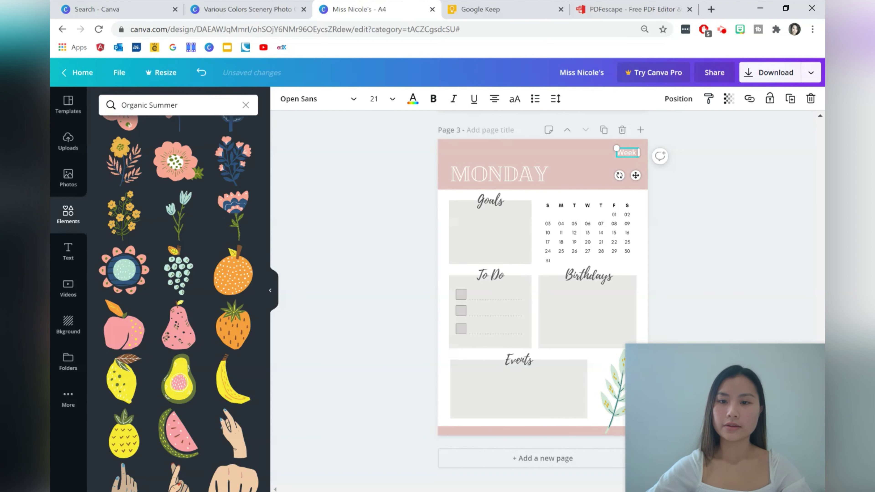
pyautogui.write(' 1')
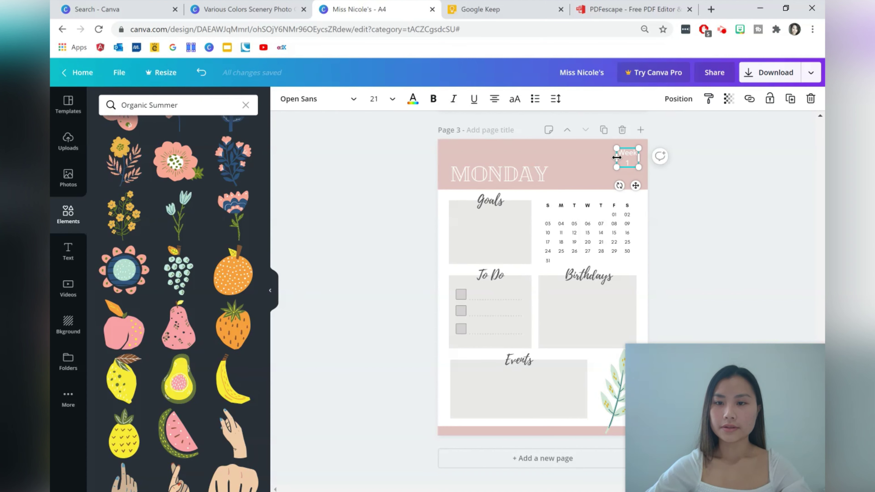
pyautogui.moveTo(616, 160); pyautogui.dragTo(512, 174)
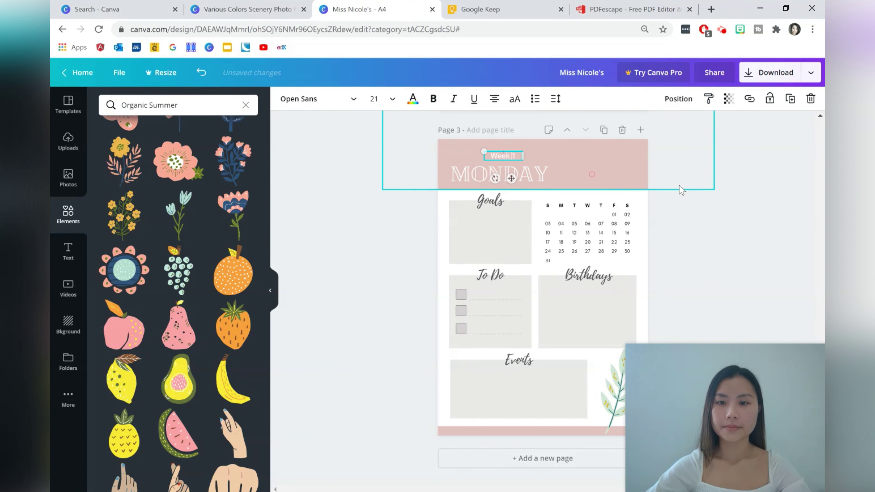
pyautogui.click(679, 190)
pyautogui.click(619, 218)
pyautogui.moveTo(632, 203); pyautogui.dragTo(615, 162)
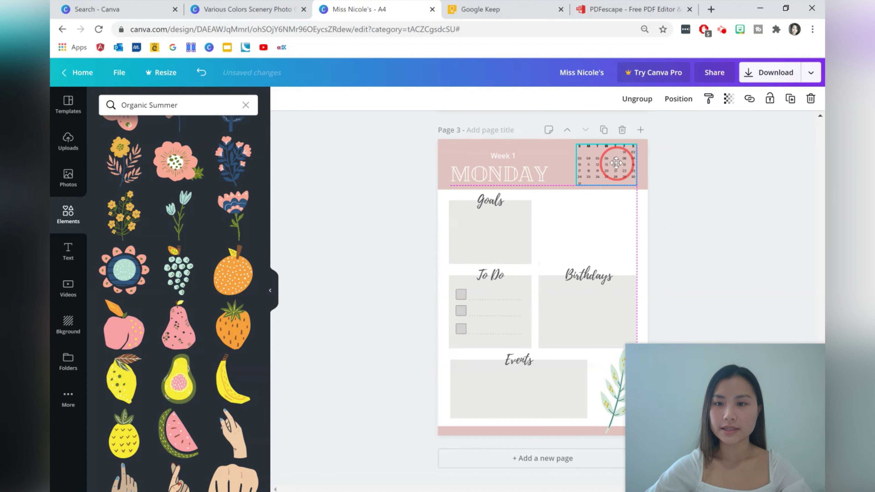
pyautogui.click(676, 175)
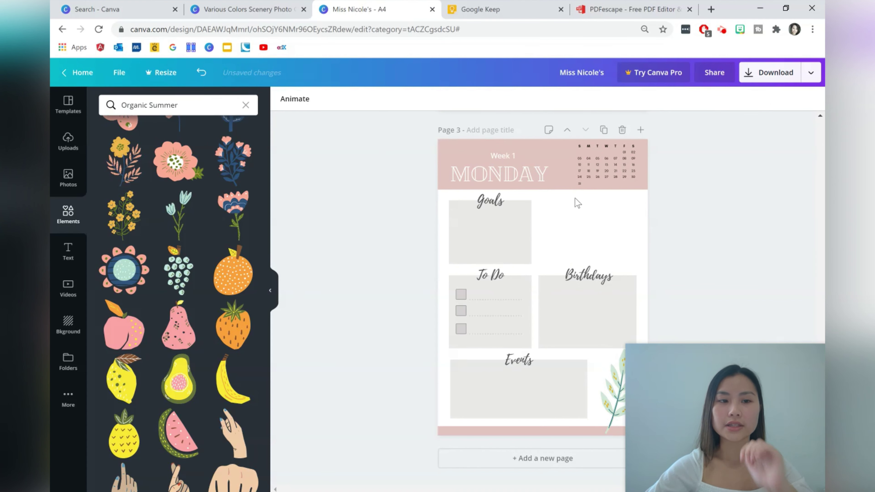
# Add the pink gradient circle from Elements and position it behind the mini calendar's corner
pyautogui.click(66, 217)
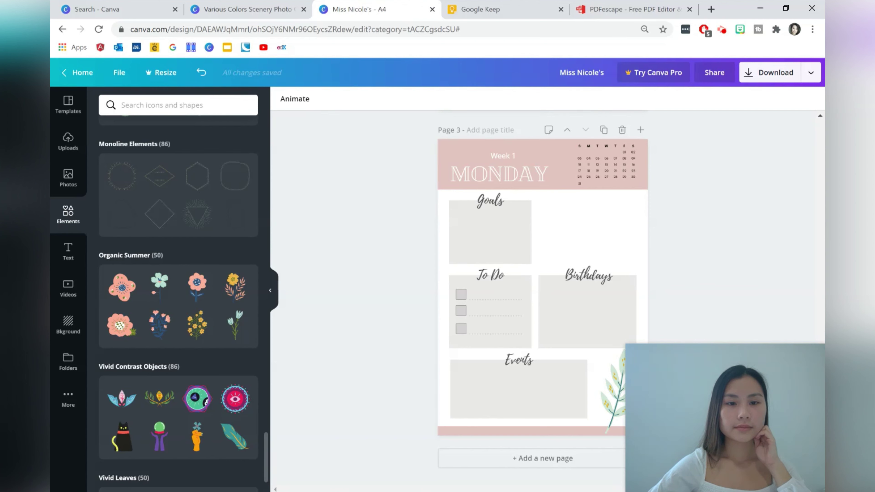
pyautogui.scroll(8, 270, 426)
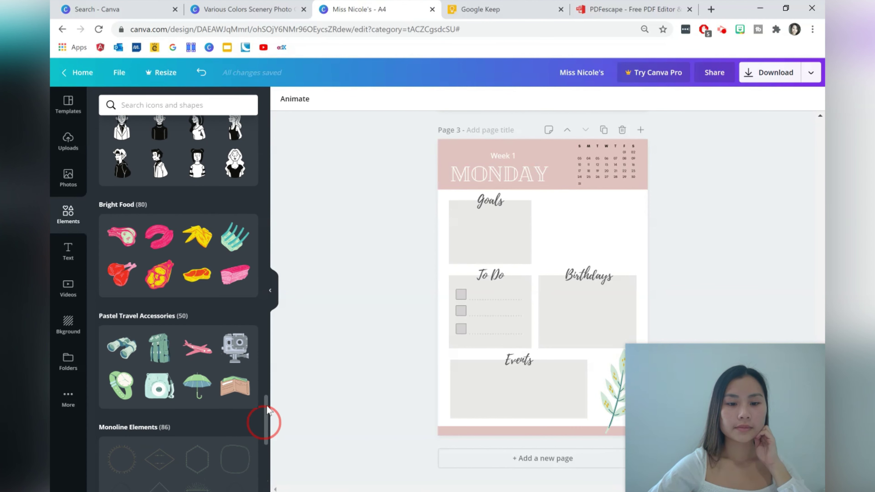
pyautogui.moveTo(266, 396); pyautogui.dragTo(270, 234)
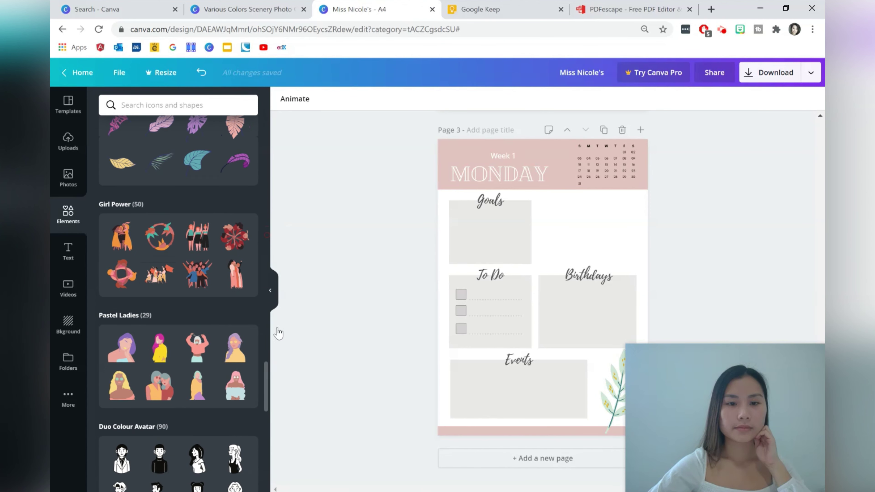
pyautogui.moveTo(267, 373); pyautogui.dragTo(272, 182)
pyautogui.click(207, 292)
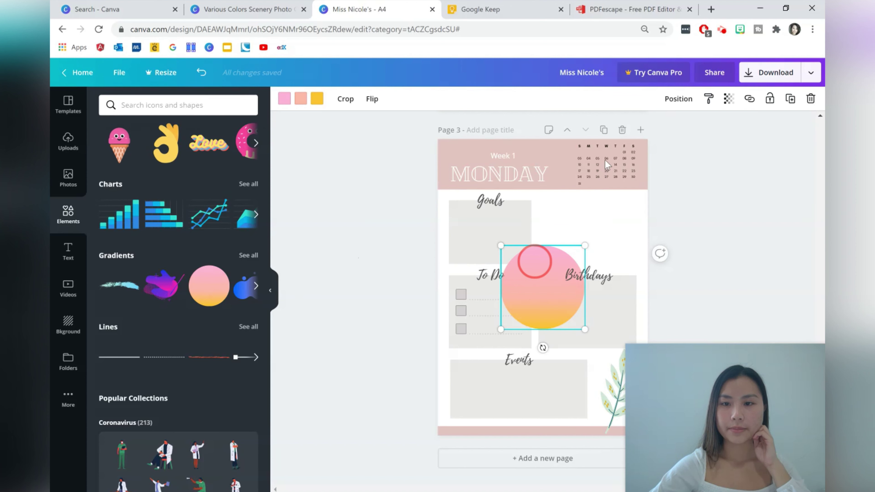
pyautogui.moveTo(533, 263); pyautogui.dragTo(592, 140)
pyautogui.click(595, 233)
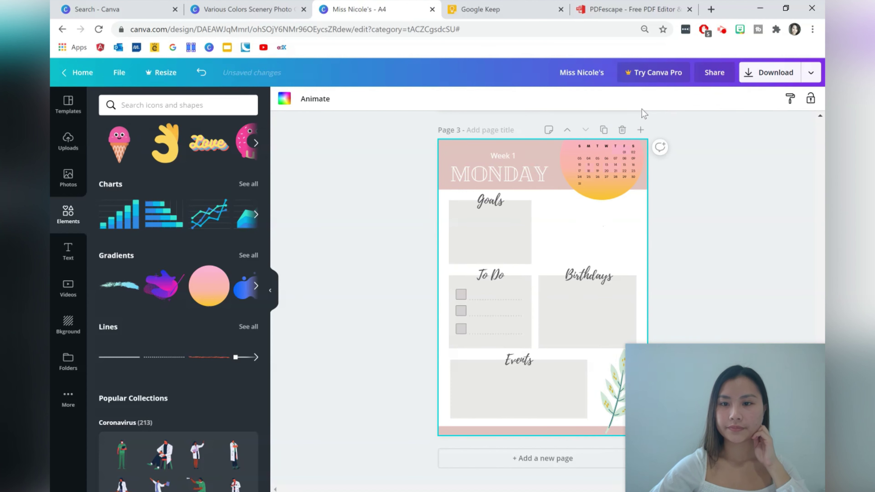
pyautogui.click(637, 176)
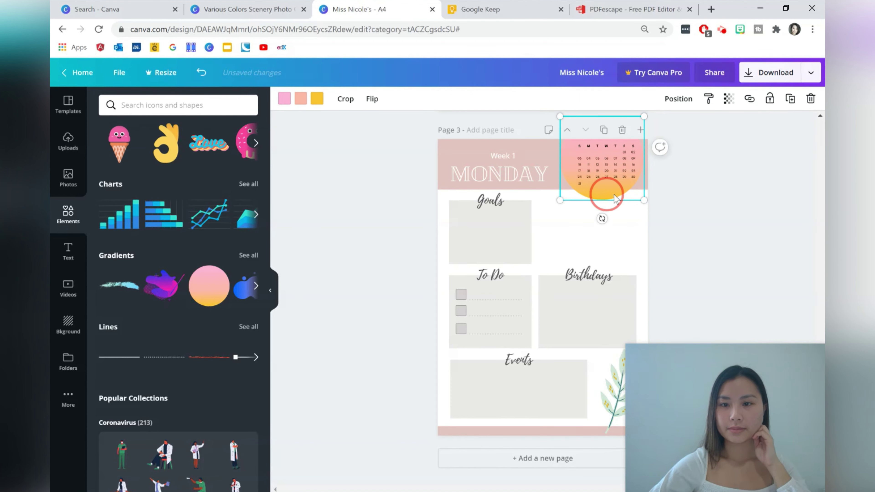
pyautogui.moveTo(616, 198); pyautogui.dragTo(610, 194)
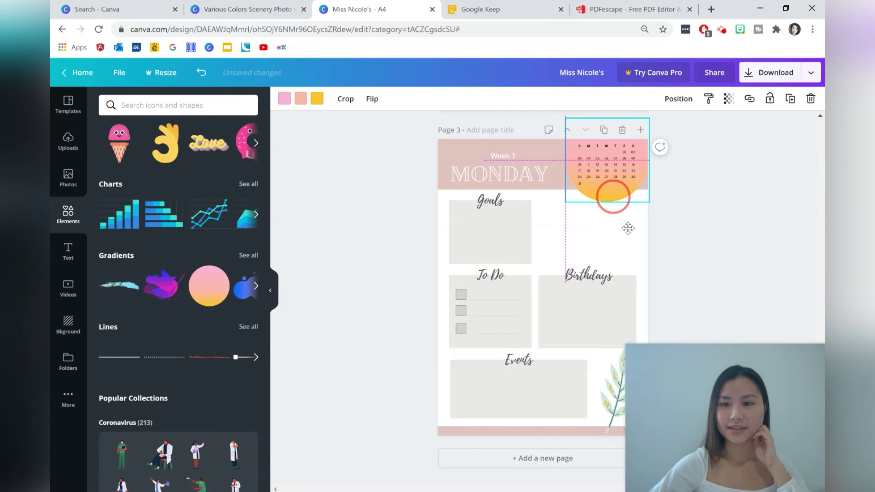
pyautogui.click(643, 236)
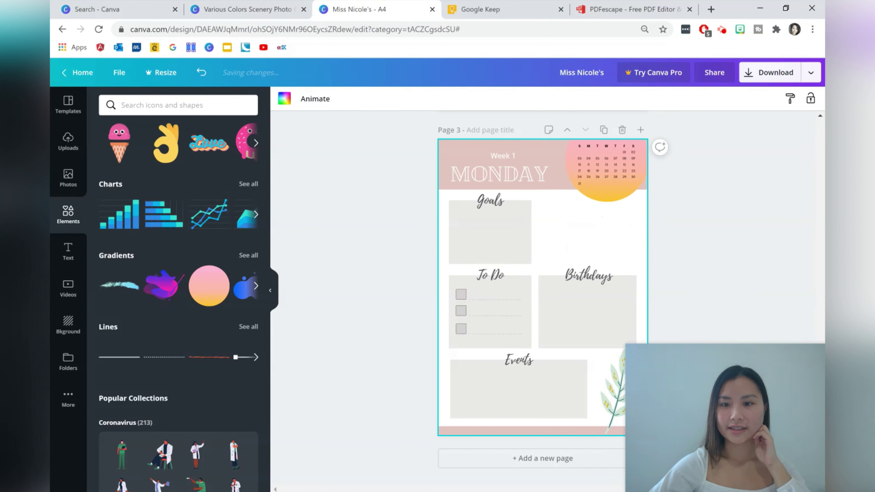
pyautogui.click(605, 196)
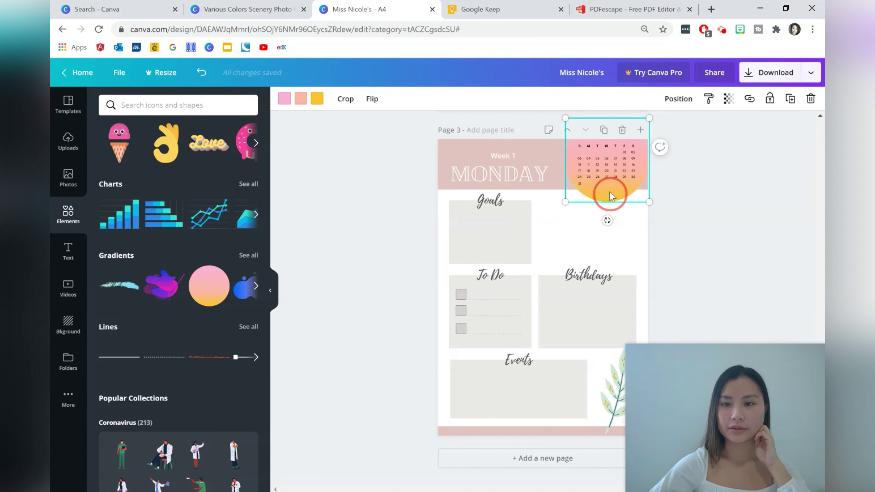
pyautogui.moveTo(609, 191); pyautogui.dragTo(608, 187)
# Delete the To Do, Birthdays and Events sections and stretch the Goals box into a short wide strip
pyautogui.click(590, 218)
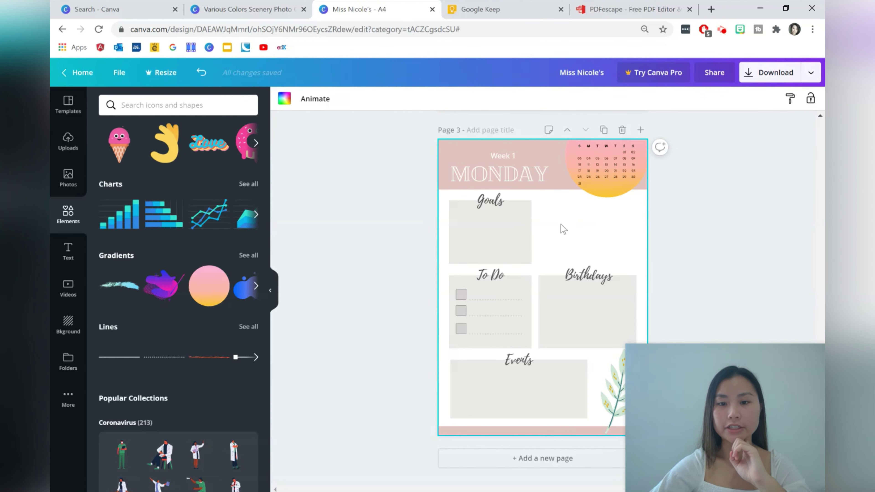
pyautogui.click(522, 238)
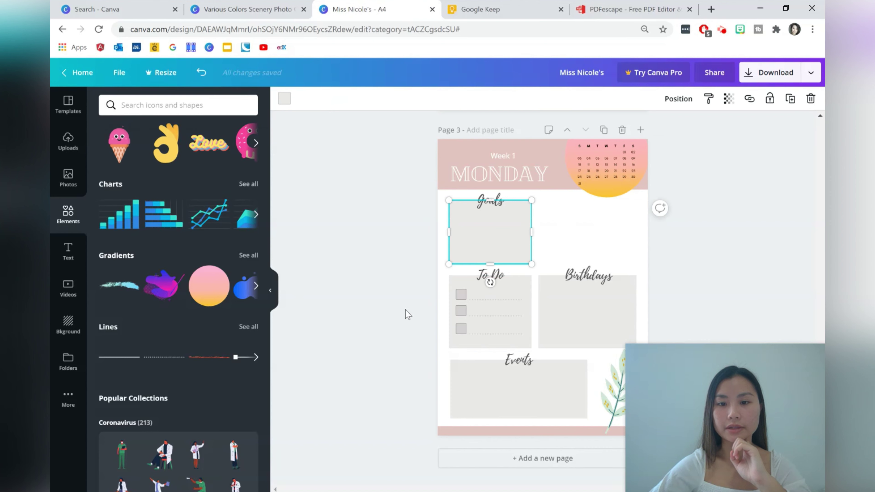
pyautogui.moveTo(415, 277); pyautogui.dragTo(527, 305)
pyautogui.moveTo(583, 353); pyautogui.dragTo(633, 404)
pyautogui.press('Delete')
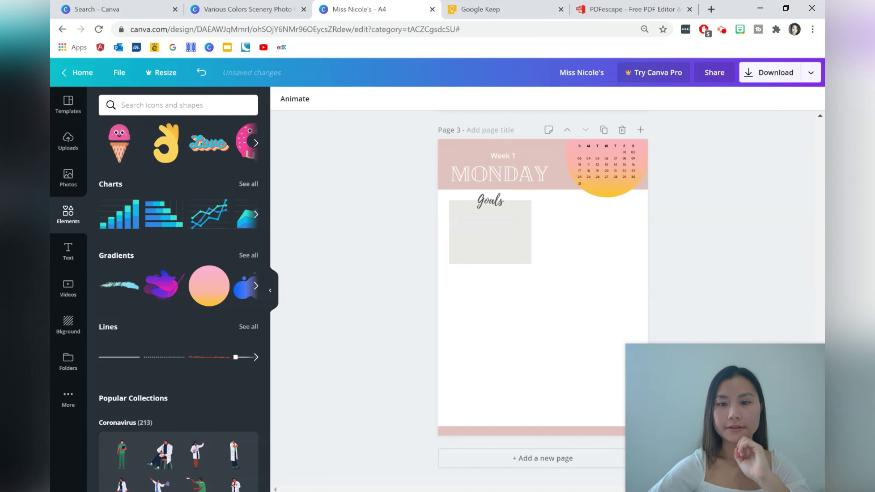
pyautogui.click(506, 247)
pyautogui.moveTo(490, 264)
pyautogui.mouseDown()
pyautogui.moveTo(490, 234)
pyautogui.moveTo(572, 216)
pyautogui.moveTo(537, 218)
pyautogui.moveTo(636, 217)
pyautogui.mouseUp()
# Rename the Goals heading to 'Period 1' and move it to the left
pyautogui.click(498, 257)
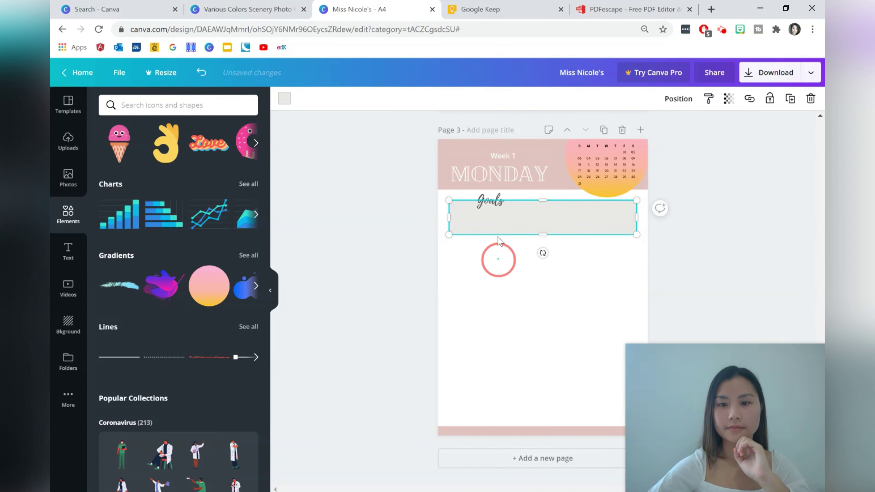
pyautogui.click(495, 201)
pyautogui.moveTo(540, 201); pyautogui.dragTo(543, 200)
pyautogui.doubleClick(502, 202)
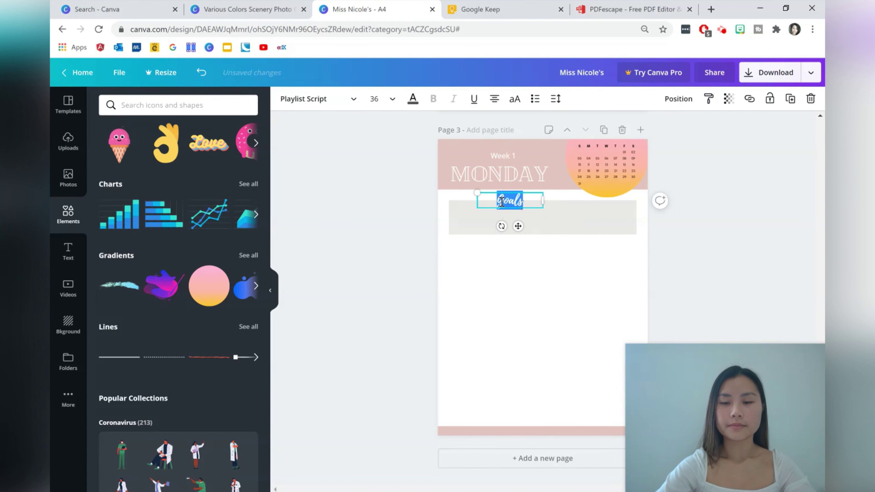
pyautogui.write('Period 1')
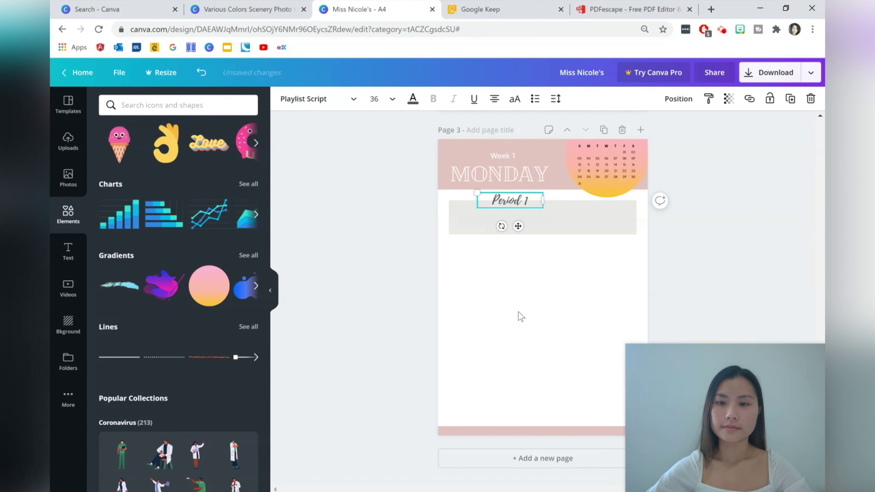
pyautogui.click(530, 219)
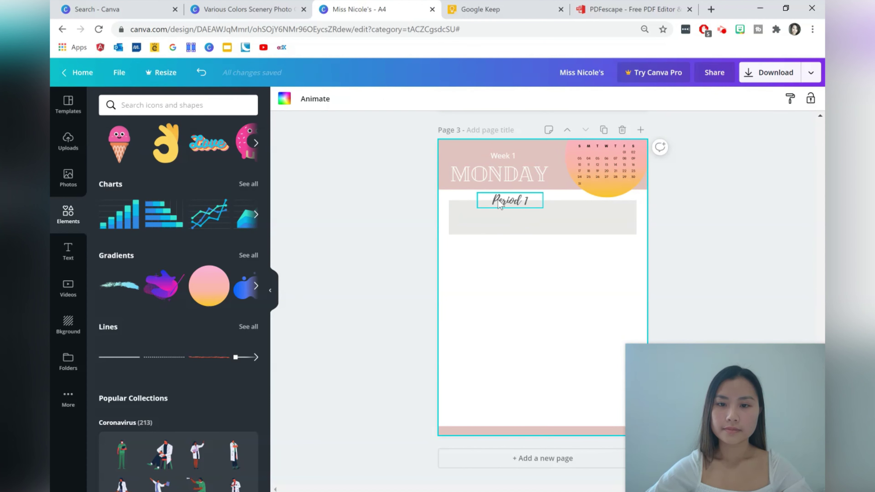
pyautogui.moveTo(498, 200)
pyautogui.mouseDown()
pyautogui.moveTo(473, 201)
pyautogui.moveTo(486, 202)
pyautogui.mouseUp()
pyautogui.click(496, 271)
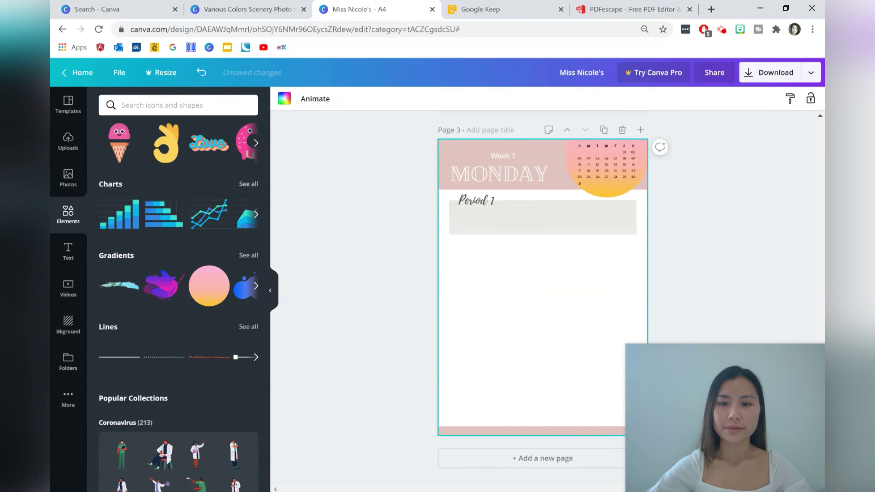
# Group the Period 1 heading with its grey strip
pyautogui.click(608, 252)
pyautogui.moveTo(592, 250); pyautogui.dragTo(465, 197)
pyautogui.moveTo(501, 250); pyautogui.dragTo(481, 203)
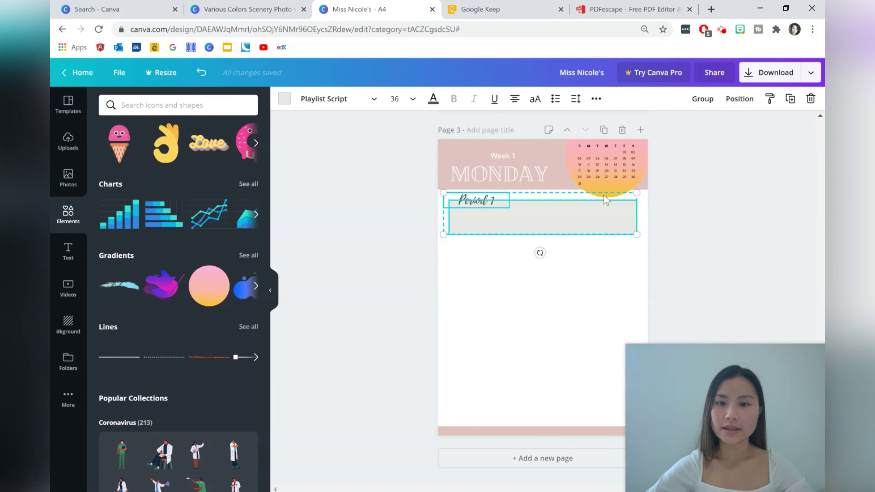
pyautogui.click(700, 100)
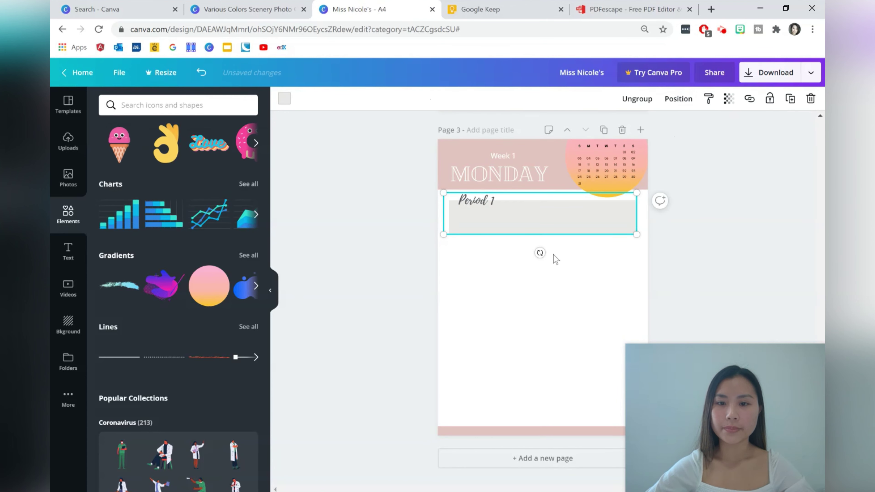
pyautogui.click(486, 266)
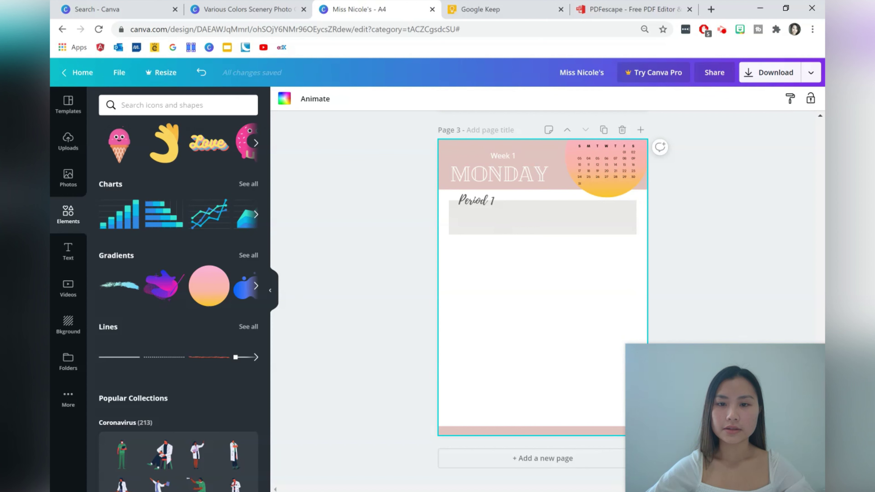
pyautogui.click(505, 236)
# Ungroup the Period 1 section and paste a copy of its heading and strip below it
pyautogui.click(587, 248)
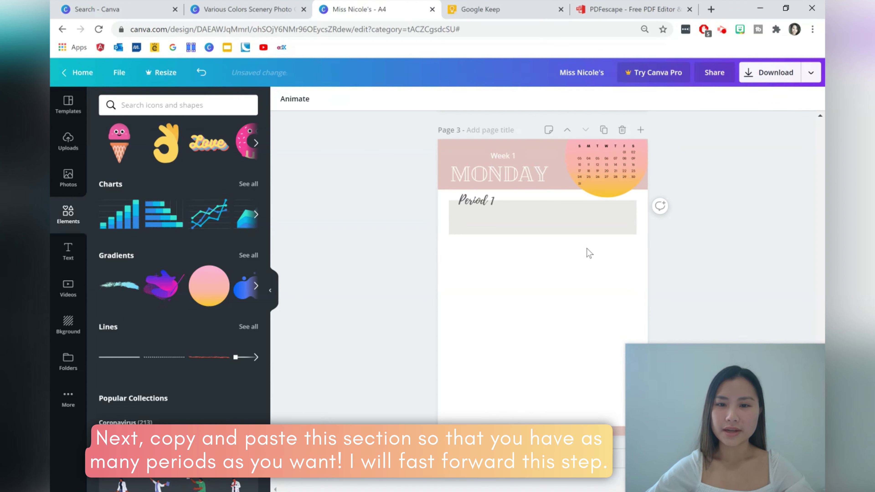
pyautogui.moveTo(506, 247); pyautogui.dragTo(477, 204)
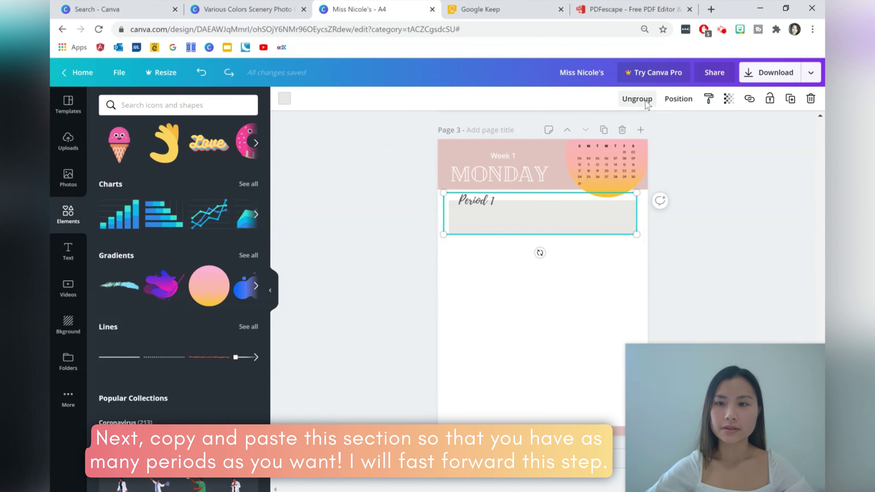
pyautogui.click(621, 96)
pyautogui.click(483, 212)
pyautogui.moveTo(494, 246); pyautogui.dragTo(539, 252)
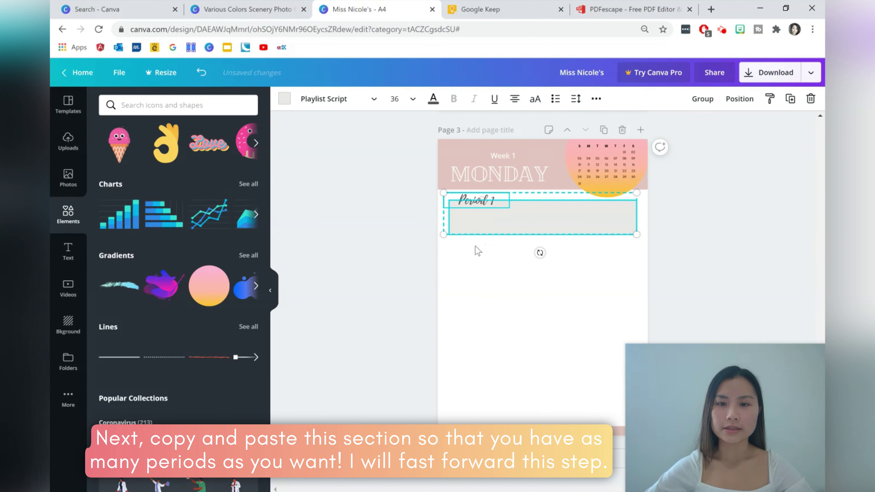
pyautogui.hotkey('ctrl', 'c')
pyautogui.hotkey('ctrl', 'v')
pyautogui.moveTo(506, 226); pyautogui.dragTo(499, 260)
pyautogui.click(574, 305)
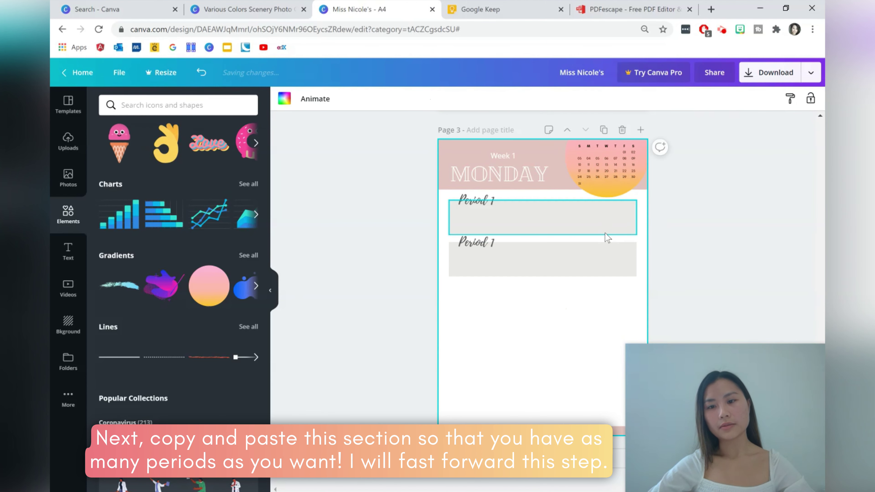
# Paste a third Period row below the second and line it up
pyautogui.hotkey('ctrl', 'v')
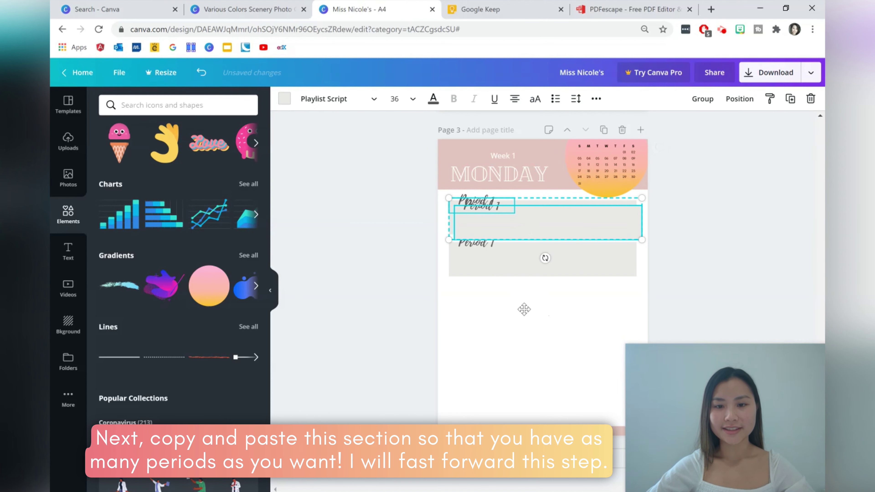
pyautogui.moveTo(527, 224); pyautogui.dragTo(523, 306)
pyautogui.click(742, 237)
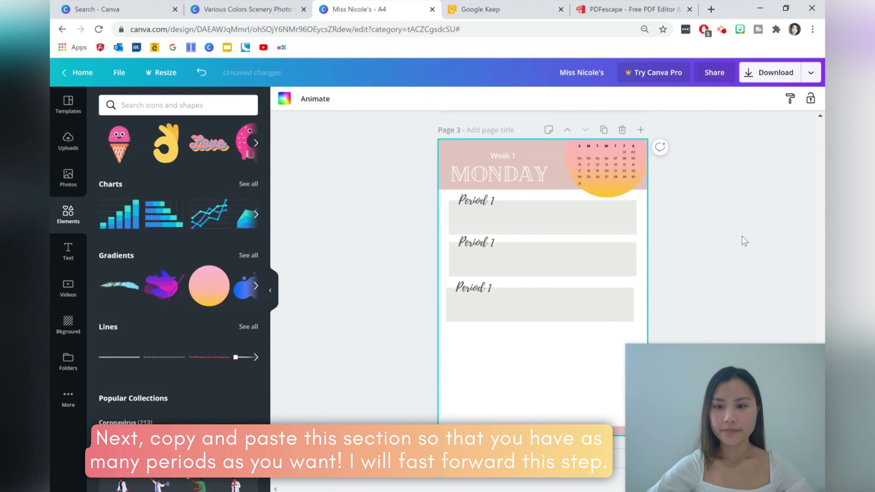
pyautogui.click(492, 304)
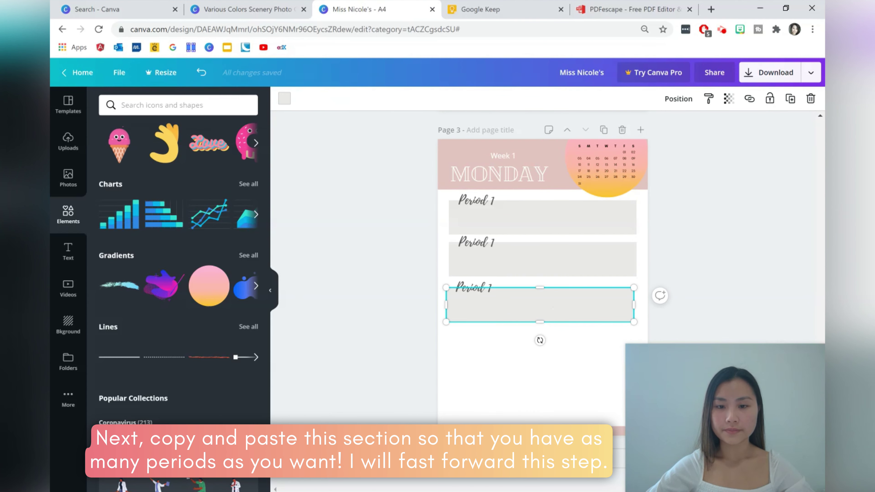
pyautogui.keyDown('shift'); pyautogui.click(485, 288); pyautogui.keyUp('shift')
pyautogui.moveTo(523, 310); pyautogui.dragTo(519, 310)
pyautogui.click(512, 346)
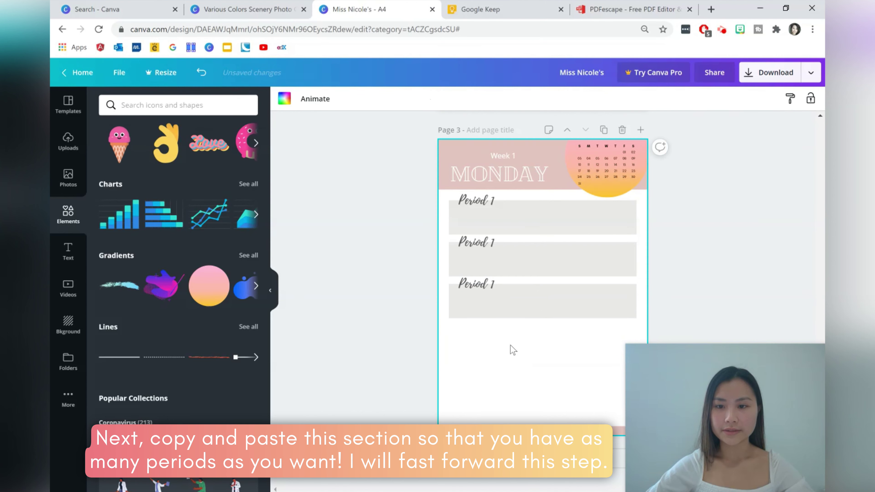
# Copy a Period row with its label into a fourth position down the page
pyautogui.click(543, 220)
pyautogui.keyDown('shift'); pyautogui.click(475, 200); pyautogui.keyUp('shift')
pyautogui.hotkey('ctrl', 'c')
pyautogui.hotkey('ctrl', 'v')
pyautogui.moveTo(542, 221); pyautogui.dragTo(533, 344)
pyautogui.click(528, 371)
# Add a fifth Period row below the others and nudge it into line
pyautogui.click(533, 347)
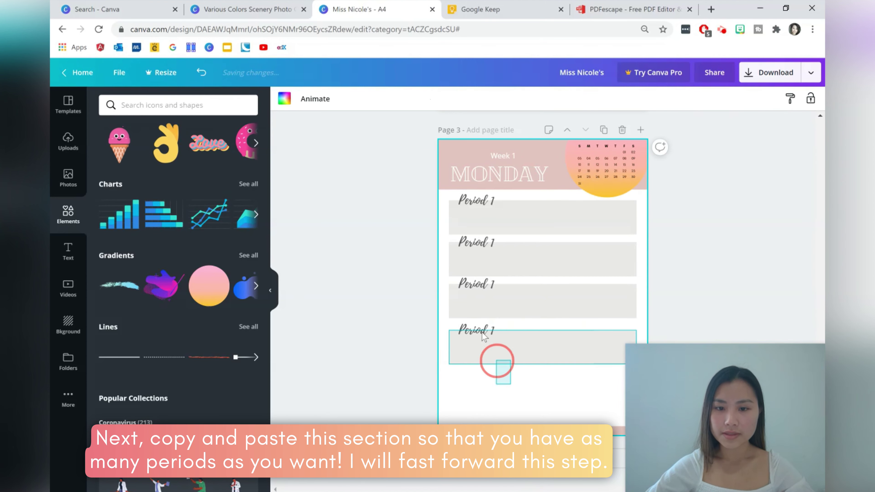
pyautogui.hotkey('ctrl', 'c')
pyautogui.press('Escape')
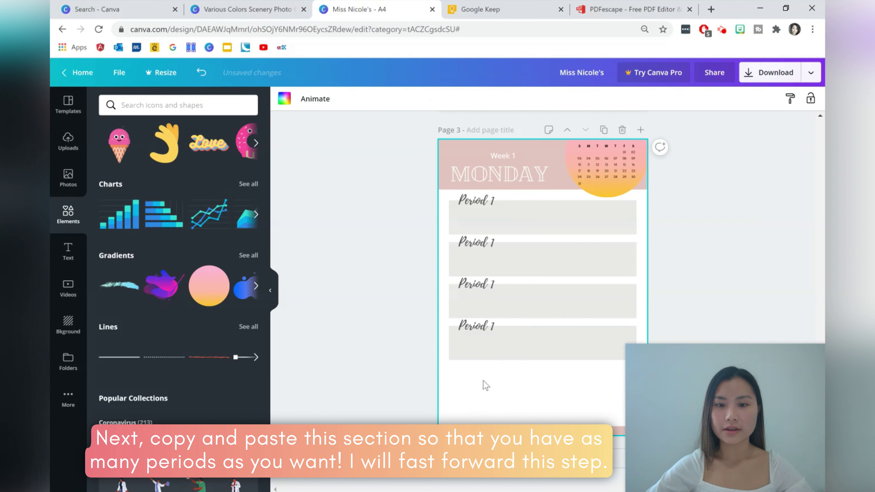
pyautogui.hotkey('ctrl', 'v')
pyautogui.moveTo(533, 220); pyautogui.dragTo(527, 394)
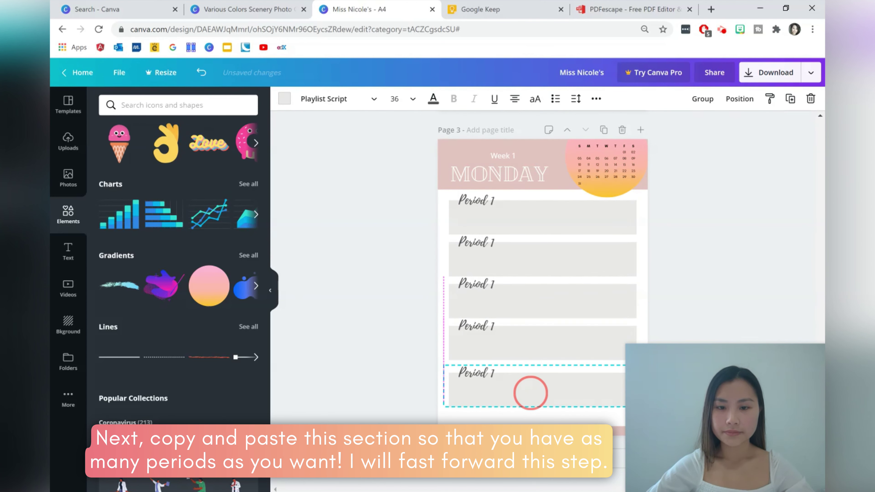
pyautogui.click(414, 375)
pyautogui.moveTo(474, 375); pyautogui.dragTo(474, 371)
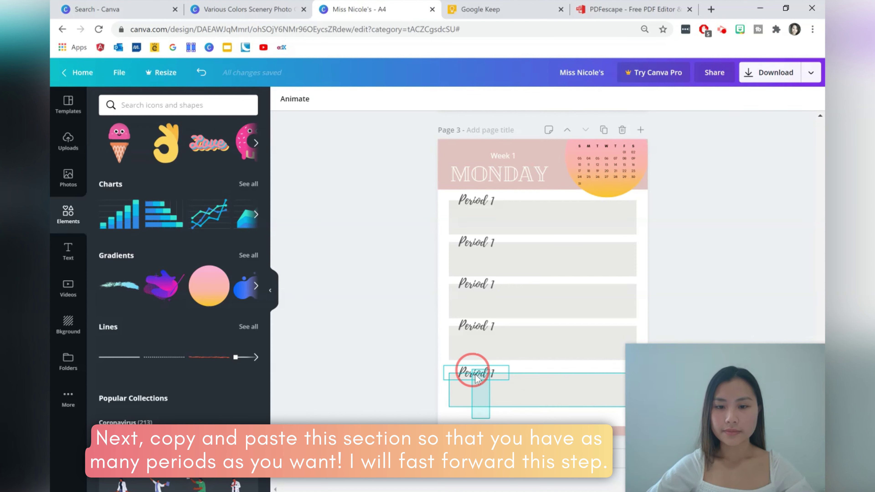
# Select all five Period rows and shift them slightly down the page together
pyautogui.click(517, 417)
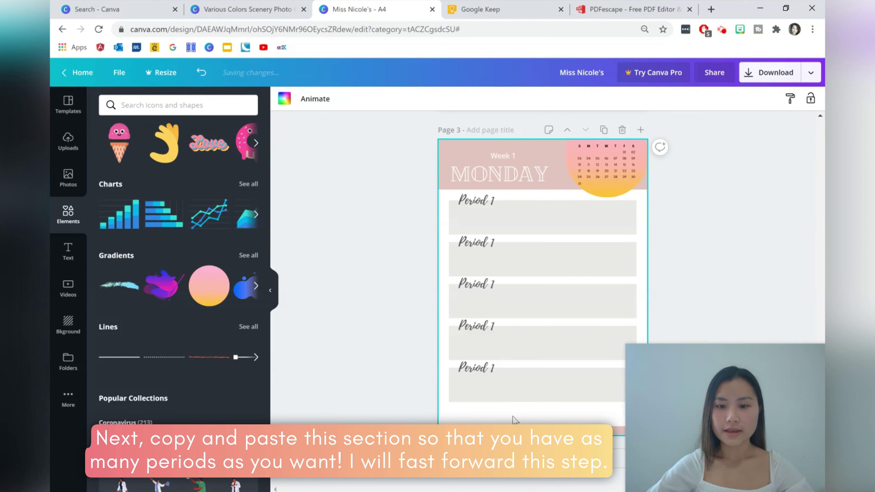
pyautogui.moveTo(511, 417); pyautogui.dragTo(503, 381)
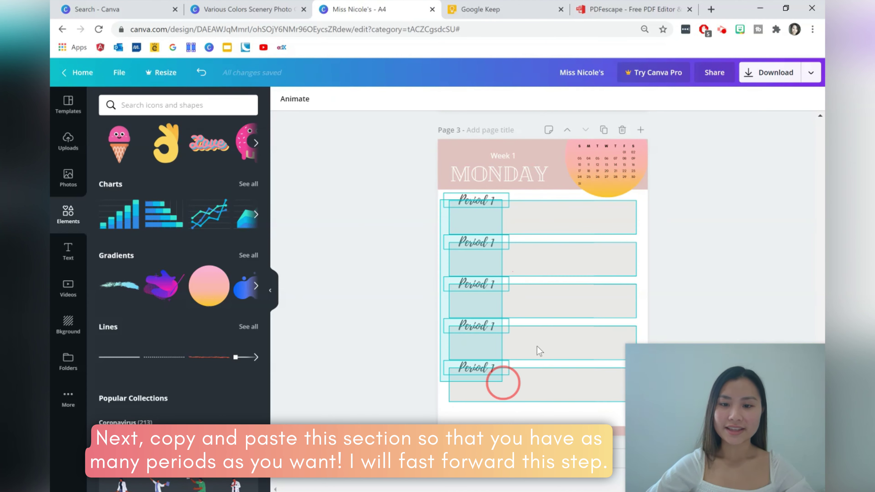
pyautogui.moveTo(536, 346); pyautogui.dragTo(537, 352)
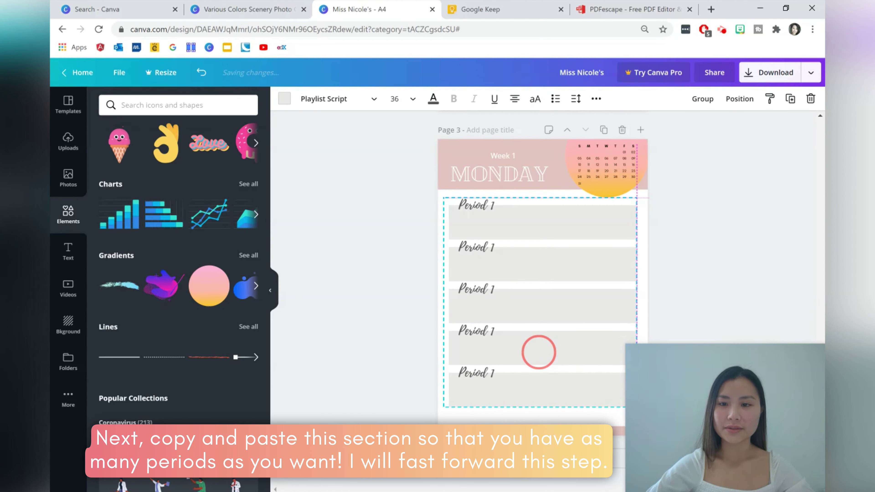
pyautogui.moveTo(538, 352); pyautogui.dragTo(538, 360)
pyautogui.click(716, 270)
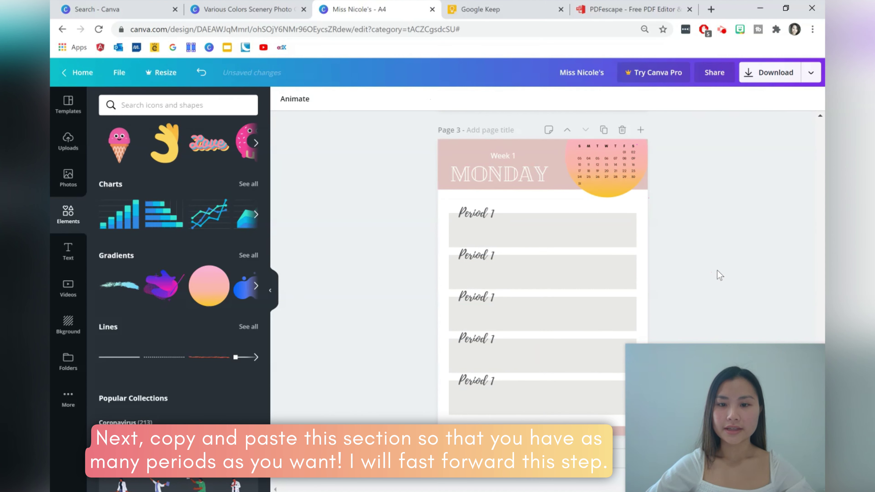
pyautogui.hotkey('ctrl', 'z')
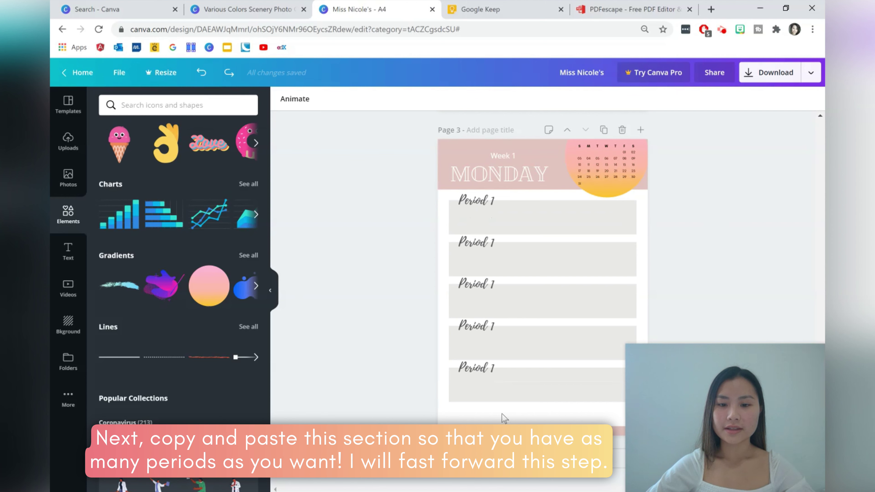
pyautogui.moveTo(503, 416); pyautogui.dragTo(452, 201)
pyautogui.moveTo(529, 233); pyautogui.dragTo(529, 233)
pyautogui.press('Escape')
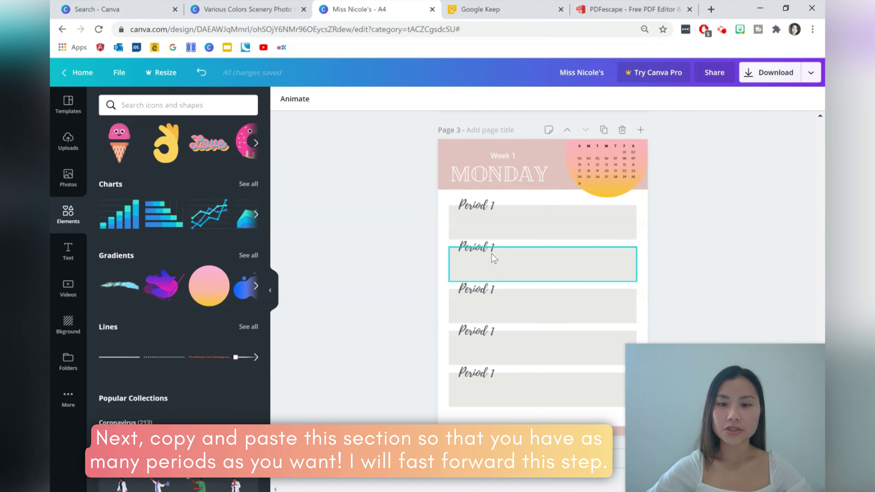
# Relabel the second and third rows as Period 2 and Period 3
pyautogui.doubleClick(491, 248)
pyautogui.write('Period 2')
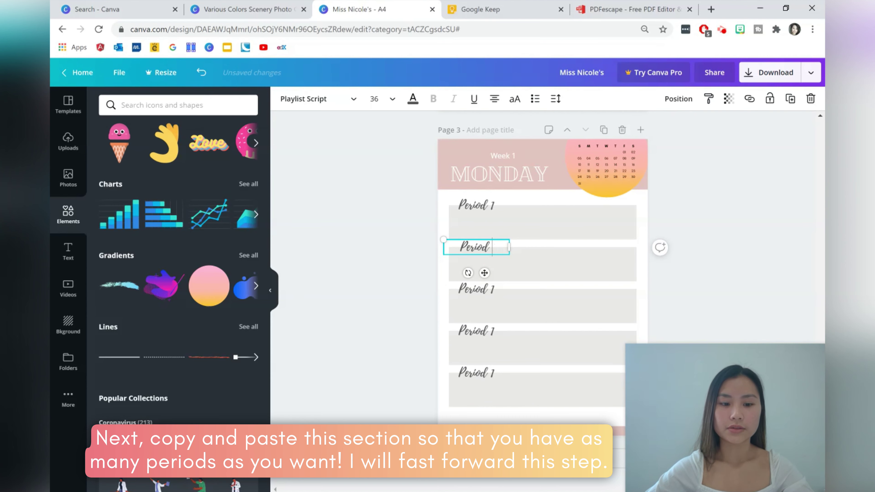
pyautogui.click(489, 287)
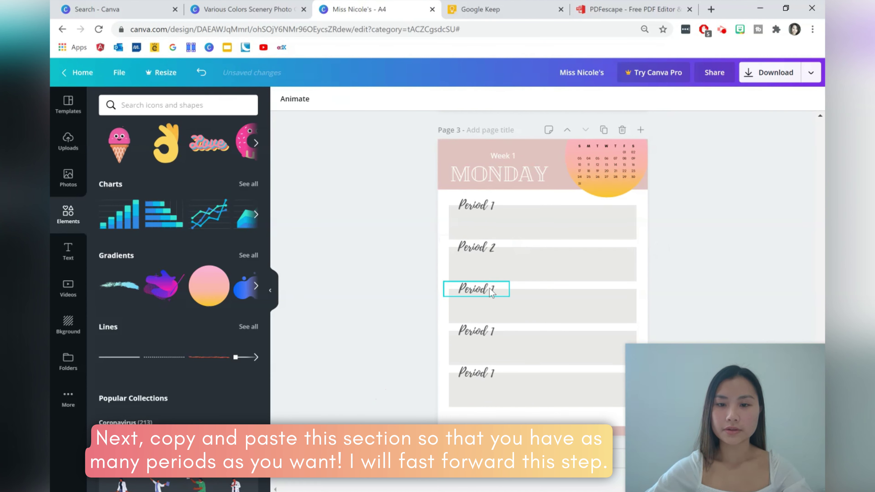
pyautogui.click(492, 289)
pyautogui.press('BackSpace')
pyautogui.write('3')
pyautogui.click(493, 331)
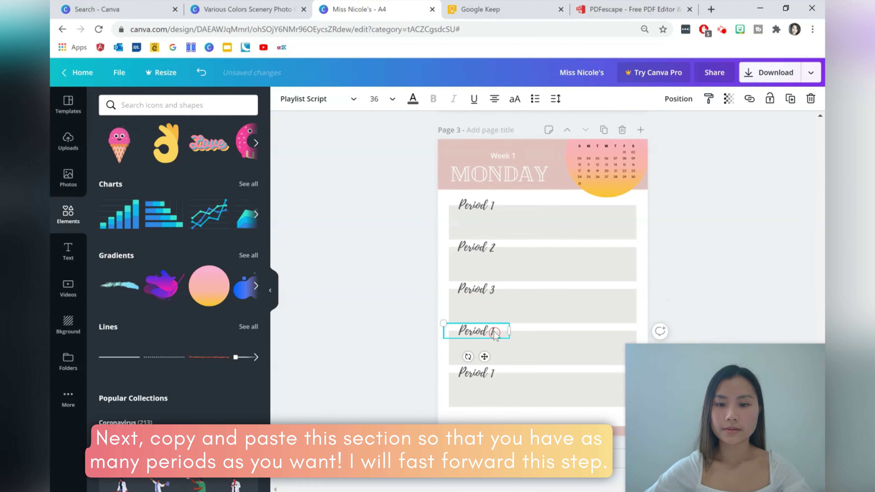
# Relabel the last two rows Period 4 and Period 5, then duplicate the page as Page 4
pyautogui.click(493, 330)
pyautogui.press('BackSpace')
pyautogui.write('4')
pyautogui.click(493, 373)
pyautogui.click(494, 372)
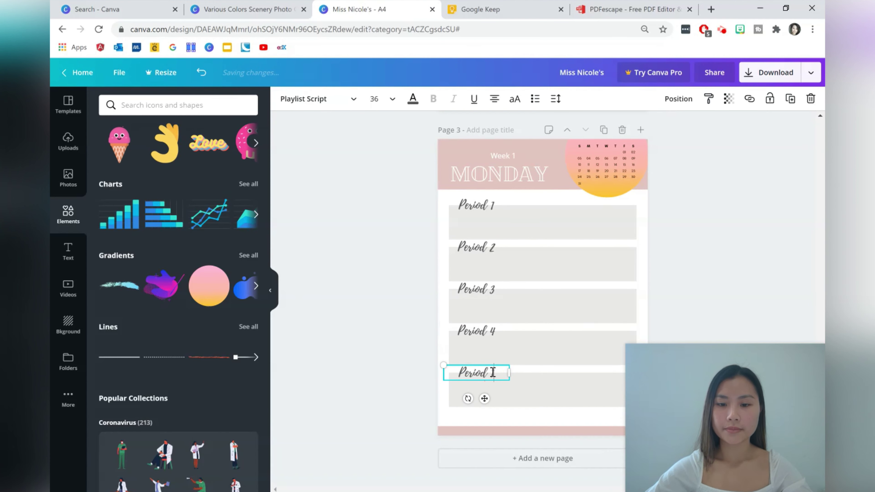
pyautogui.press('BackSpace')
pyautogui.write('5')
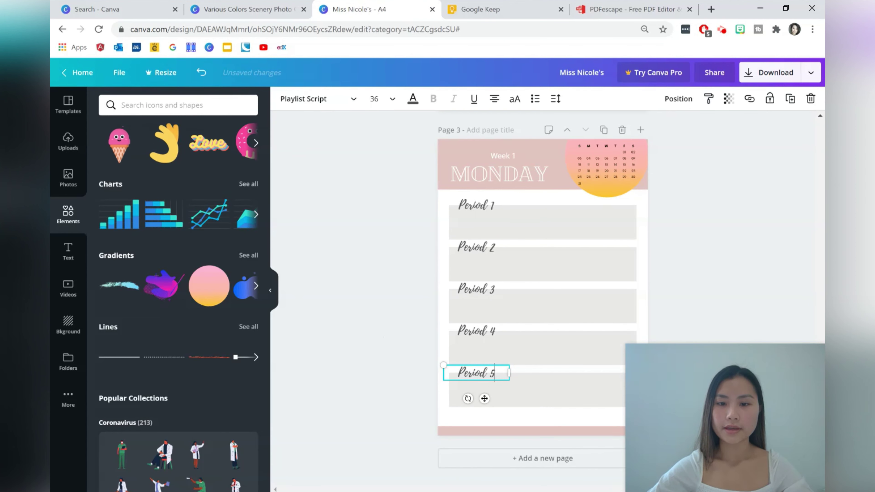
pyautogui.click(731, 290)
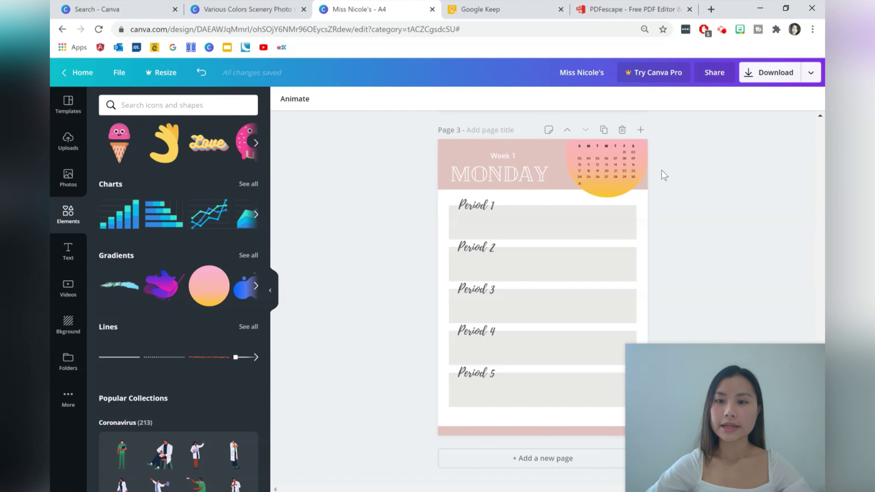
pyautogui.click(604, 130)
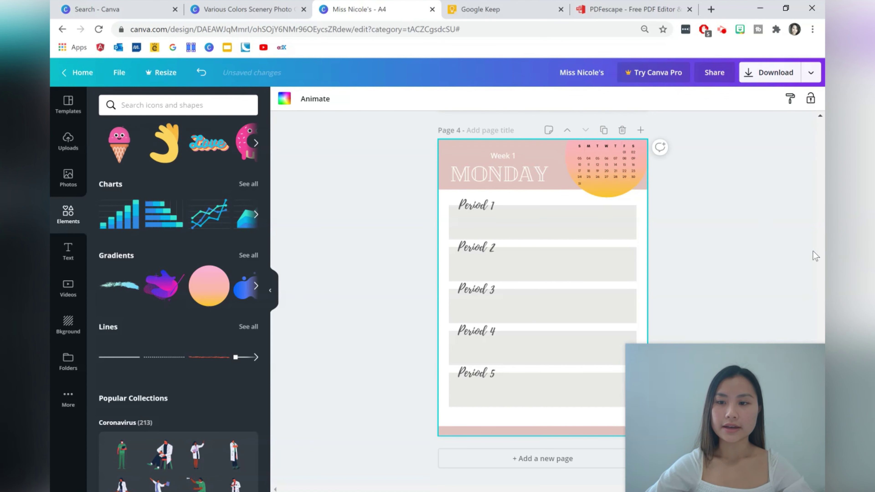
# On Page 4, change the MONDAY heading to 'WEEK 1'
pyautogui.scroll(8, 741, 264)
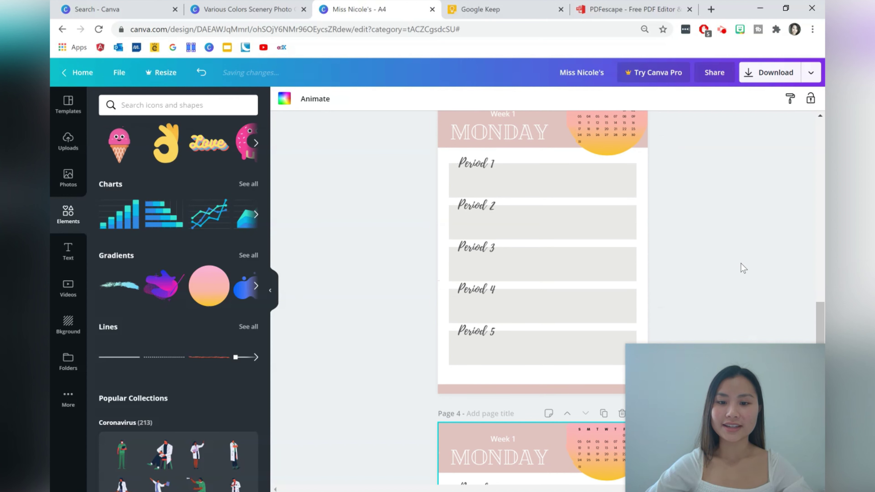
pyautogui.scroll(-3, 742, 264)
pyautogui.scroll(-5, 742, 264)
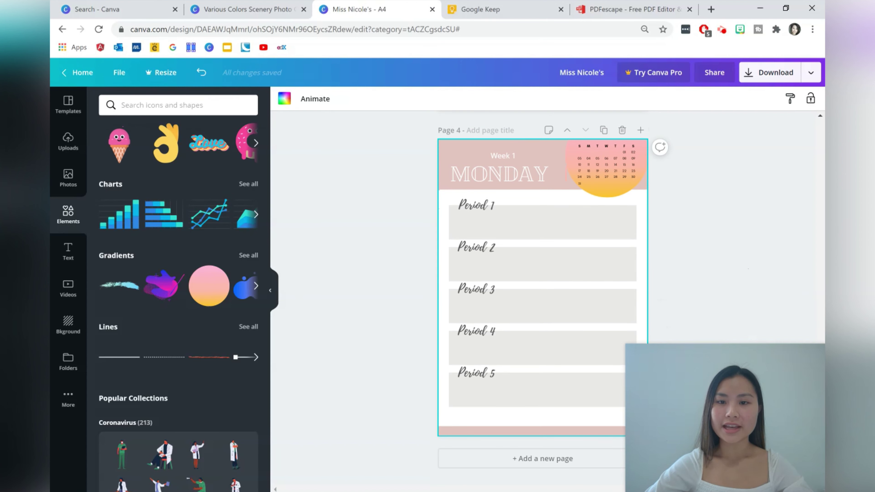
pyautogui.click(526, 175)
pyautogui.click(523, 177)
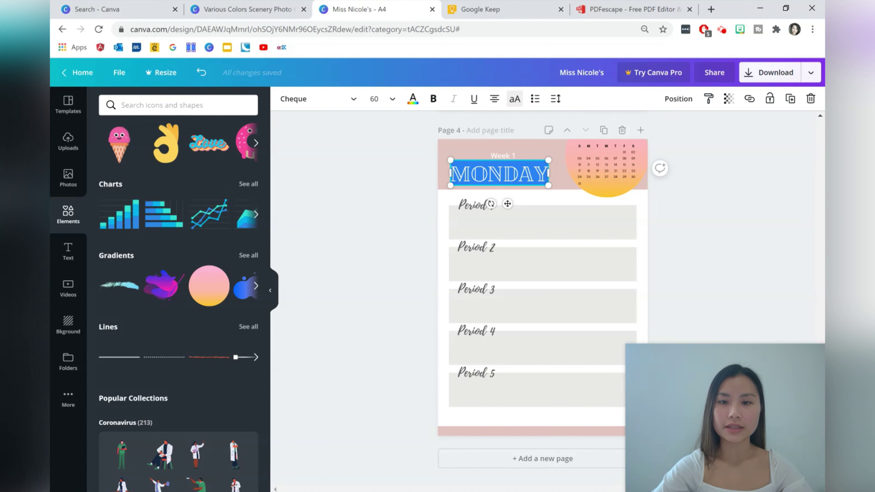
pyautogui.write('WEEK 1')
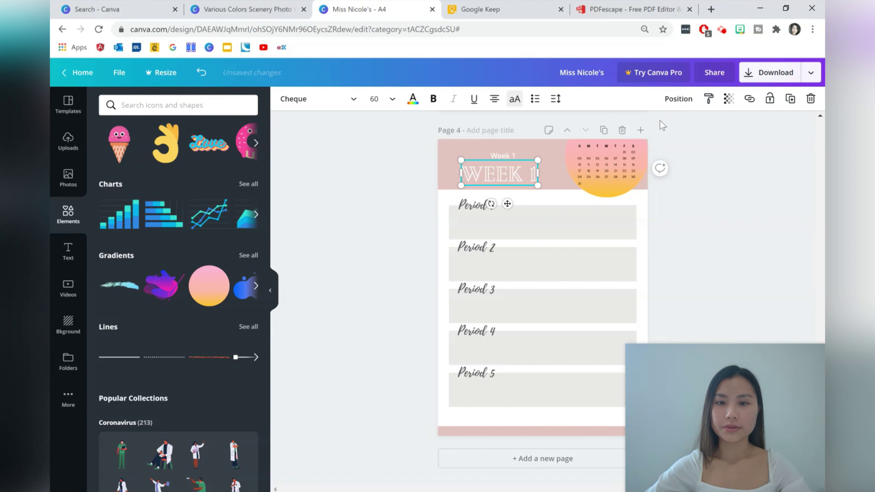
# Change the small Week 1 subtitle above the heading to 'Term 2'
pyautogui.click(503, 155)
pyautogui.click(503, 156)
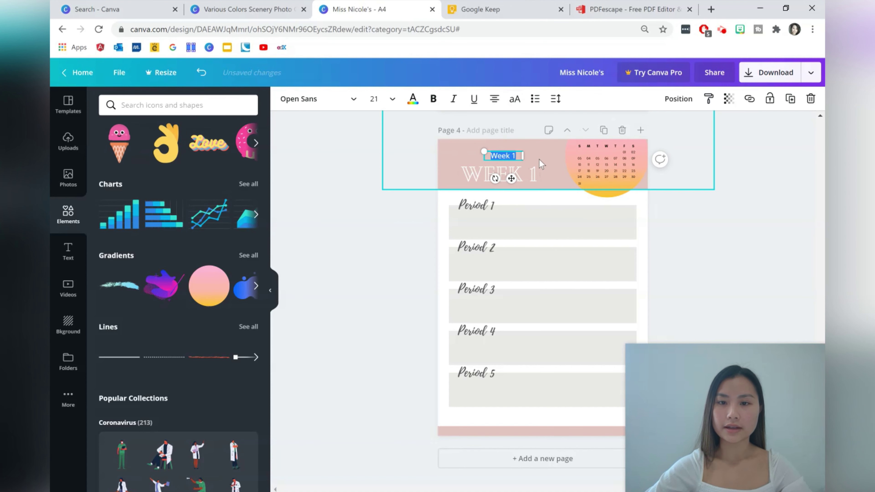
pyautogui.write('Term 2')
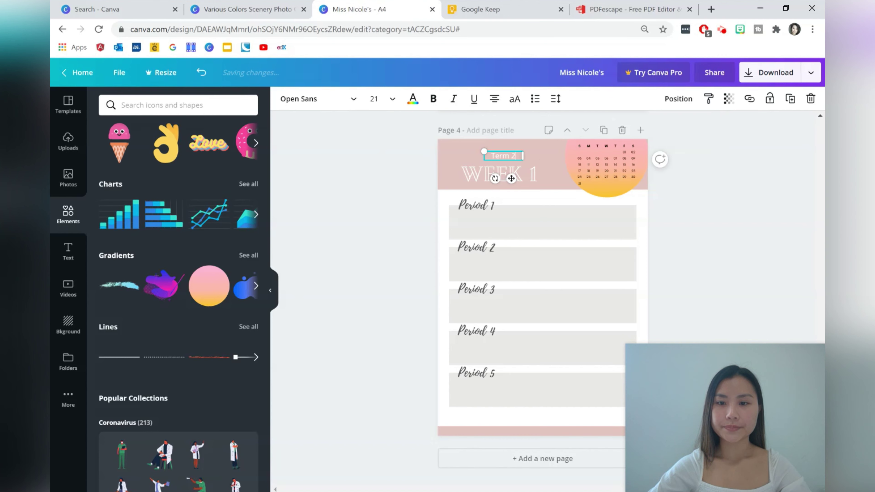
pyautogui.click(409, 238)
pyautogui.moveTo(544, 295); pyautogui.dragTo(488, 289)
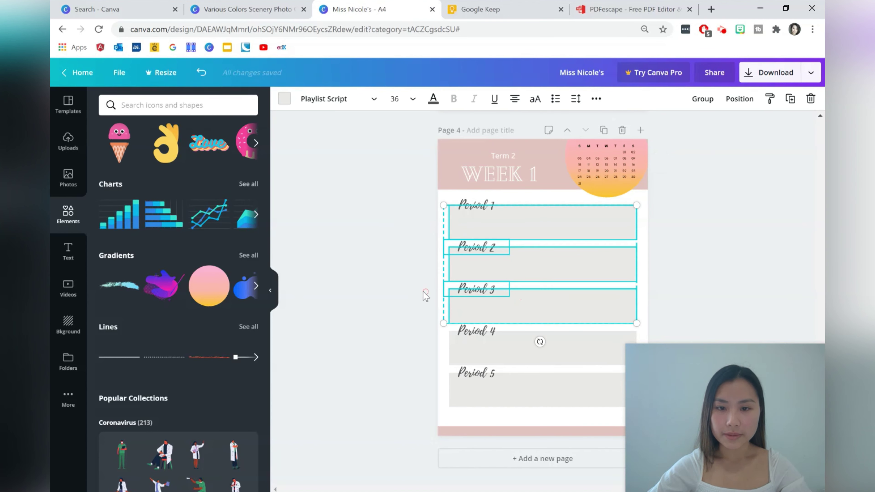
# Replace the Period 1 label with a size-48 'M' beside the first row
pyautogui.moveTo(422, 254); pyautogui.dragTo(526, 377)
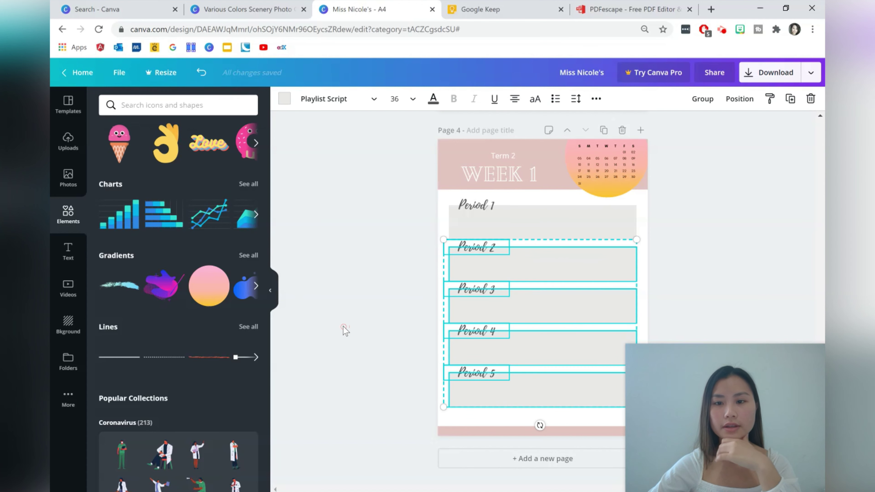
pyautogui.click(354, 293)
pyautogui.click(498, 206)
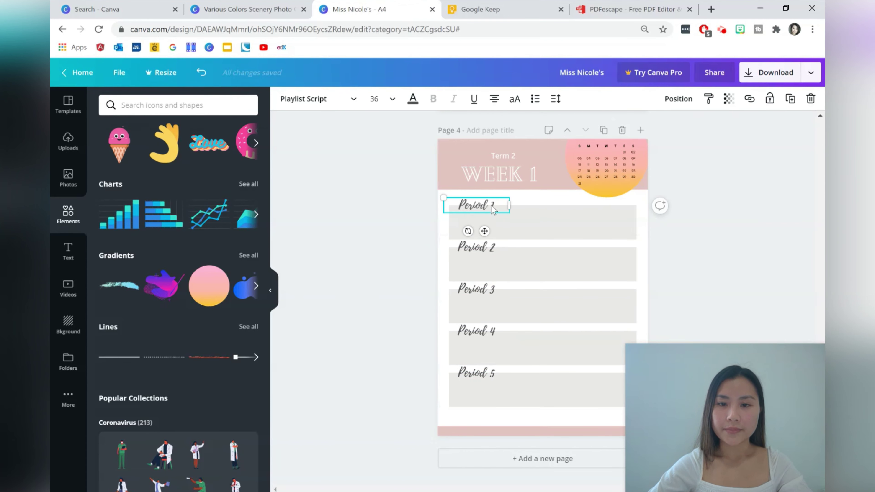
pyautogui.doubleClick(492, 206)
pyautogui.tripleClick(501, 204)
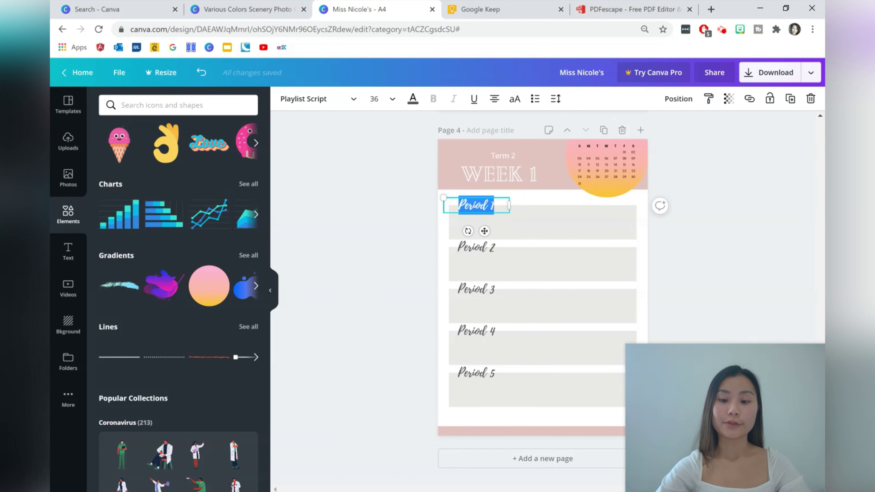
pyautogui.write('M')
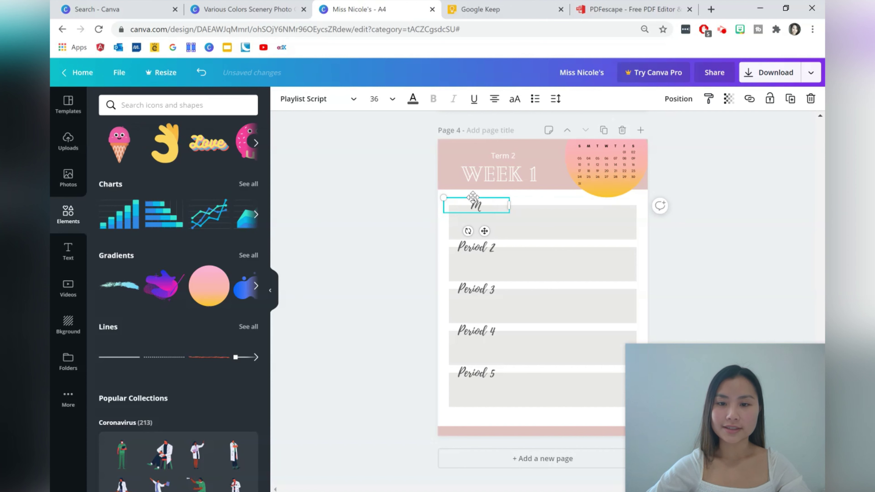
pyautogui.moveTo(511, 204); pyautogui.dragTo(469, 205)
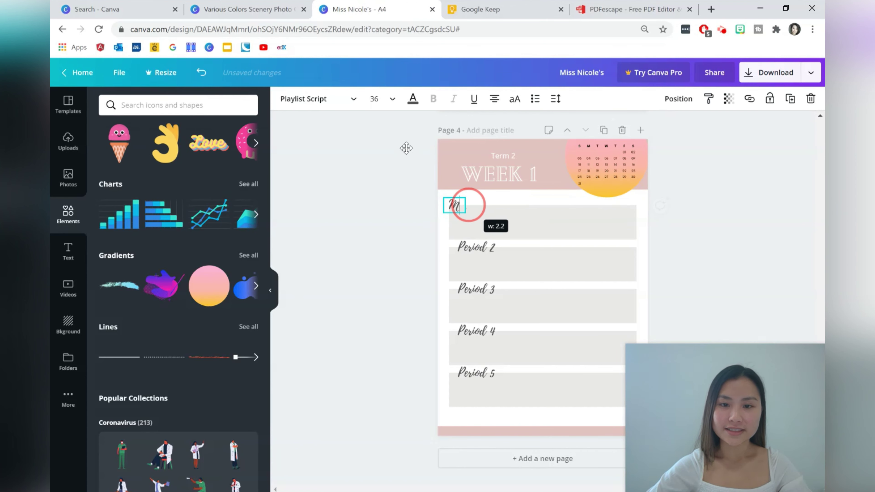
pyautogui.click(393, 101)
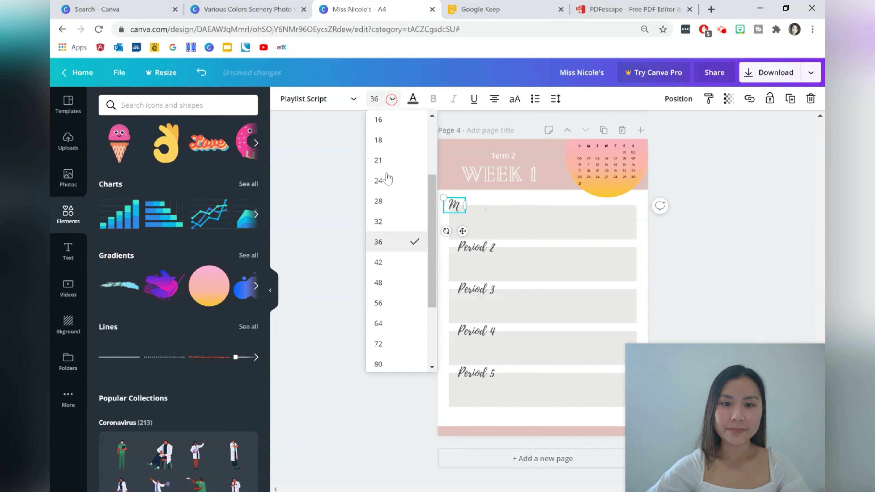
pyautogui.click(390, 284)
pyautogui.moveTo(462, 236); pyautogui.dragTo(449, 252)
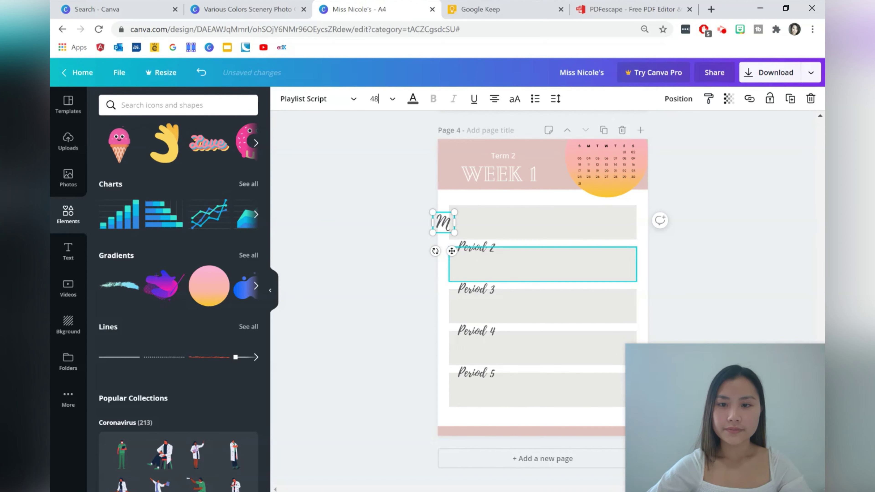
pyautogui.click(415, 276)
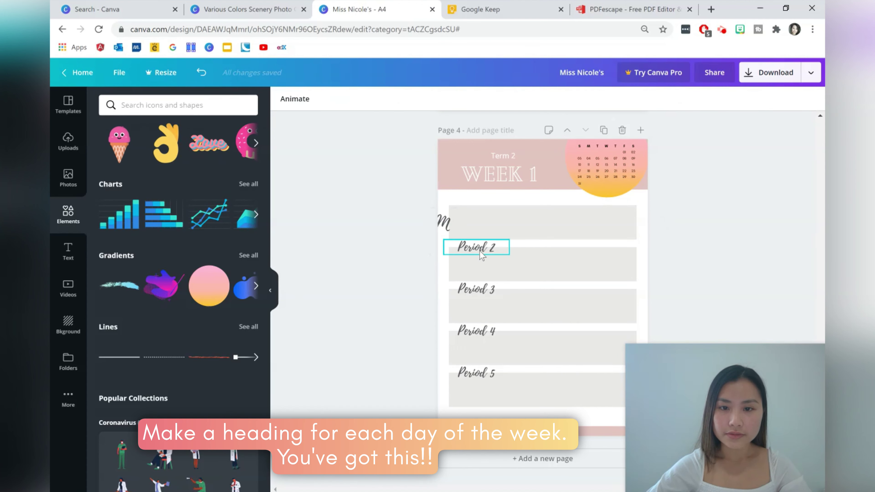
# Delete the leftover Period 2–5 labels
pyautogui.click(445, 224)
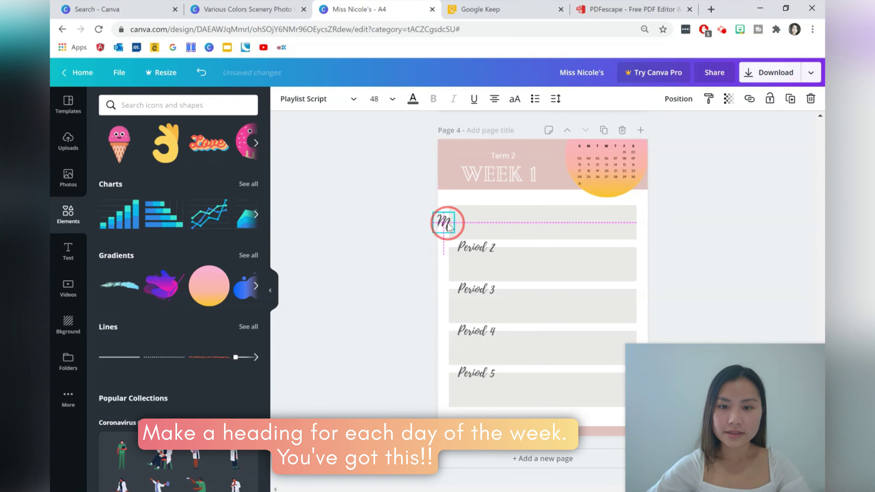
pyautogui.click(475, 249)
pyautogui.press('Delete')
pyautogui.click(486, 339)
pyautogui.press('Delete')
pyautogui.click(476, 289)
pyautogui.press('Delete')
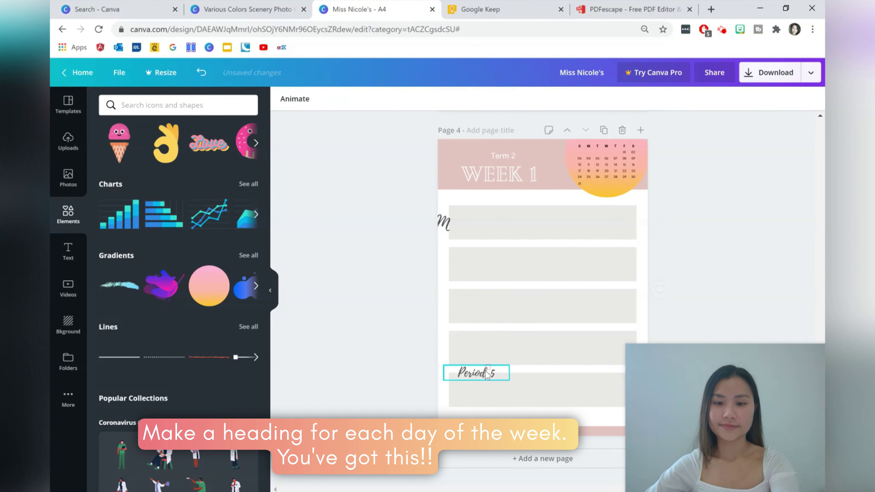
pyautogui.click(475, 372)
pyautogui.press('Delete')
# Copy the M into a 'T' beside the second row and a 'W' beside the third
pyautogui.moveTo(448, 224)
pyautogui.mouseDown()
pyautogui.moveTo(451, 298)
pyautogui.moveTo(449, 222)
pyautogui.mouseUp()
pyautogui.doubleClick(446, 271)
pyautogui.write('T')
pyautogui.click(441, 316)
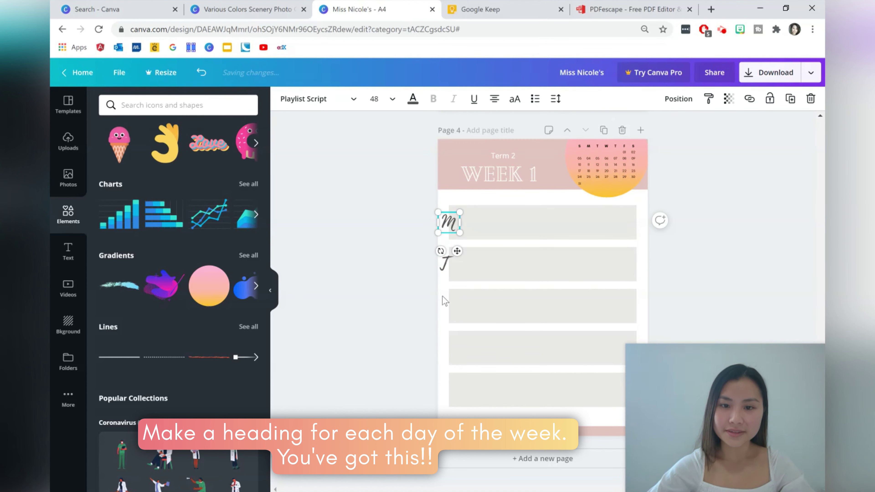
pyautogui.click(442, 296)
pyautogui.click(447, 266)
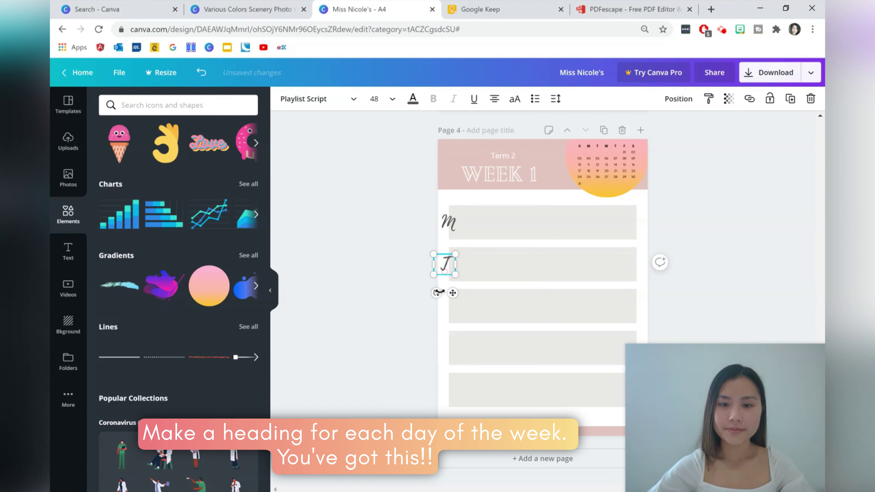
pyautogui.doubleClick(446, 222)
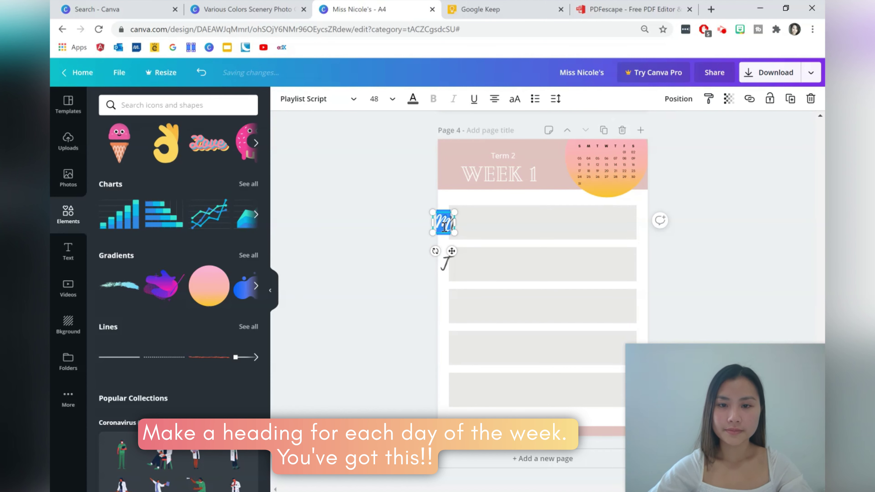
pyautogui.moveTo(451, 251); pyautogui.dragTo(452, 334)
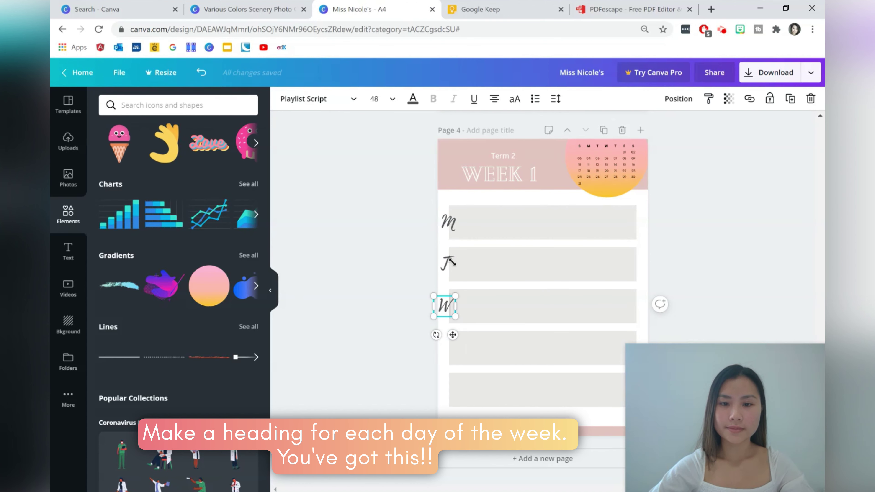
# Duplicate the letter to add 'T' beside the fourth row and 'F' beside the fifth
pyautogui.click(445, 264)
pyautogui.hotkey('ctrl', 'd')
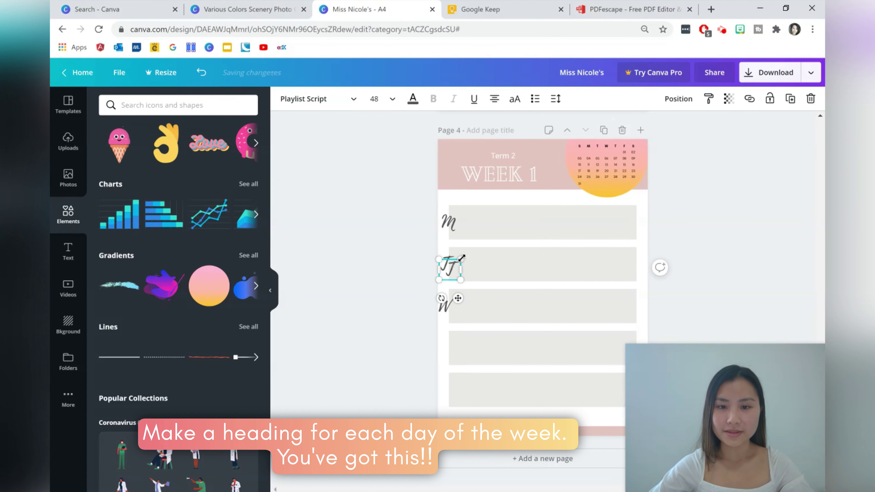
pyautogui.moveTo(458, 311); pyautogui.dragTo(447, 368)
pyautogui.moveTo(457, 309); pyautogui.dragTo(453, 376)
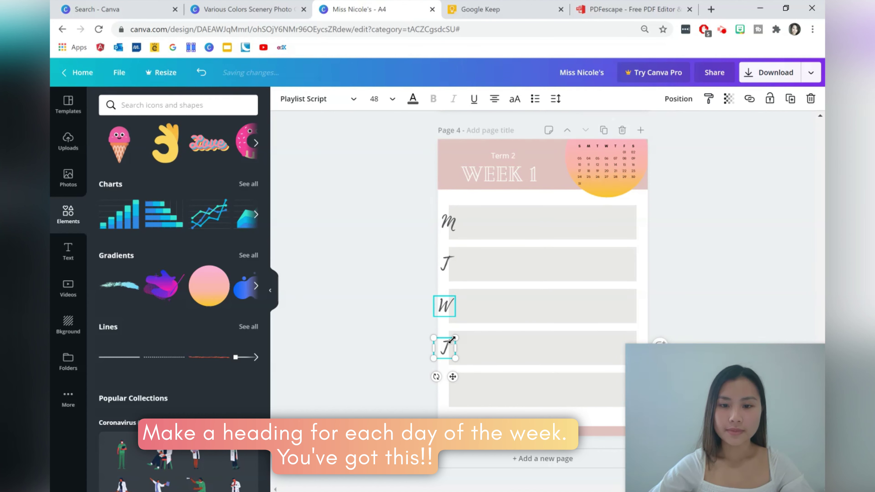
pyautogui.moveTo(454, 348); pyautogui.dragTo(459, 352)
pyautogui.doubleClick(454, 355)
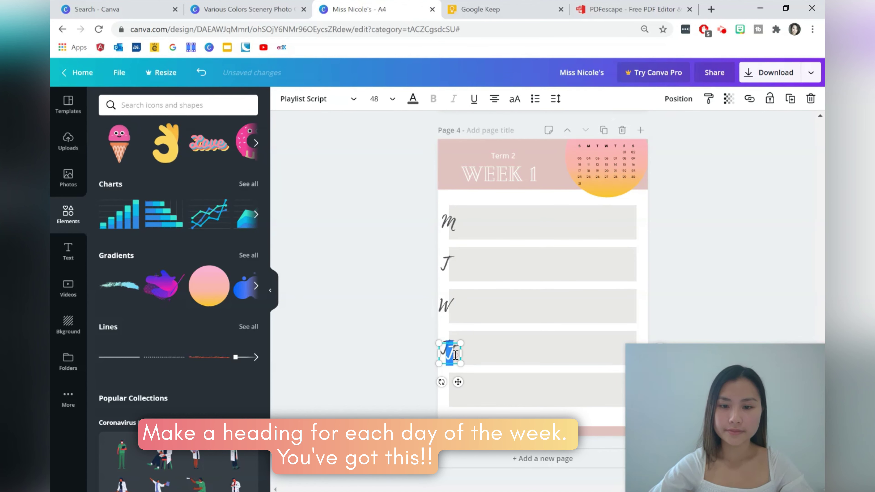
pyautogui.write('T')
pyautogui.moveTo(454, 415); pyautogui.dragTo(454, 415)
pyautogui.click(430, 399)
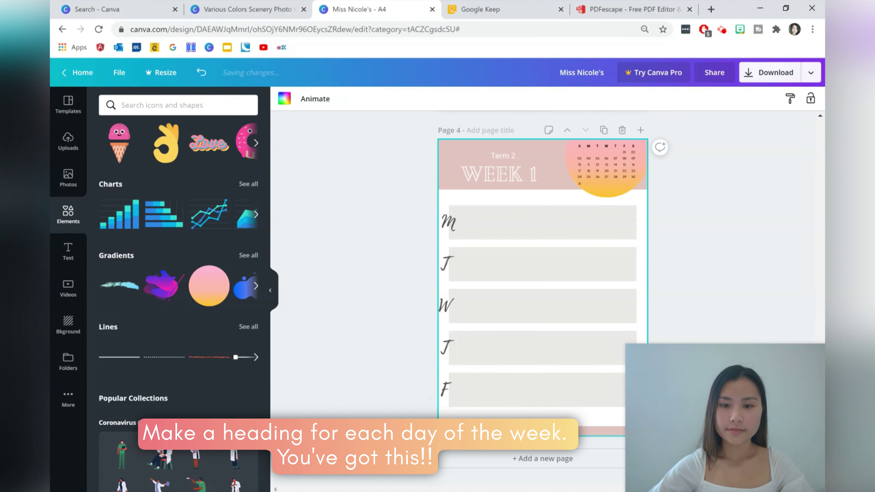
# Shift all day letters and row bars slightly right and realign the M
pyautogui.moveTo(509, 418); pyautogui.dragTo(429, 225)
pyautogui.moveTo(520, 223); pyautogui.dragTo(520, 223)
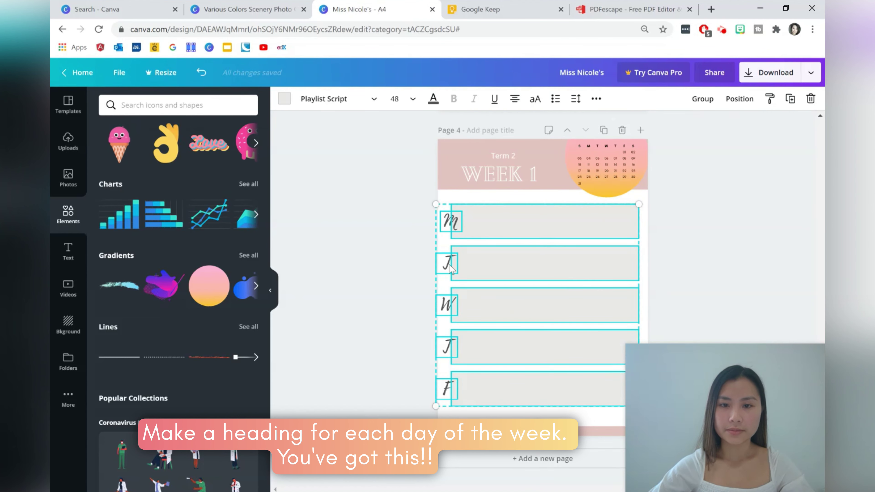
pyautogui.click(599, 189)
pyautogui.moveTo(454, 222); pyautogui.dragTo(454, 222)
pyautogui.click(511, 194)
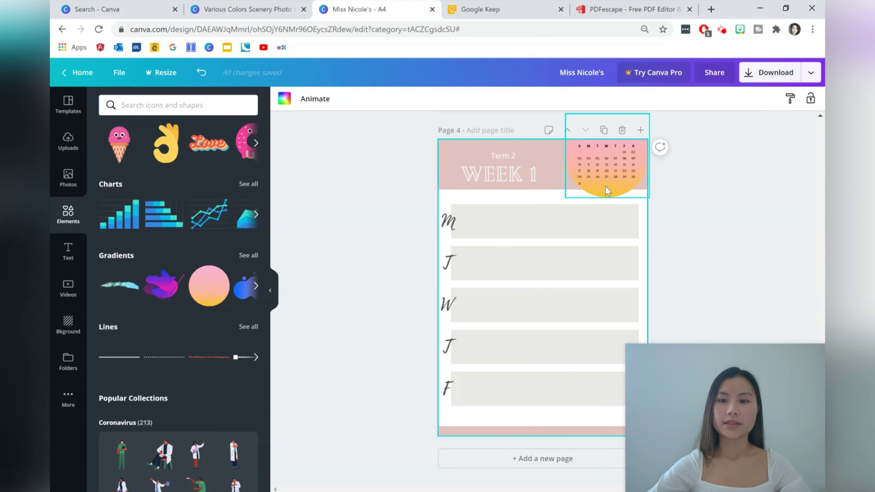
pyautogui.click(739, 29)
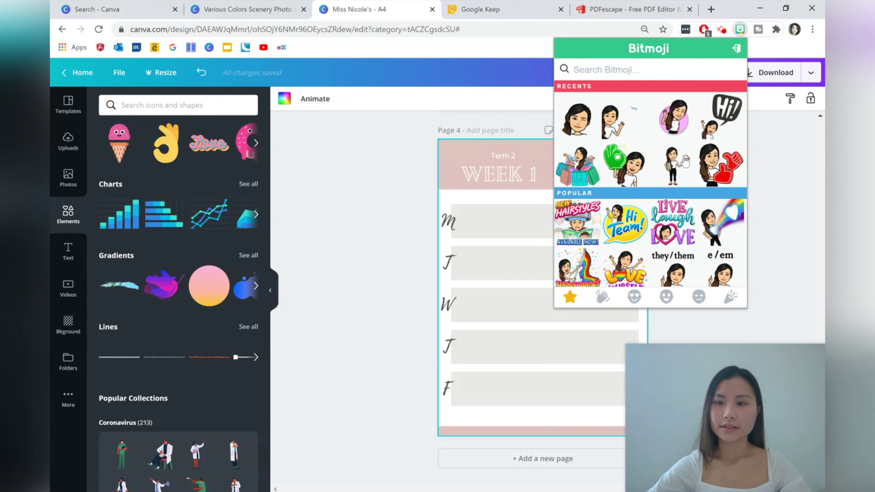
# Copy the reading-woman Bitmoji and paste it onto Page 4
pyautogui.rightClick(676, 165)
pyautogui.click(685, 197)
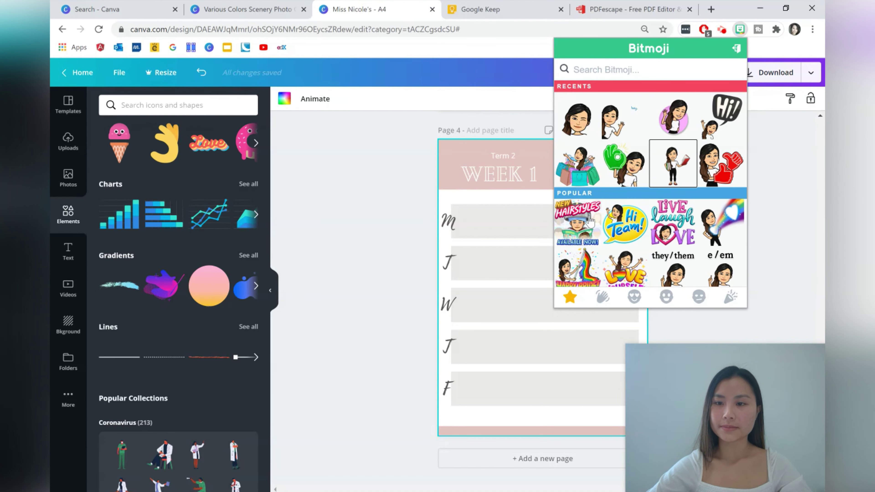
pyautogui.click(524, 188)
pyautogui.click(524, 187)
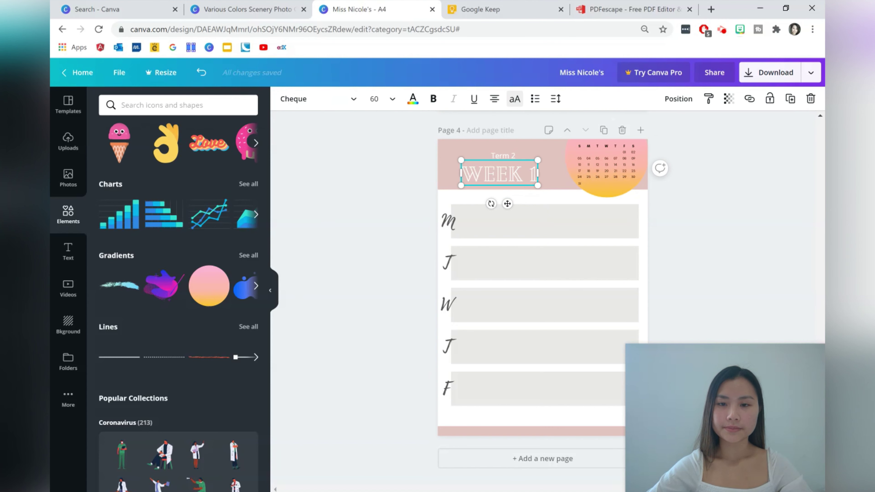
pyautogui.hotkey('ctrl', 'v')
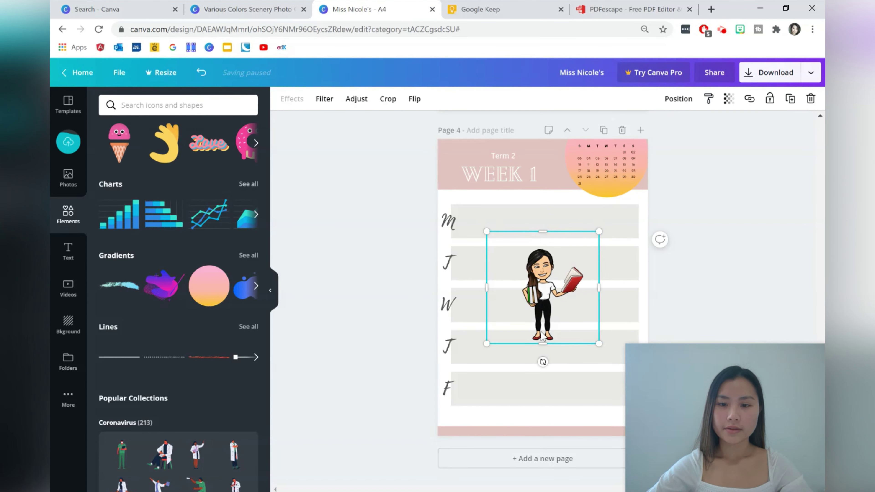
# Shrink the Bitmoji into the header beside WEEK 1 and add a solid line across the rows
pyautogui.moveTo(542, 343); pyautogui.dragTo(611, 292)
pyautogui.moveTo(600, 230); pyautogui.dragTo(547, 264)
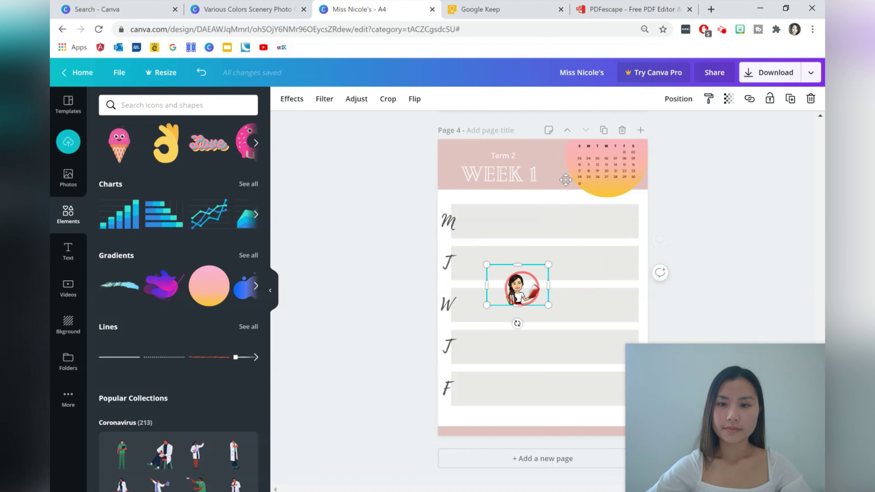
pyautogui.moveTo(523, 293); pyautogui.dragTo(567, 186)
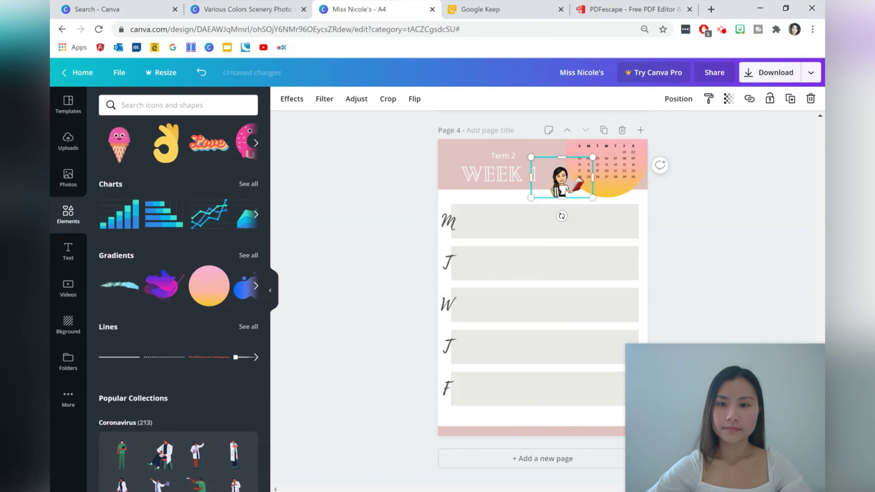
pyautogui.moveTo(559, 169); pyautogui.dragTo(555, 172)
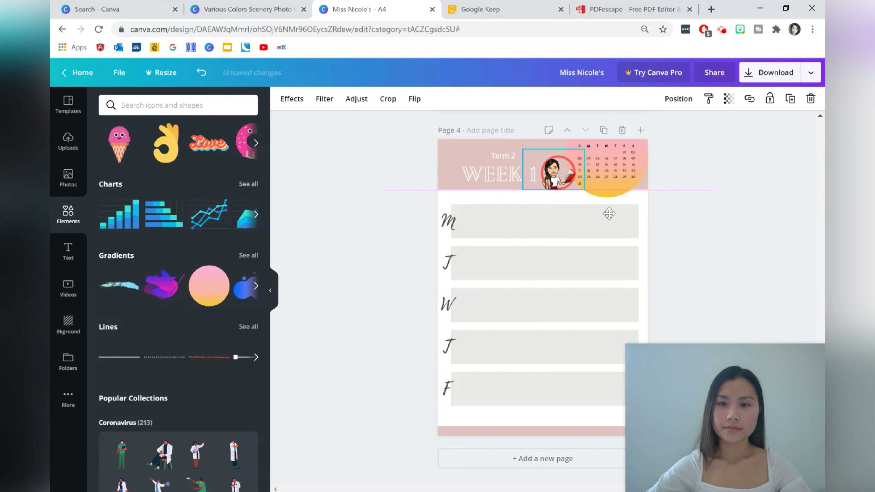
pyautogui.moveTo(612, 211); pyautogui.dragTo(611, 211)
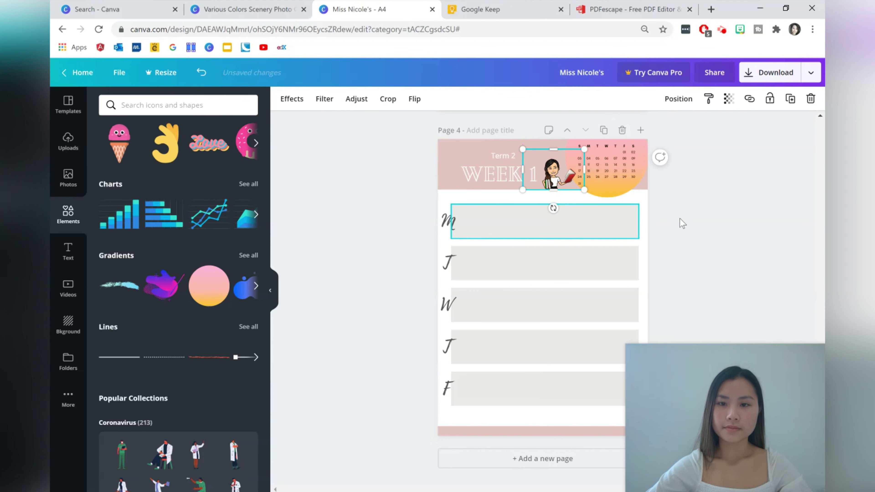
pyautogui.click(618, 220)
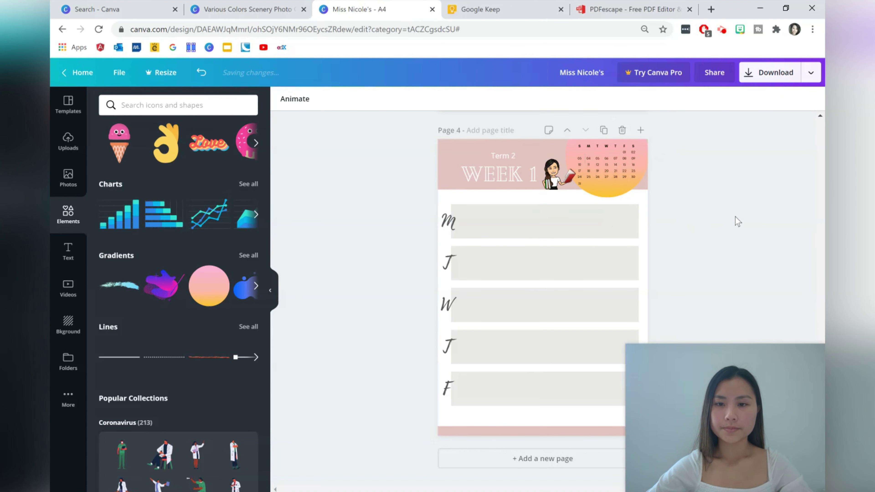
pyautogui.click(126, 356)
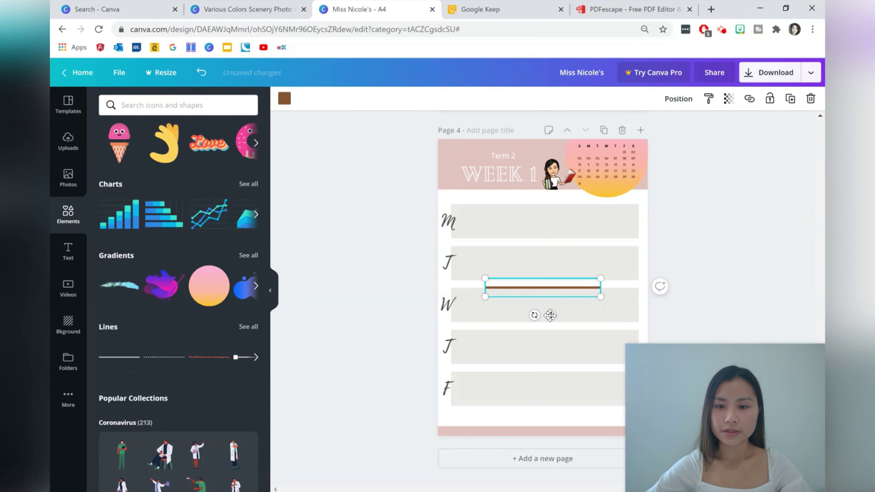
# Turn the brown line into a white vertical divider spanning all five day rows beside the day letters
pyautogui.moveTo(550, 314); pyautogui.dragTo(578, 258)
pyautogui.rightClick(580, 260)
pyautogui.click(586, 255)
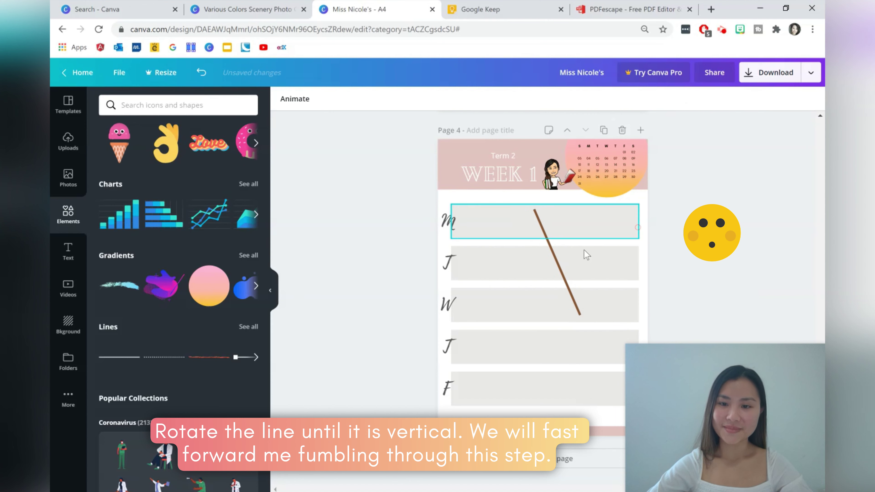
pyautogui.click(586, 257)
pyautogui.moveTo(585, 258)
pyautogui.mouseDown()
pyautogui.moveTo(573, 286)
pyautogui.moveTo(584, 271)
pyautogui.mouseUp()
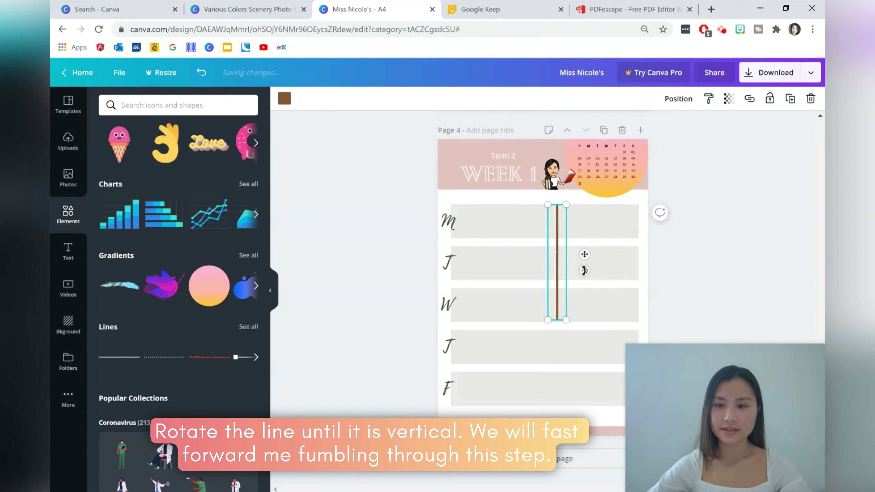
pyautogui.moveTo(557, 319); pyautogui.dragTo(556, 406)
pyautogui.moveTo(560, 207); pyautogui.dragTo(560, 197)
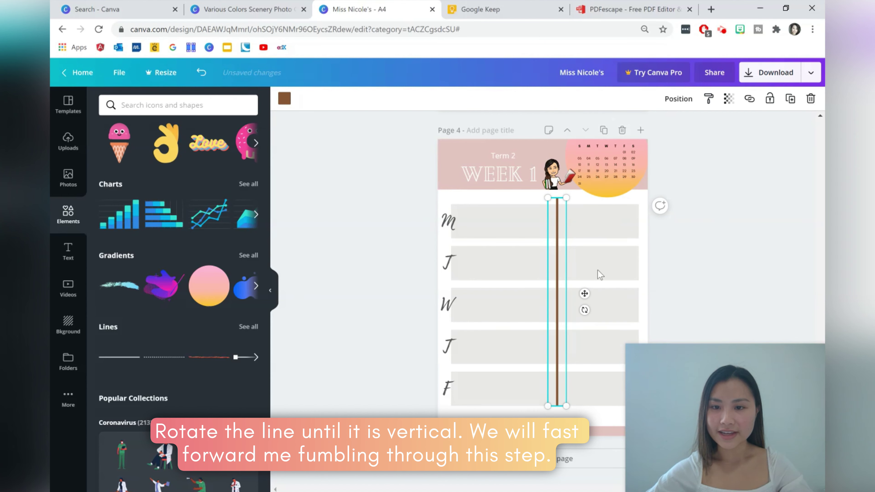
pyautogui.moveTo(556, 286); pyautogui.dragTo(484, 276)
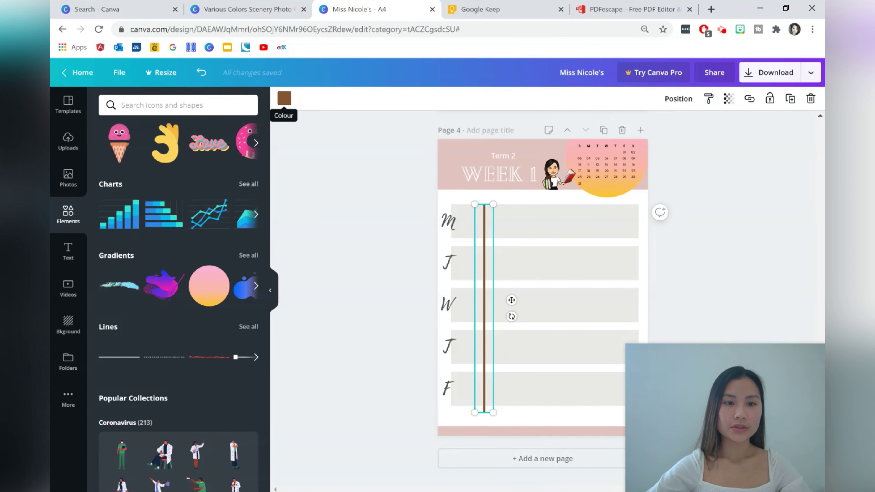
pyautogui.click(284, 98)
pyautogui.click(219, 255)
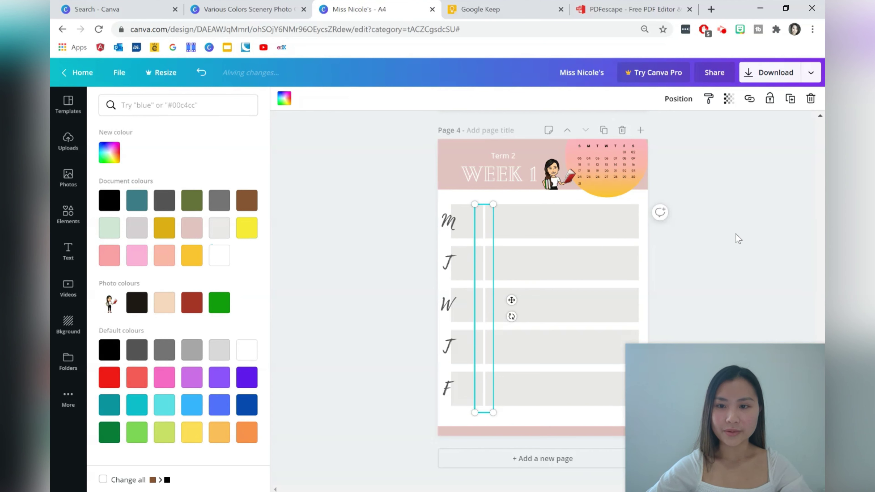
pyautogui.press('Escape')
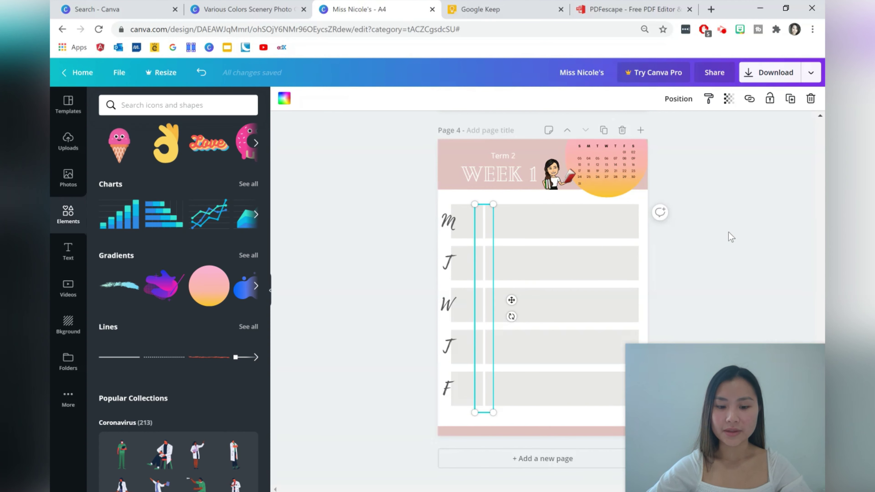
# Move the divider right and duplicate it twice with Ctrl+D, spacing the copies across the rows
pyautogui.click(520, 243)
pyautogui.click(490, 254)
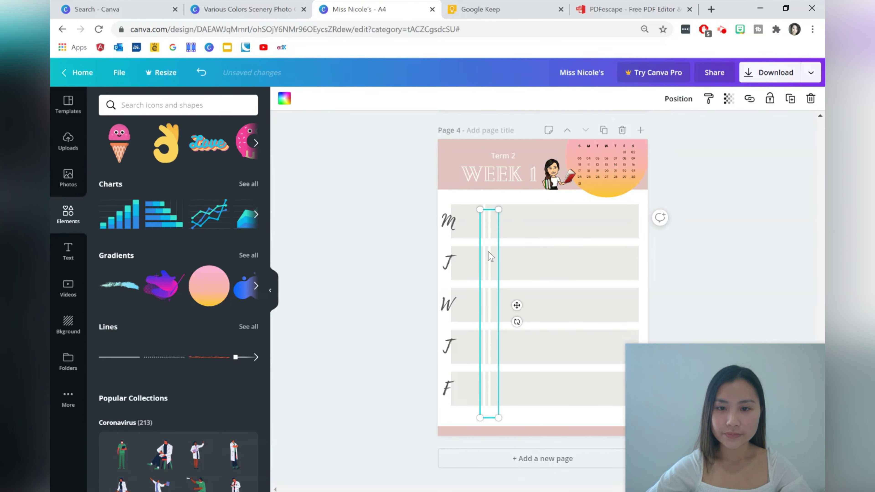
pyautogui.moveTo(487, 250); pyautogui.dragTo(519, 246)
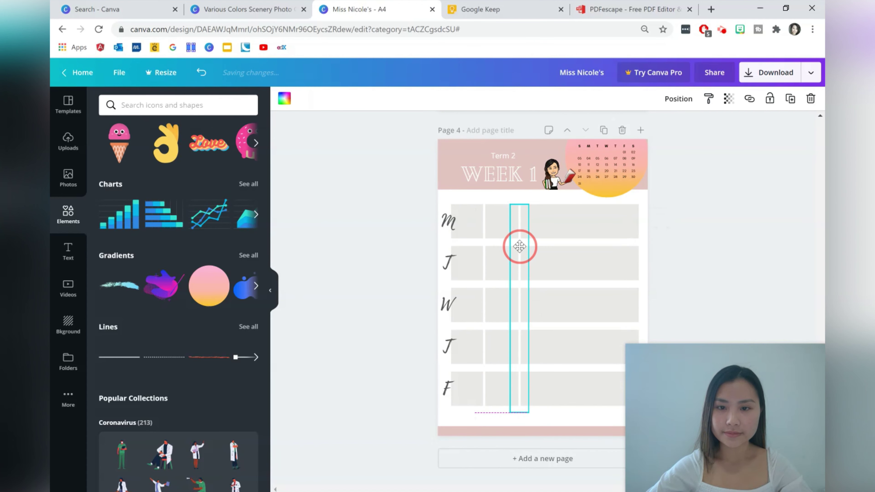
pyautogui.hotkey('ctrl', 'd')
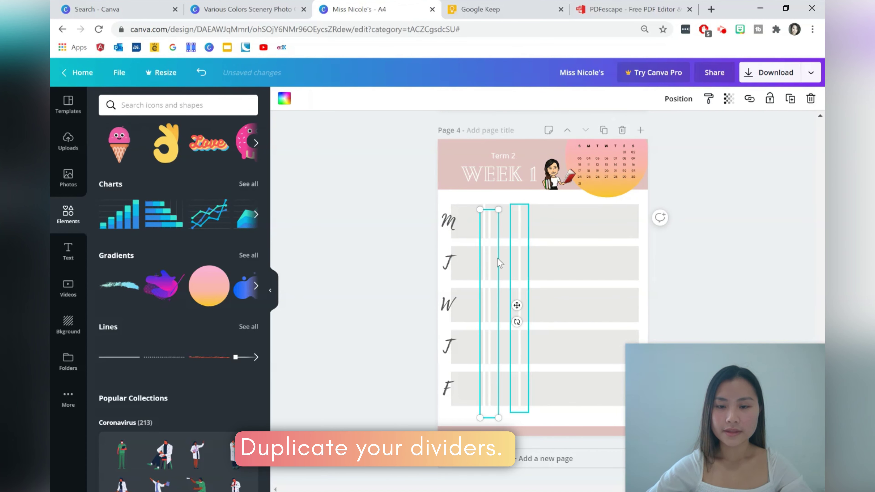
pyautogui.moveTo(490, 256); pyautogui.dragTo(556, 248)
pyautogui.hotkey('ctrl', 'd')
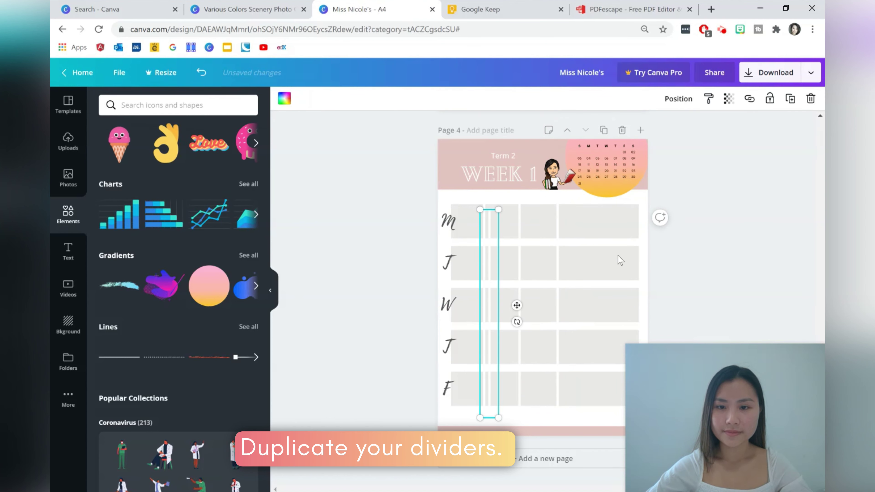
pyautogui.moveTo(486, 256); pyautogui.dragTo(603, 255)
pyautogui.click(687, 328)
# Nudge the dividers into alignment and undo the last divider change
pyautogui.click(601, 246)
pyautogui.click(660, 214)
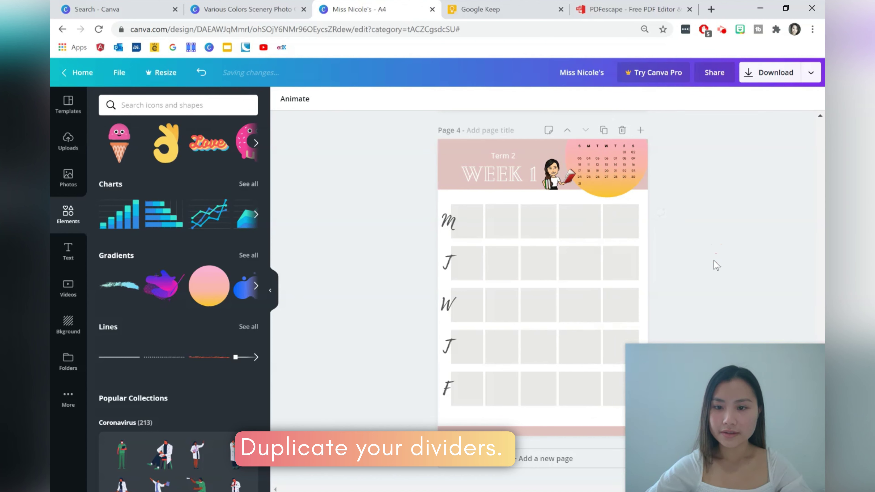
pyautogui.moveTo(552, 250); pyautogui.dragTo(558, 246)
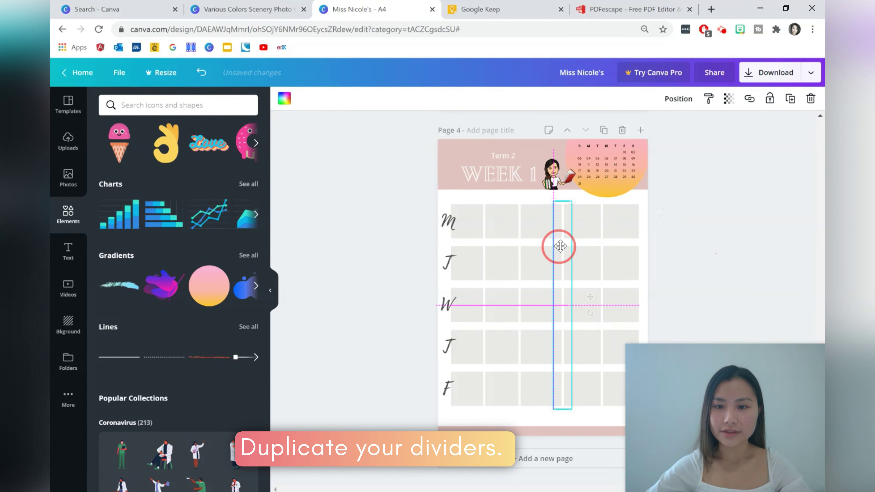
pyautogui.click(524, 242)
pyautogui.moveTo(520, 239); pyautogui.dragTo(523, 238)
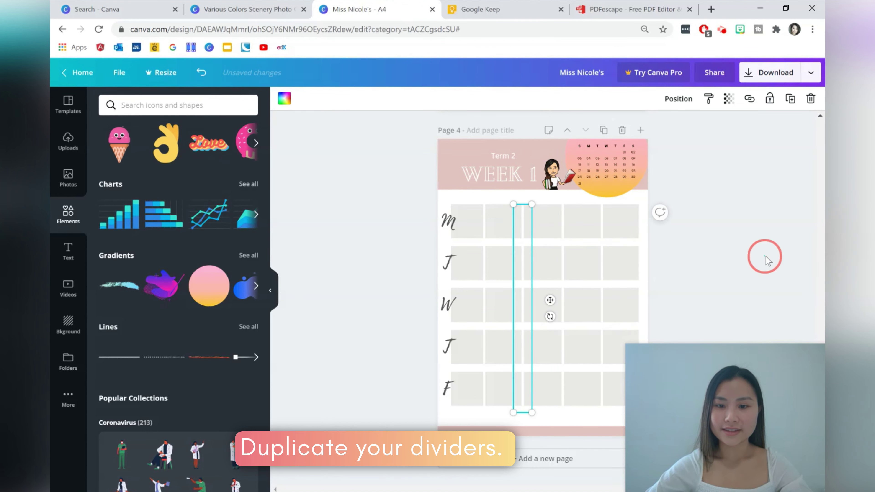
pyautogui.click(764, 259)
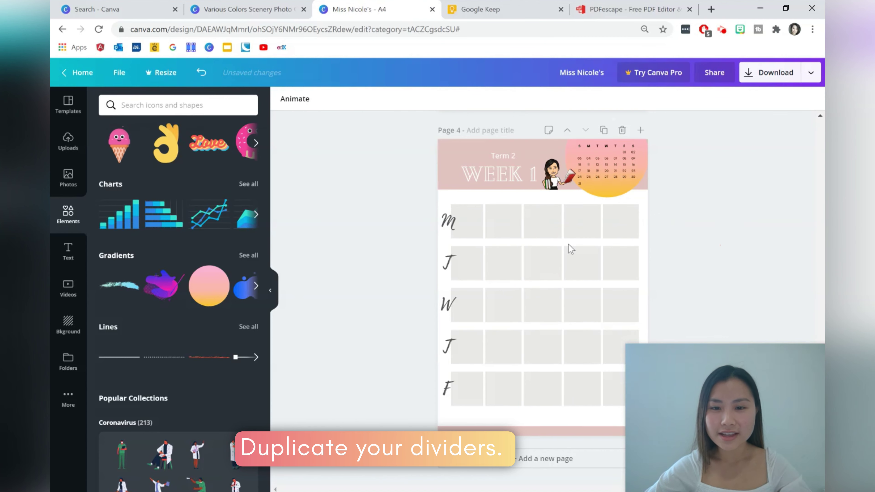
pyautogui.click(522, 241)
pyautogui.hotkey('ctrl', 'z')
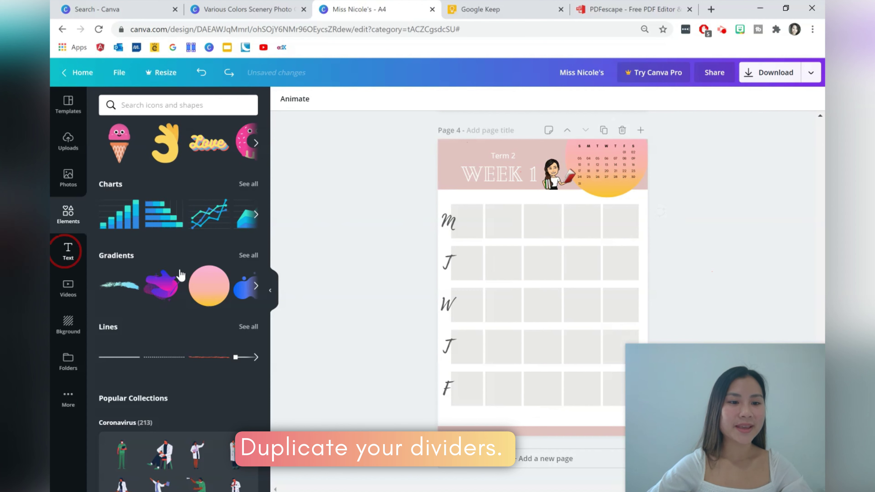
# Add a body text box reading 'Period 1' at size 14 above the first Monday box
pyautogui.click(67, 251)
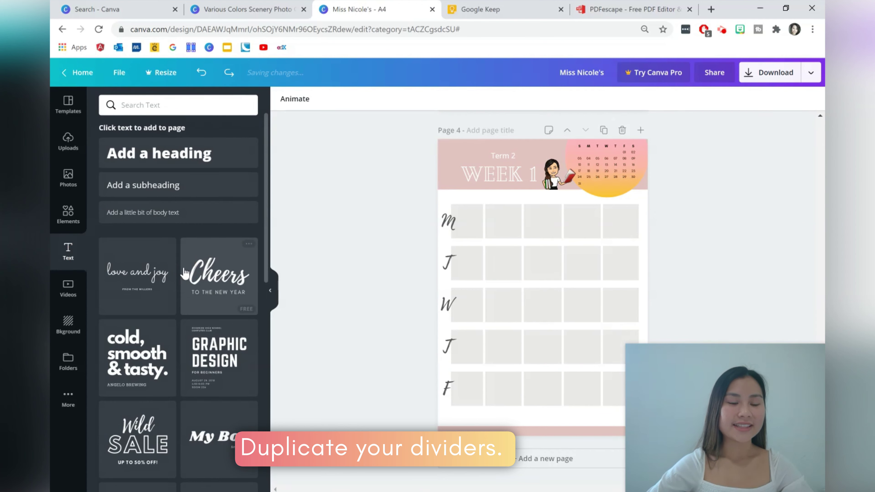
pyautogui.click(157, 186)
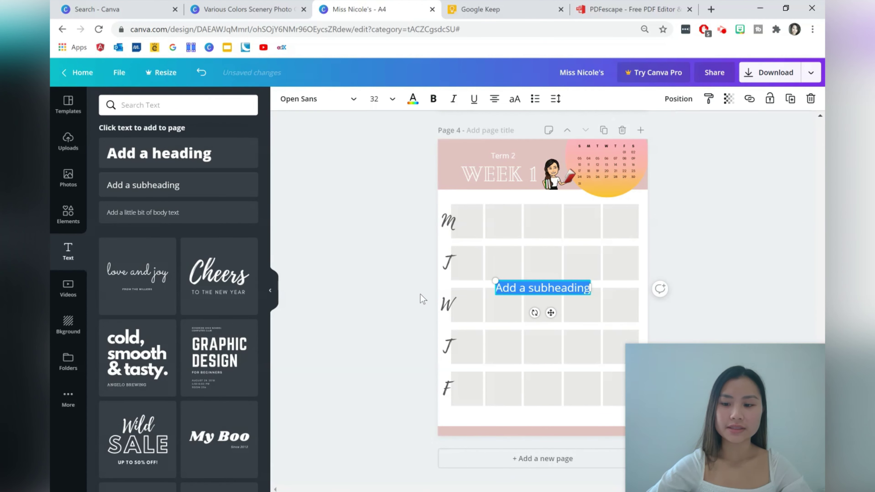
pyautogui.press('BackSpace')
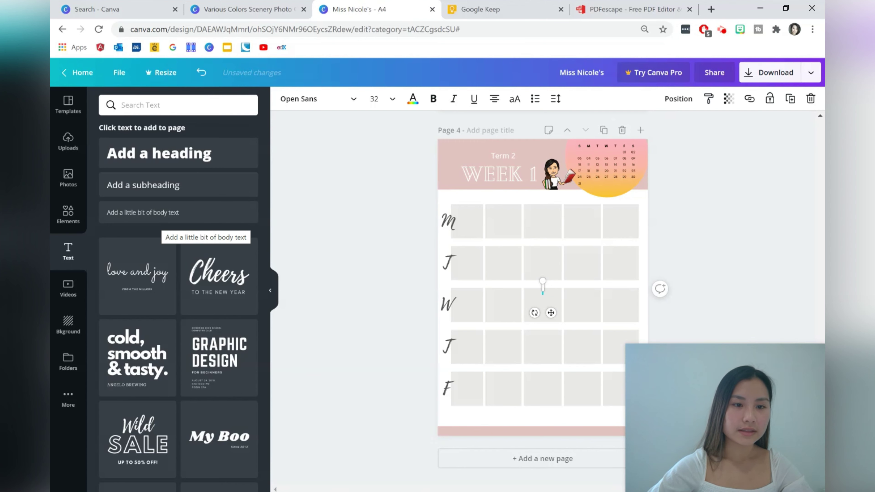
pyautogui.click(159, 222)
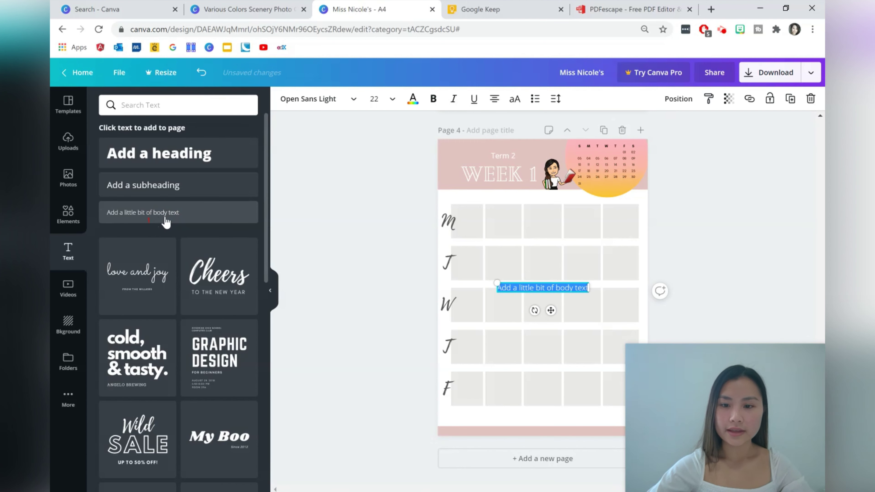
pyautogui.write('Period 1')
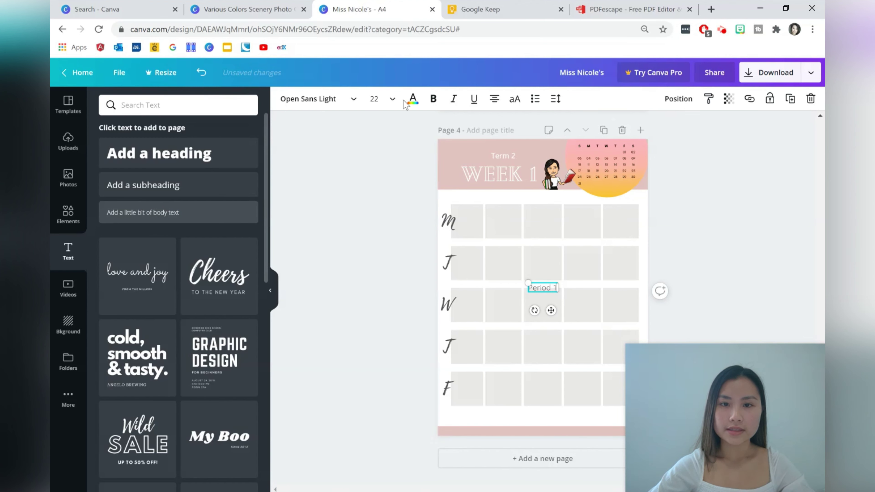
pyautogui.click(393, 100)
pyautogui.click(392, 203)
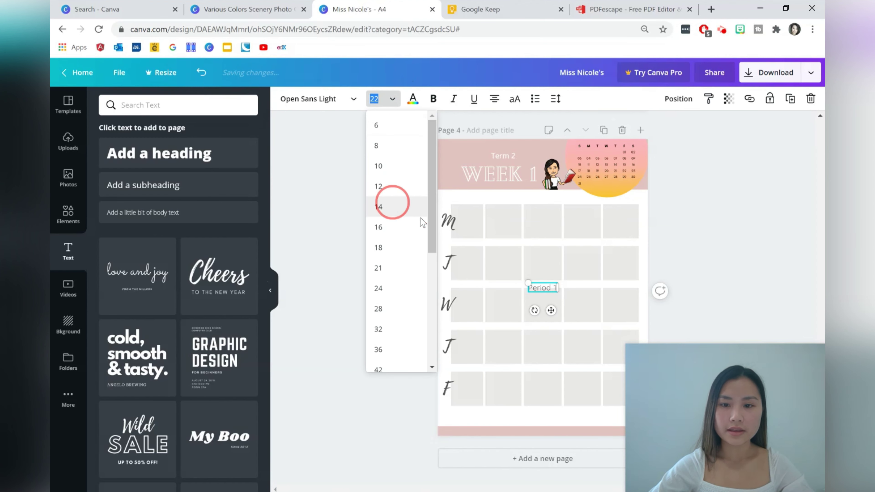
pyautogui.moveTo(550, 307); pyautogui.dragTo(477, 227)
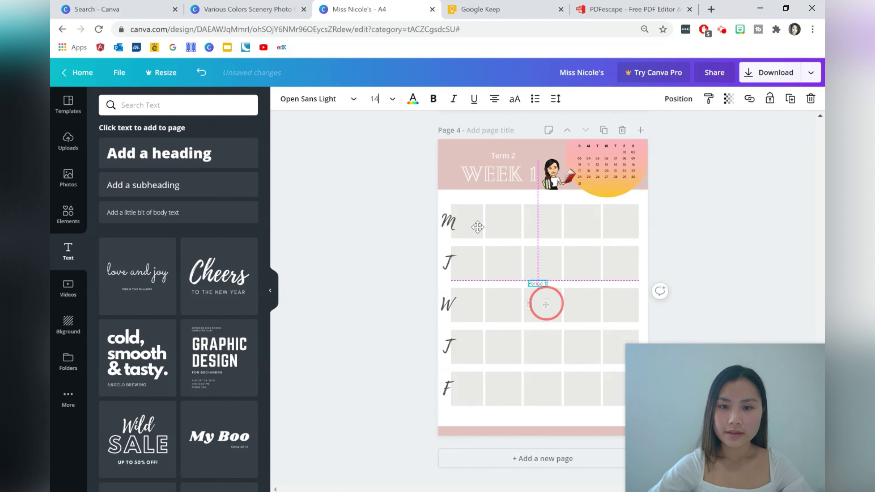
pyautogui.moveTo(547, 304); pyautogui.dragTo(475, 221)
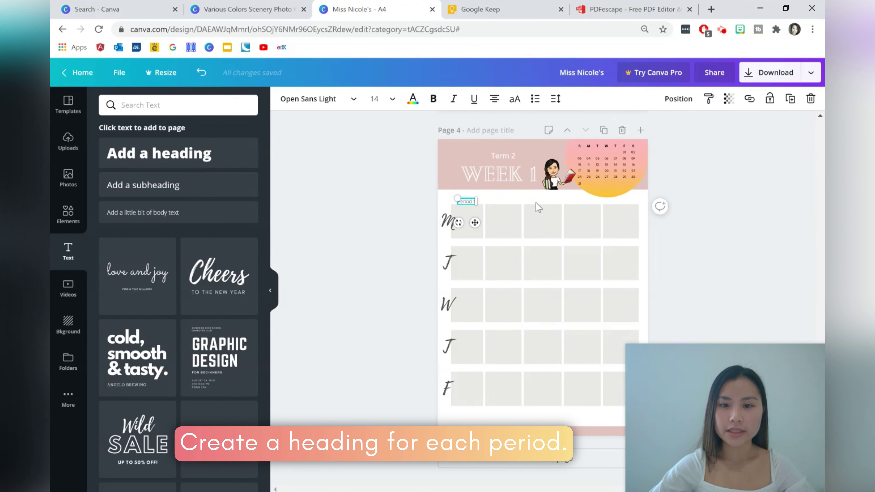
# Duplicate the Period 1 label into a 'Period 2' heading above the second column
pyautogui.click(552, 203)
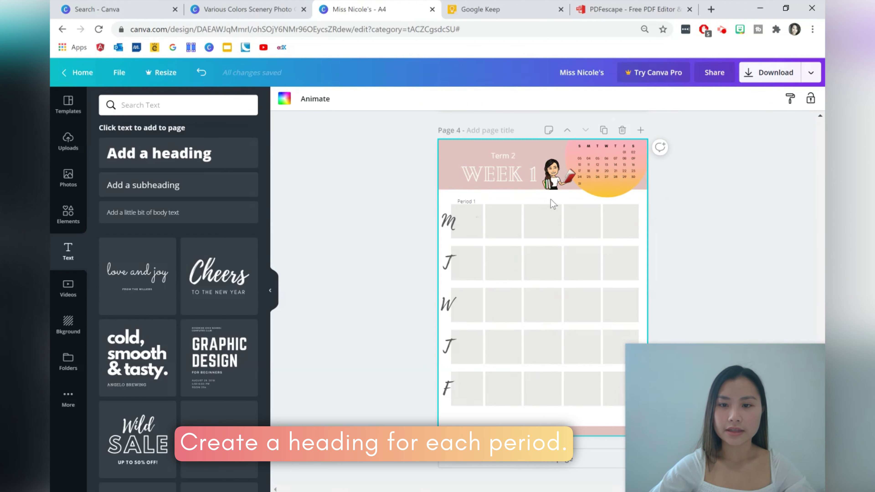
pyautogui.click(466, 202)
pyautogui.hotkey('ctrl', 'd')
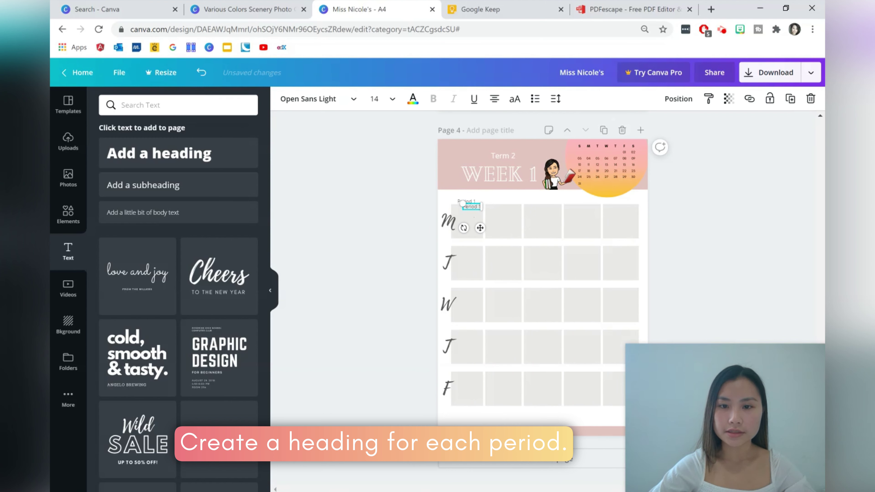
pyautogui.moveTo(480, 228); pyautogui.dragTo(517, 224)
pyautogui.click(507, 201)
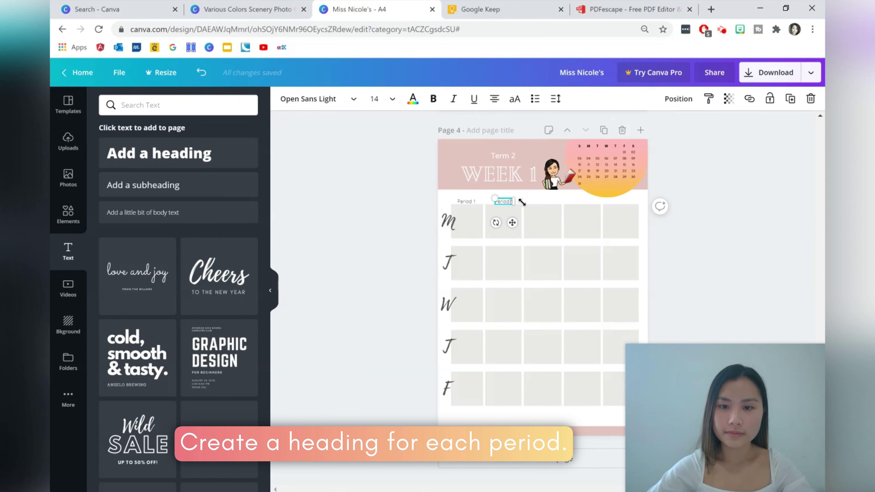
pyautogui.write('2')
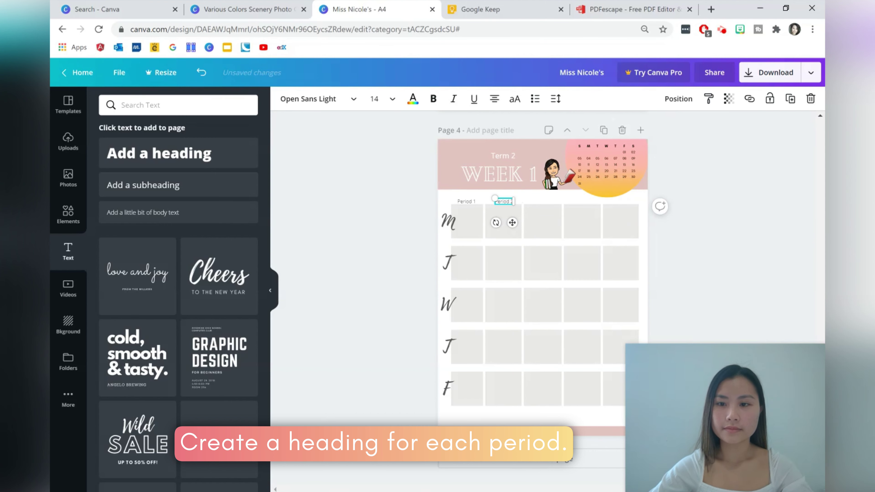
pyautogui.click(466, 202)
# Make a 'Period 3' heading copy and line it up above the third column
pyautogui.click(466, 201)
pyautogui.hotkey('ctrl', 'd')
pyautogui.click(480, 228)
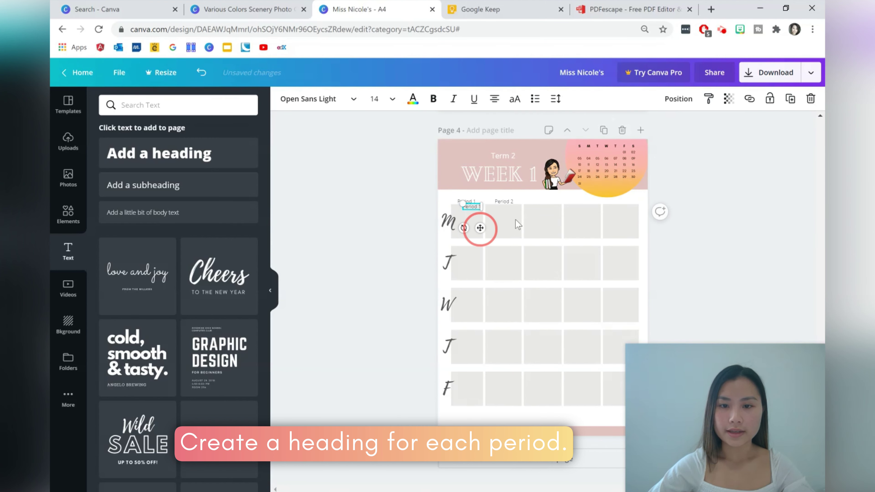
pyautogui.moveTo(518, 225); pyautogui.dragTo(552, 219)
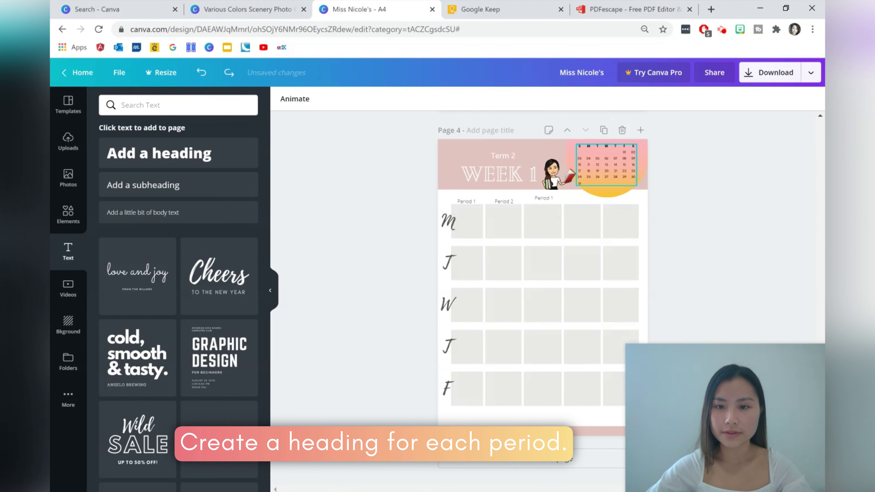
pyautogui.hotkey('ctrl', 'z')
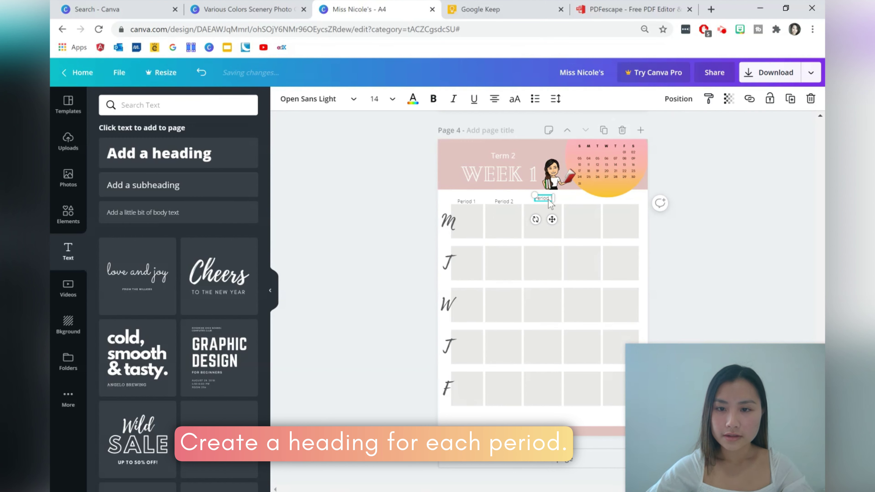
pyautogui.press('BackSpace')
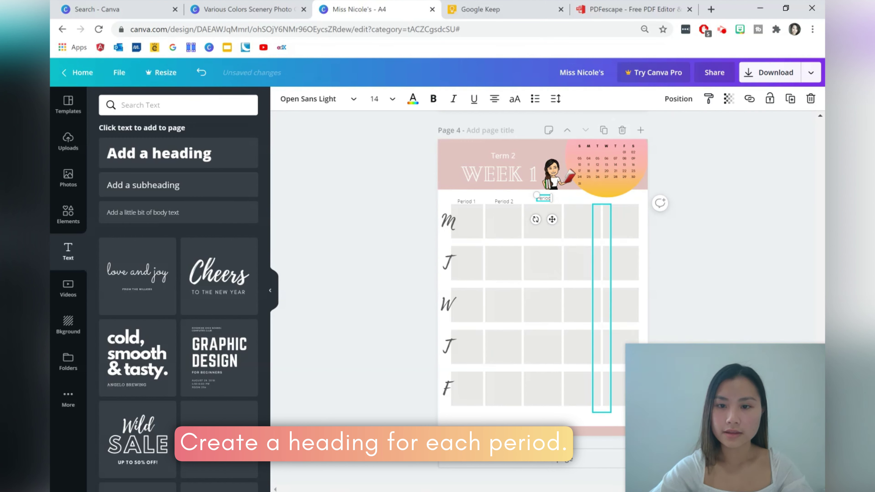
pyautogui.write('3')
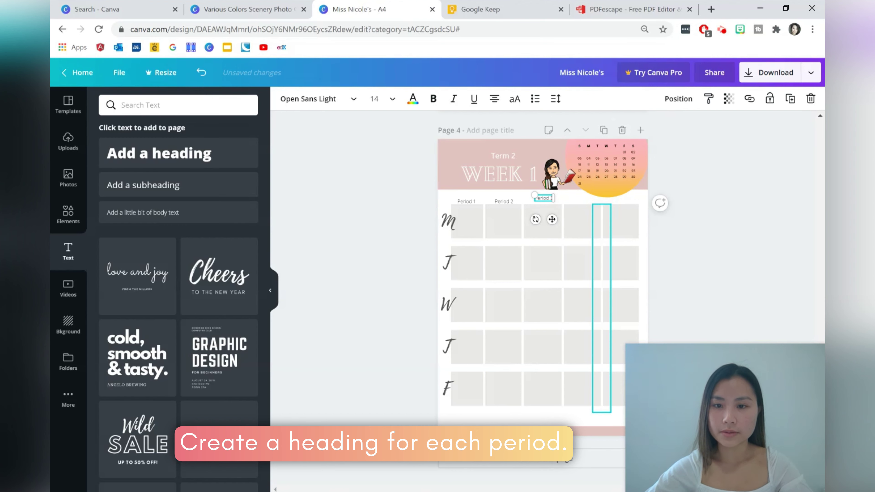
pyautogui.moveTo(543, 198); pyautogui.dragTo(541, 201)
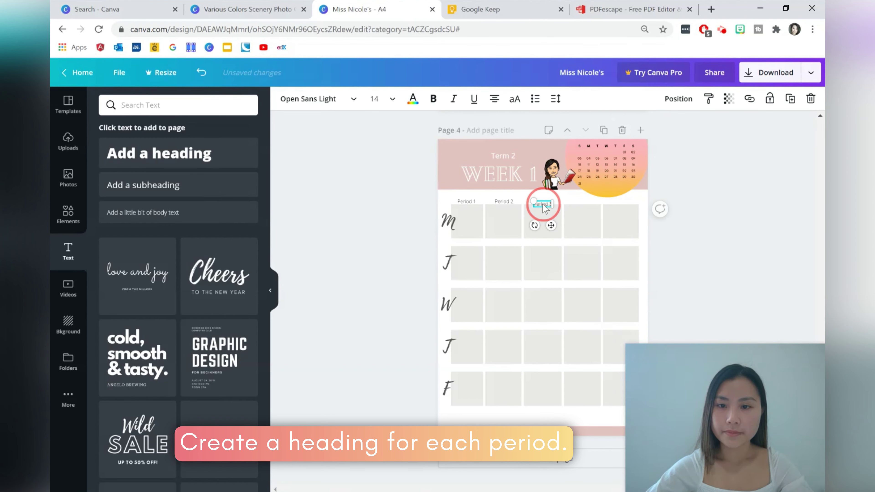
# Place a duplicated 'Period 4' heading above the fourth column
pyautogui.click(467, 201)
pyautogui.hotkey('ctrl', 'd')
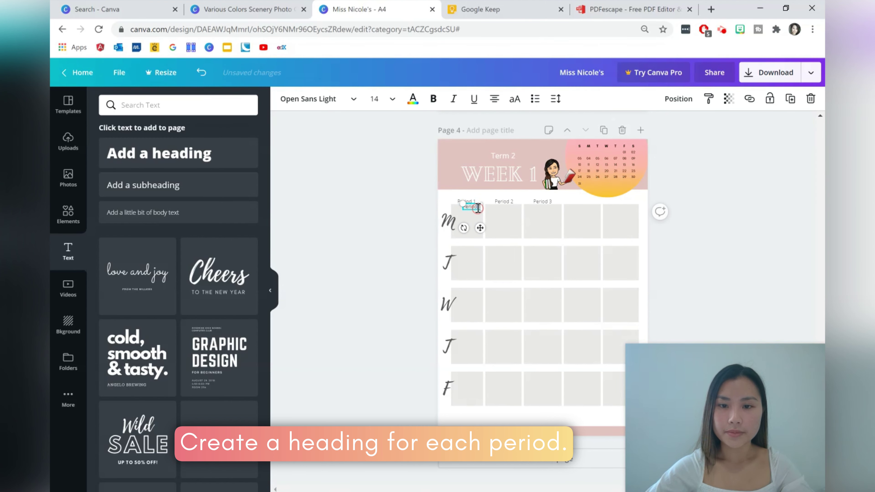
pyautogui.click(479, 227)
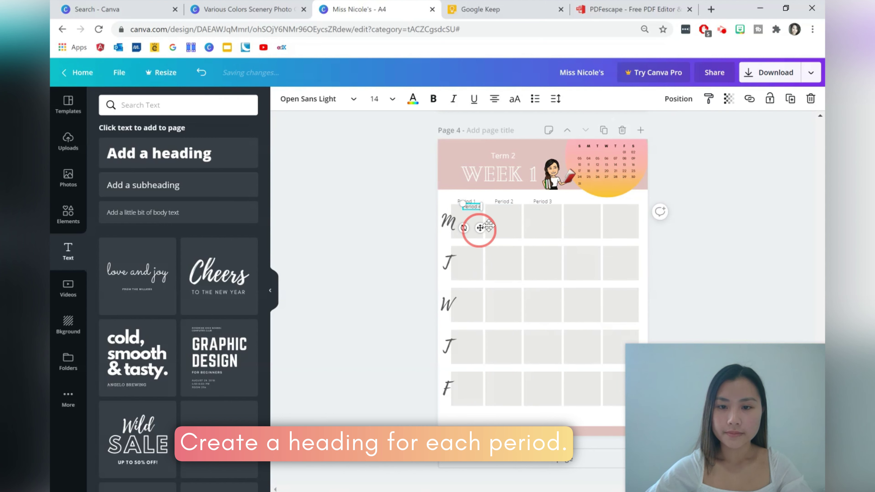
pyautogui.moveTo(488, 226); pyautogui.dragTo(592, 214)
pyautogui.moveTo(489, 226); pyautogui.dragTo(593, 222)
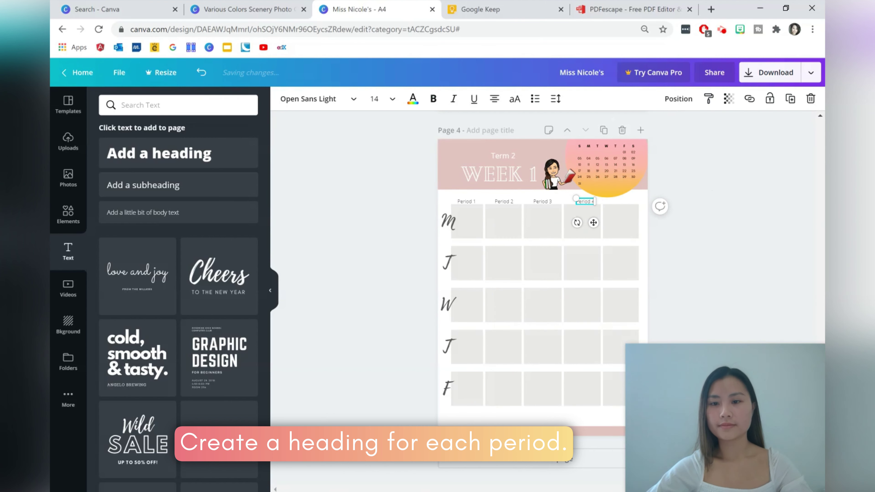
pyautogui.click(708, 199)
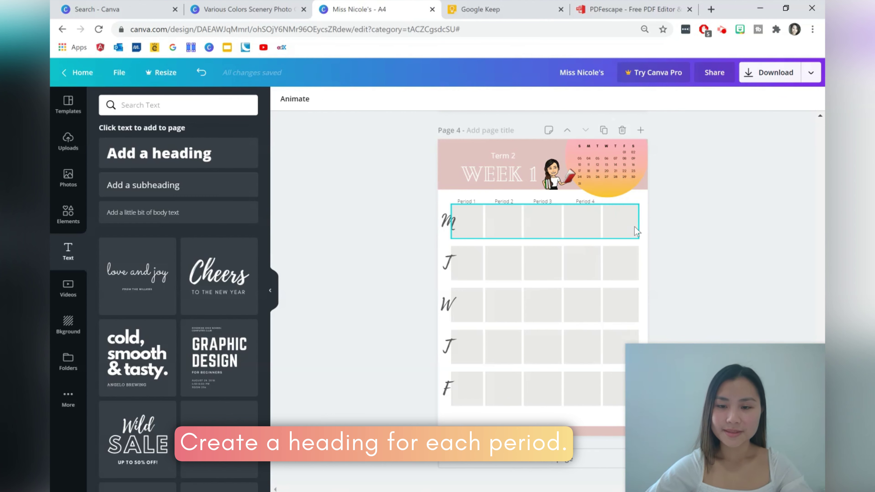
# Place a 'Period 5' heading above the fifth column and align it with the others
pyautogui.click(477, 203)
pyautogui.hotkey('ctrl', 'd')
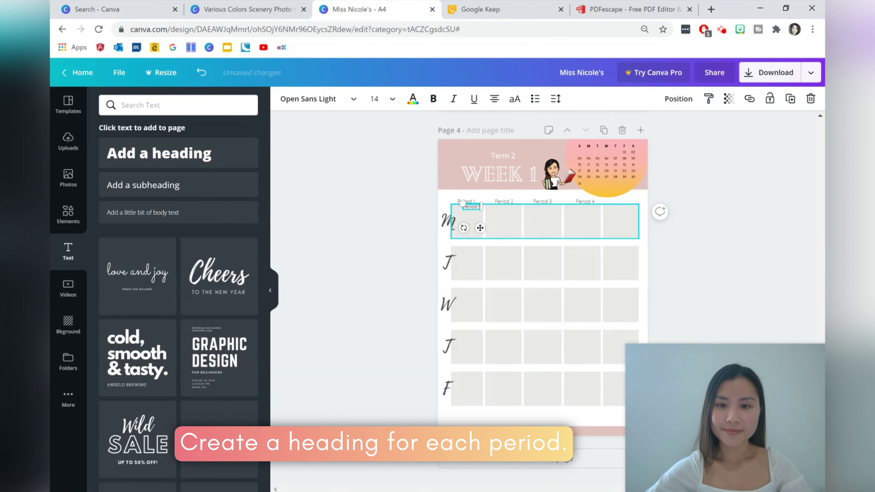
pyautogui.moveTo(480, 228); pyautogui.dragTo(621, 201)
pyautogui.click(621, 199)
pyautogui.click(660, 215)
pyautogui.click(621, 203)
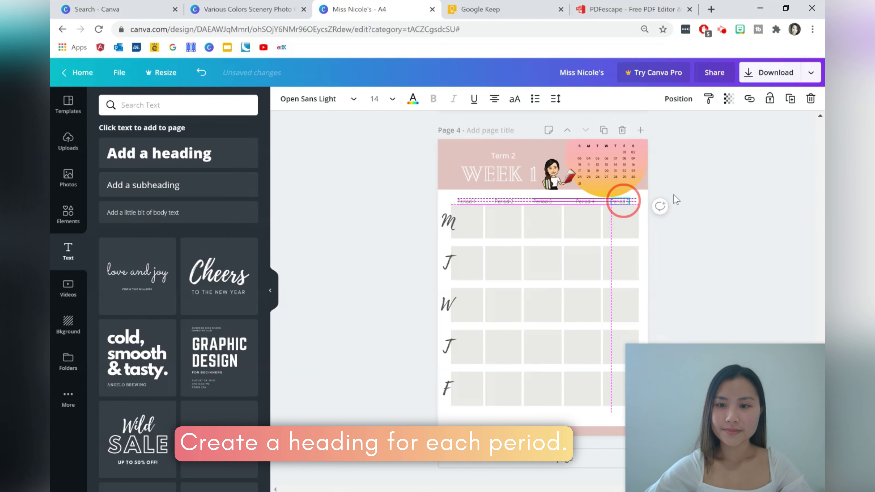
pyautogui.click(781, 180)
# Shift the tall vertical column divider left between the first two columns
pyautogui.moveTo(376, 200); pyautogui.dragTo(670, 239)
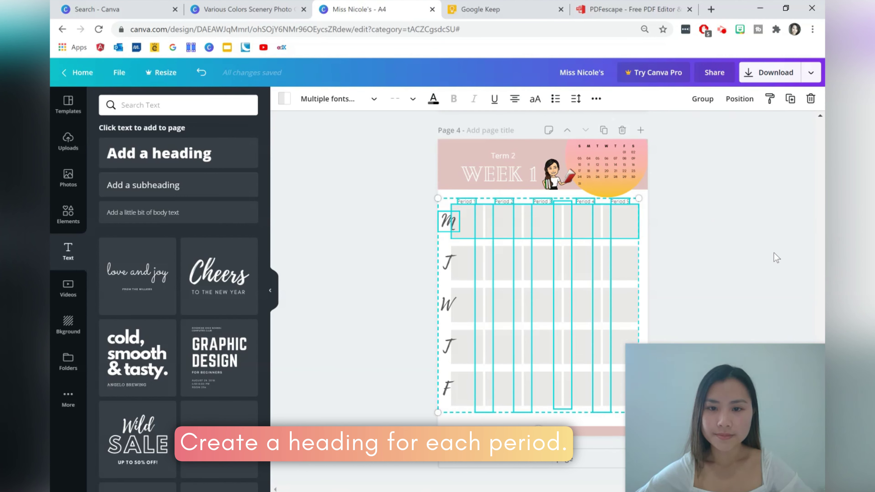
pyautogui.click(773, 254)
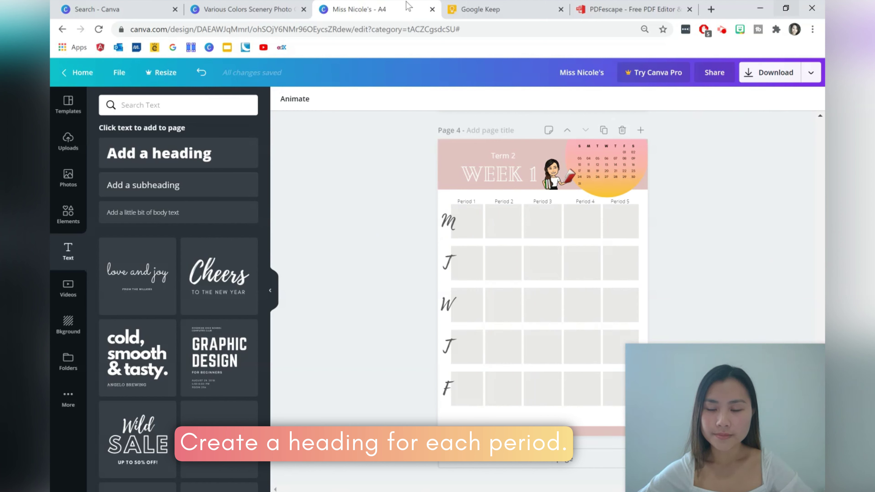
pyautogui.click(584, 202)
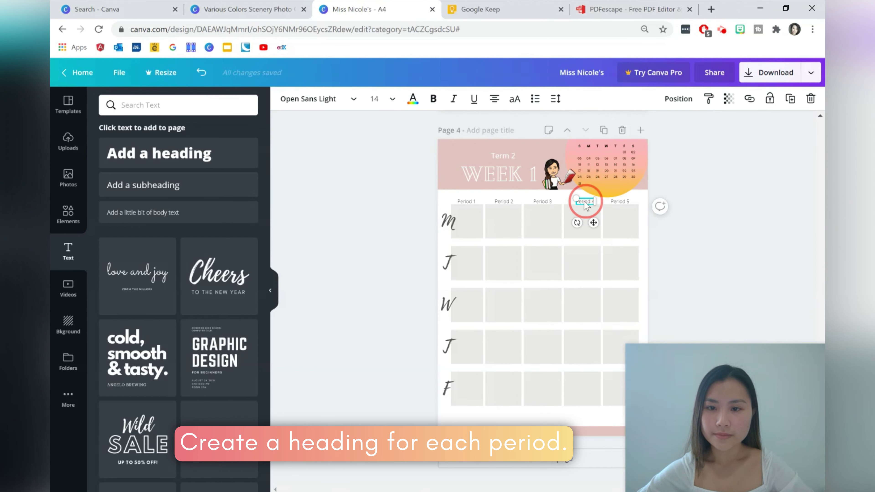
pyautogui.click(706, 209)
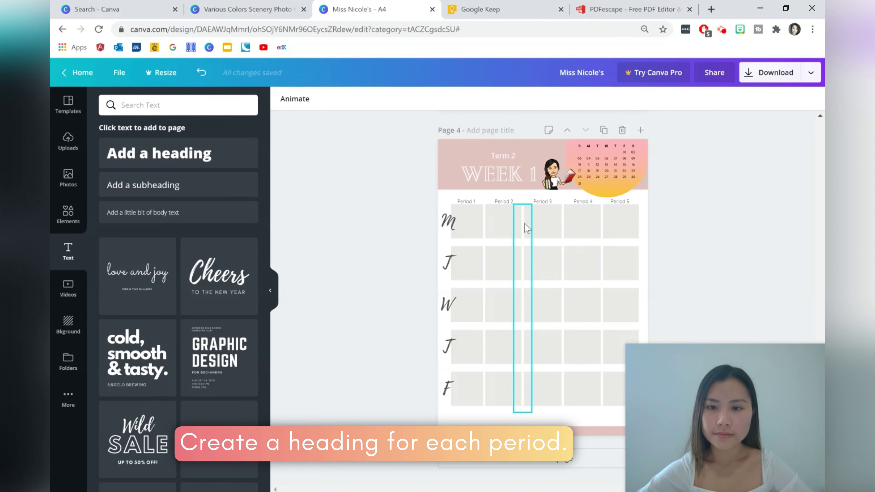
pyautogui.click(527, 227)
pyautogui.moveTo(525, 227); pyautogui.dragTo(487, 226)
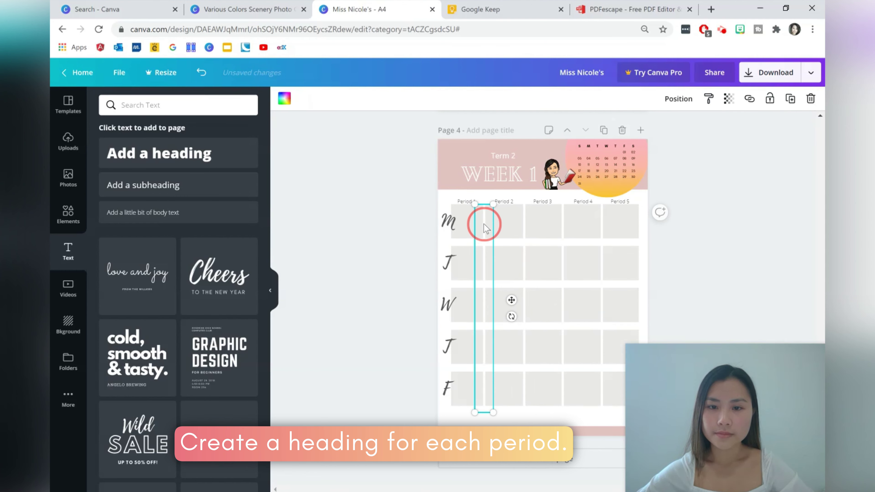
pyautogui.click(769, 227)
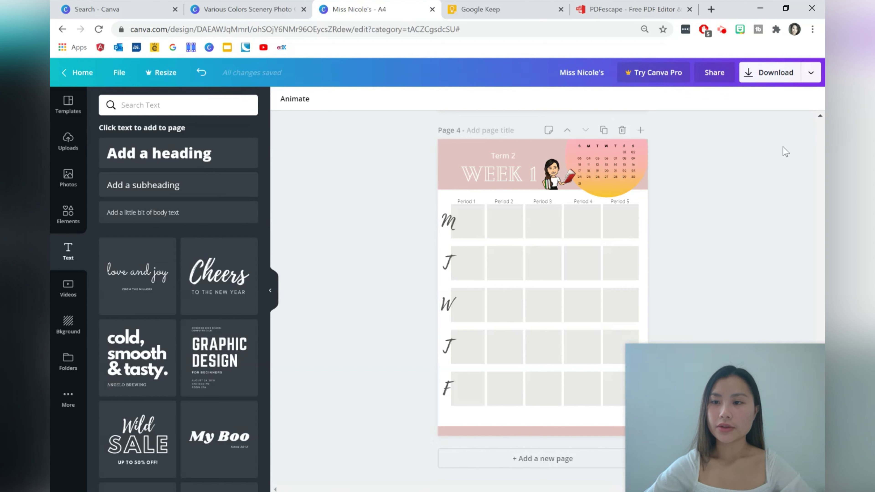
# Download all 4 pages as a PDF Print file and close the published message
pyautogui.click(812, 74)
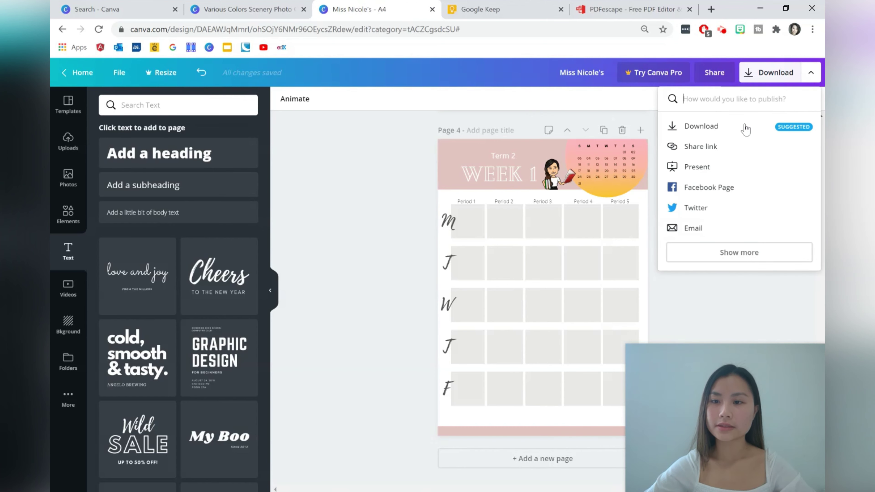
pyautogui.click(744, 125)
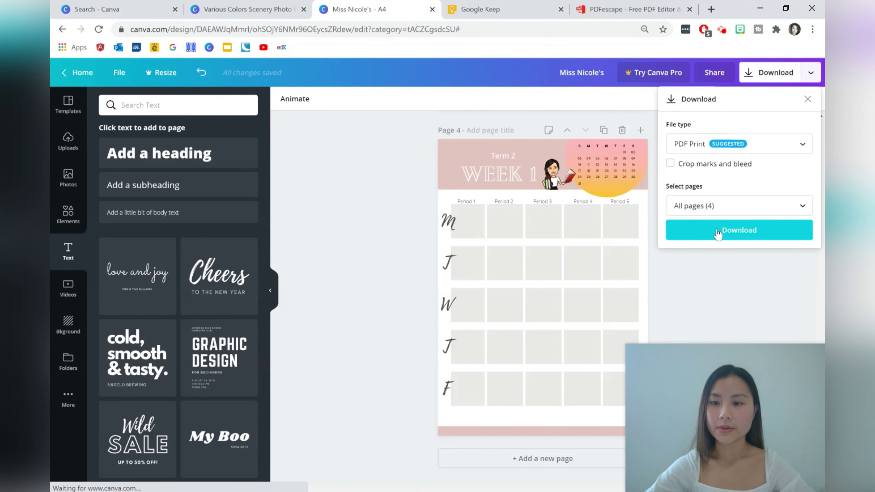
pyautogui.click(717, 230)
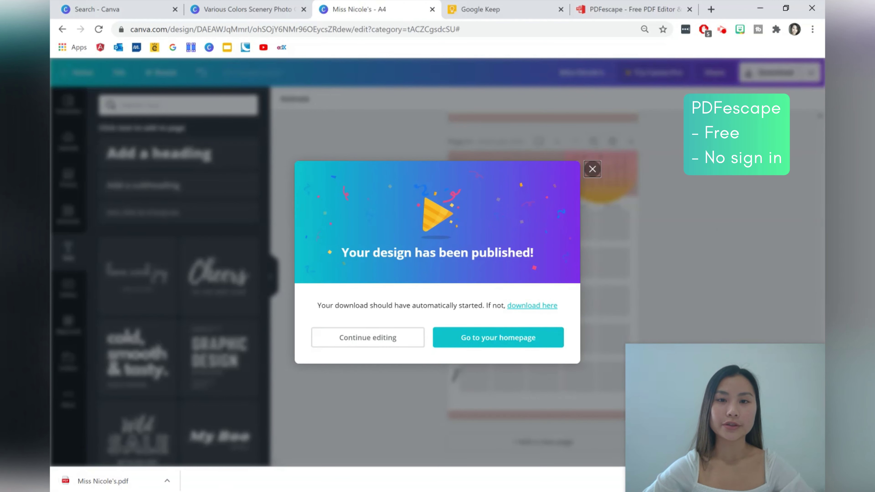
pyautogui.click(592, 171)
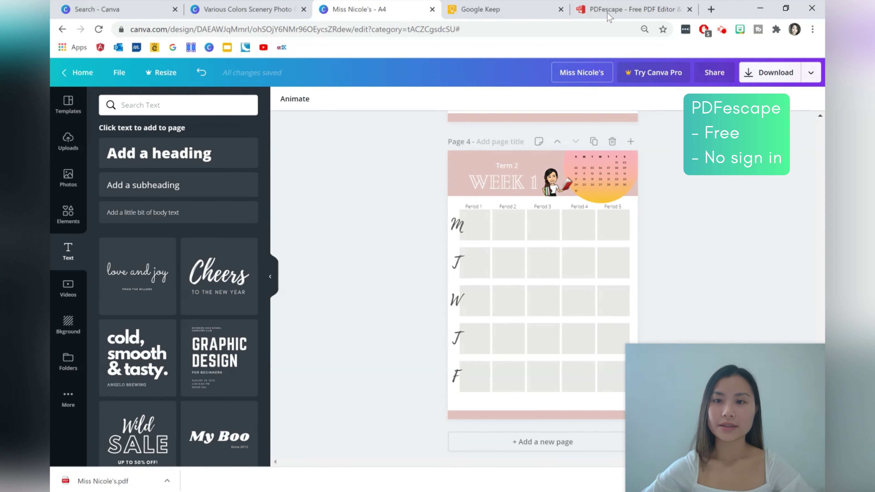
# In PDFescape's Free Online editor, upload the downloaded 4-page planner PDF
pyautogui.click(608, 9)
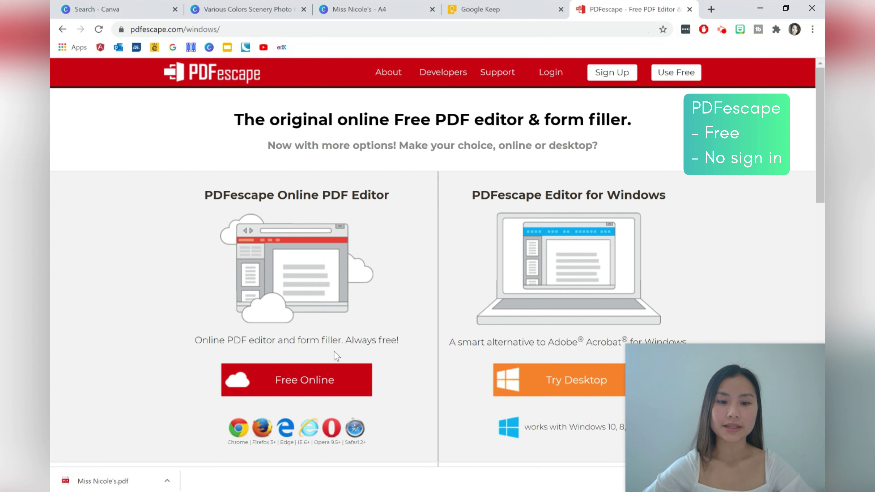
pyautogui.click(310, 381)
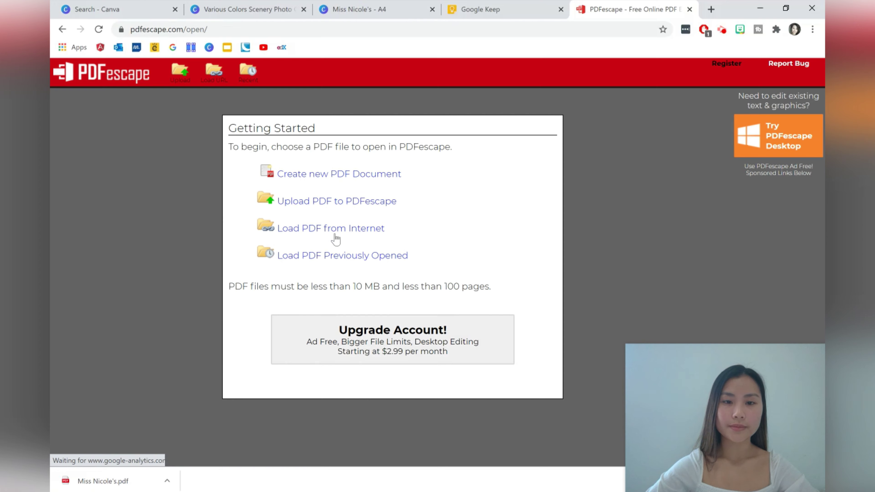
pyautogui.click(325, 199)
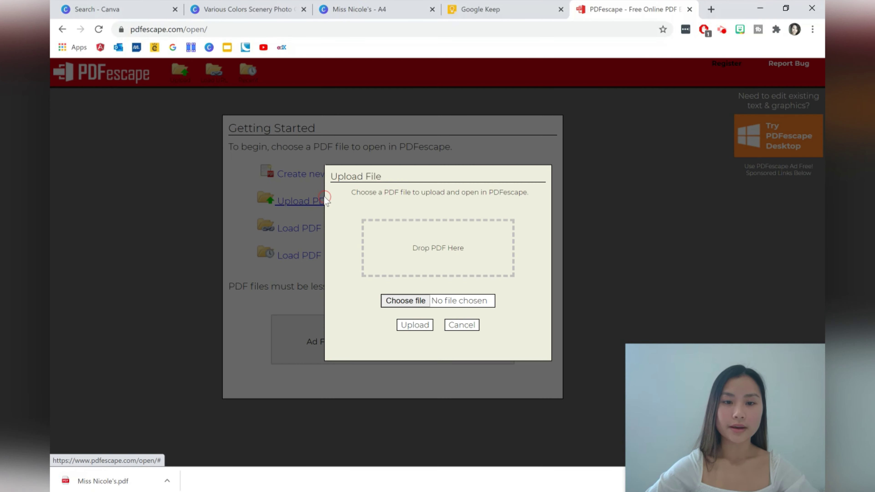
pyautogui.click(397, 302)
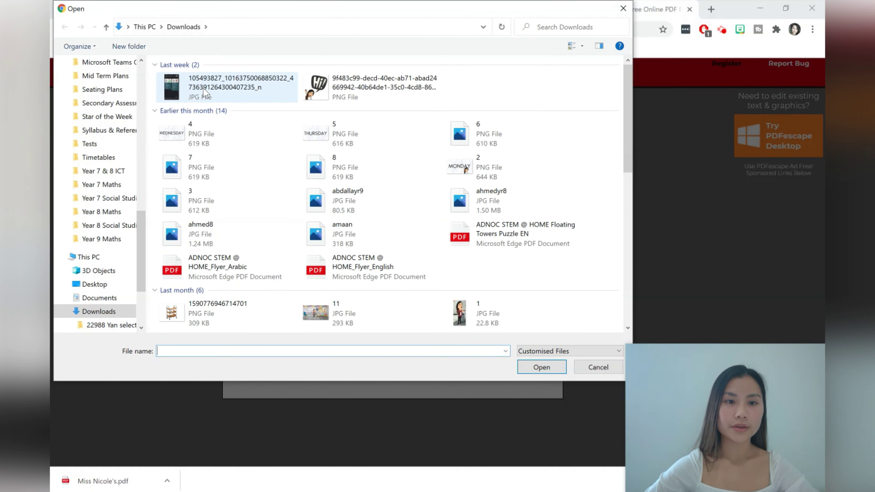
pyautogui.press('Escape')
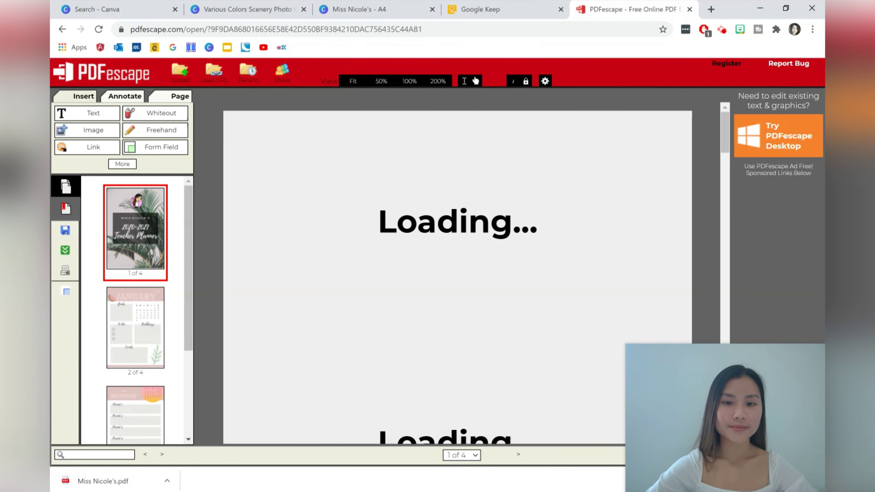
pyautogui.scroll(-10, 387, 273)
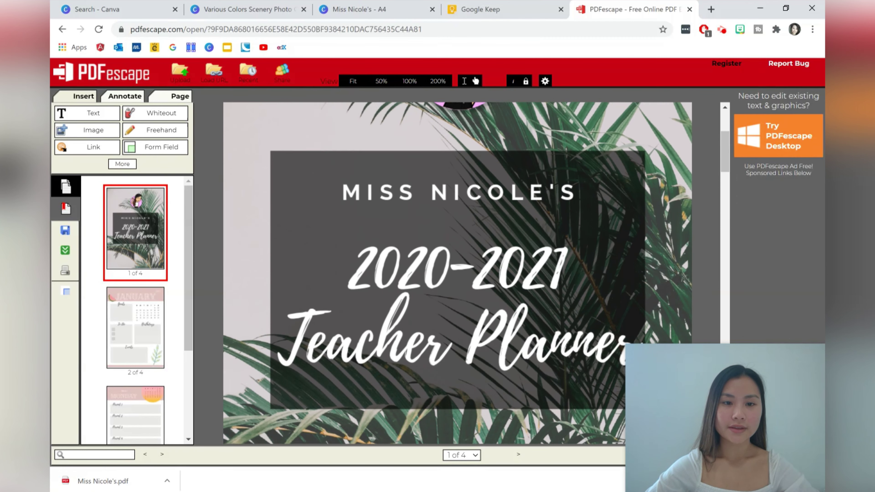
# Add a multi-line Text Paragraph form field covering the Goals box
pyautogui.scroll(-8, 443, 266)
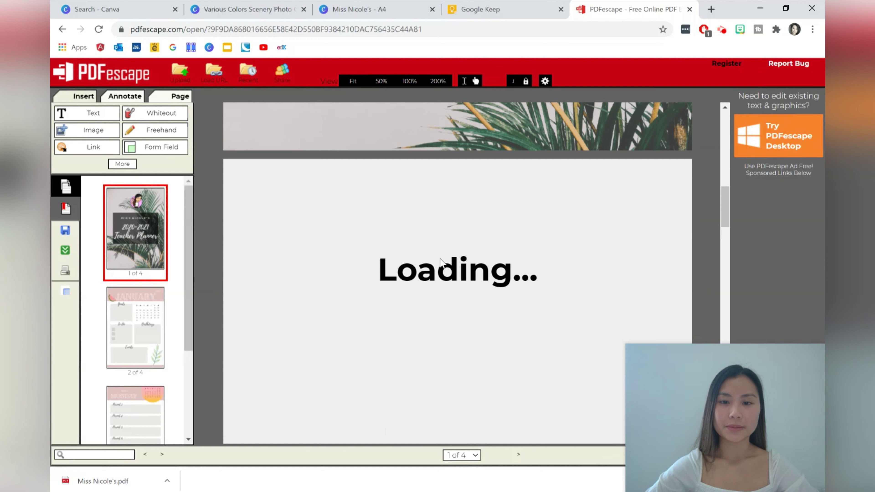
pyautogui.scroll(-7, 442, 262)
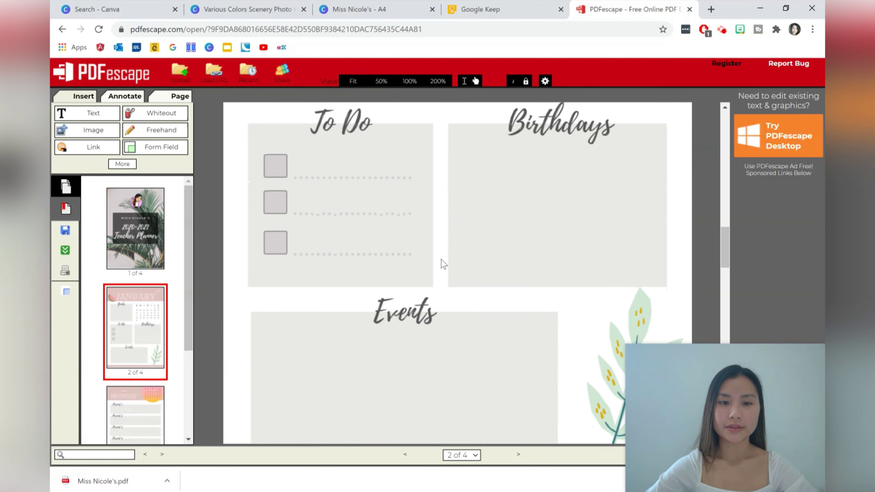
pyautogui.scroll(10, 442, 263)
pyautogui.scroll(1, 442, 263)
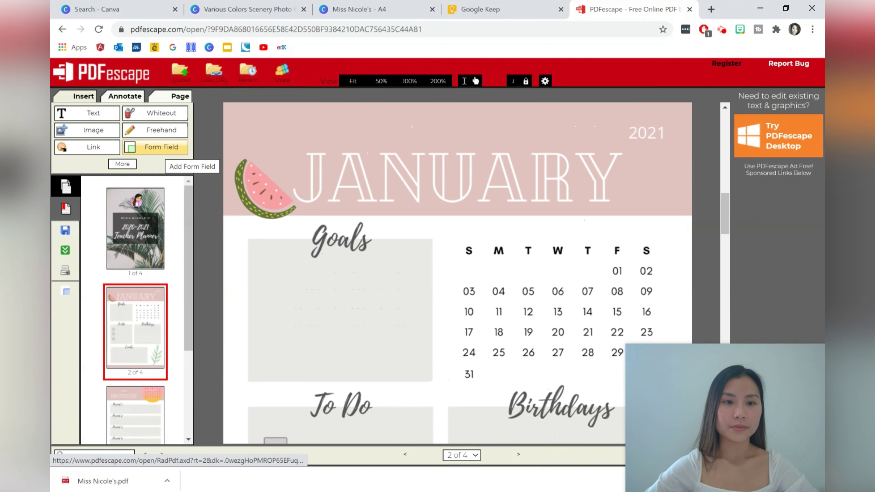
pyautogui.click(162, 147)
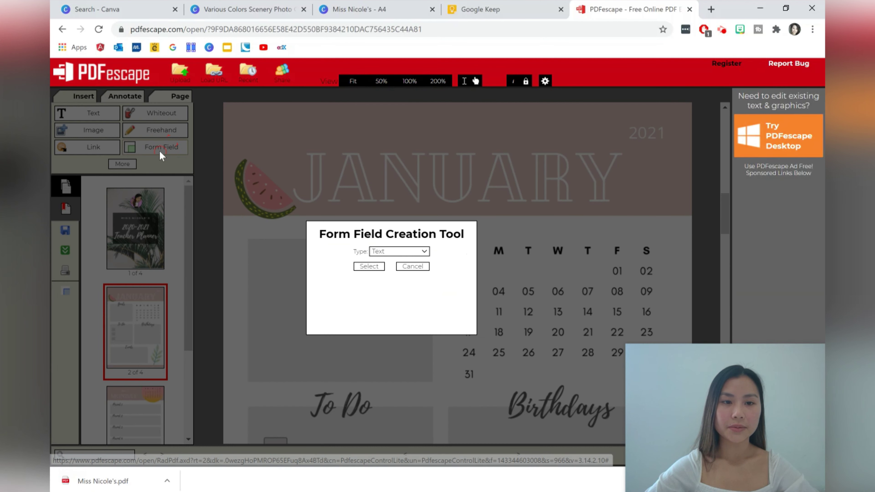
pyautogui.click(391, 252)
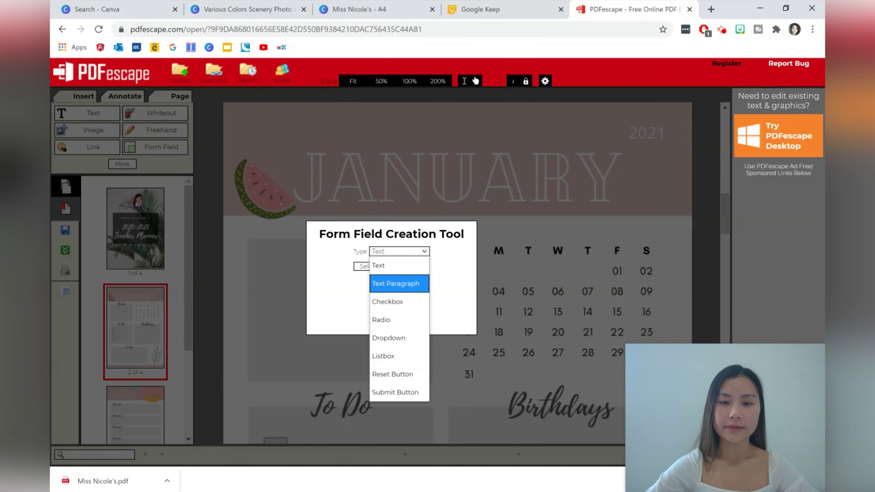
pyautogui.click(403, 286)
pyautogui.click(367, 267)
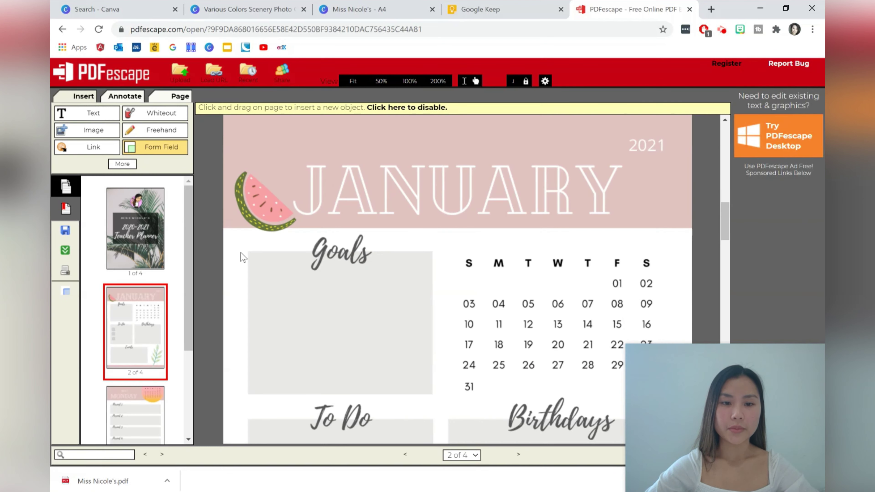
pyautogui.moveTo(251, 254); pyautogui.dragTo(435, 400)
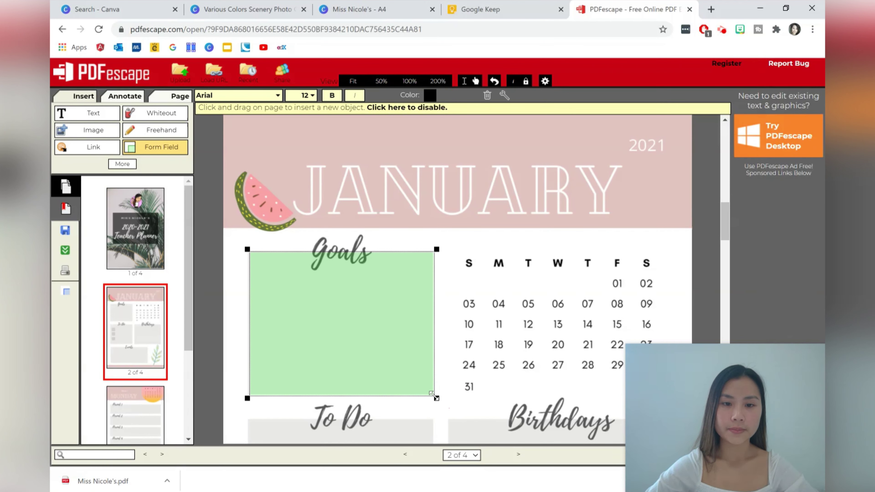
# Set the Goals field font size to 14, test it with sample text, and delete a stray calendar field
pyautogui.click(315, 280)
pyautogui.click(303, 94)
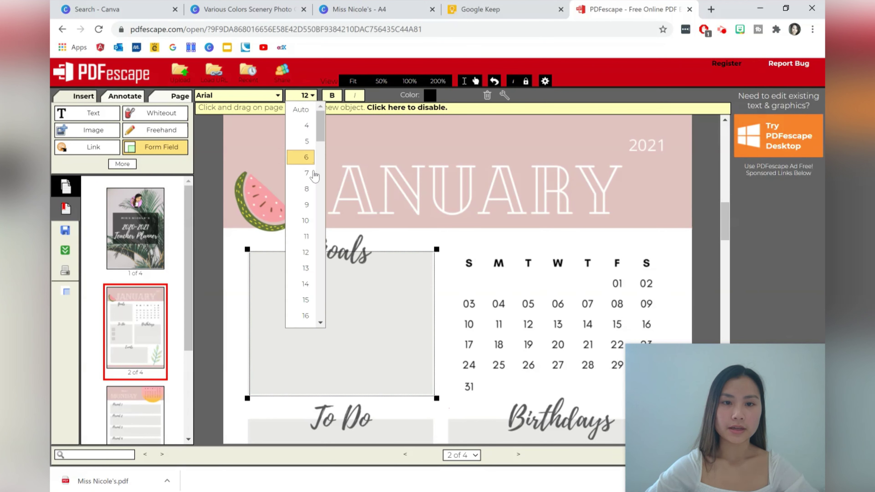
pyautogui.click(305, 284)
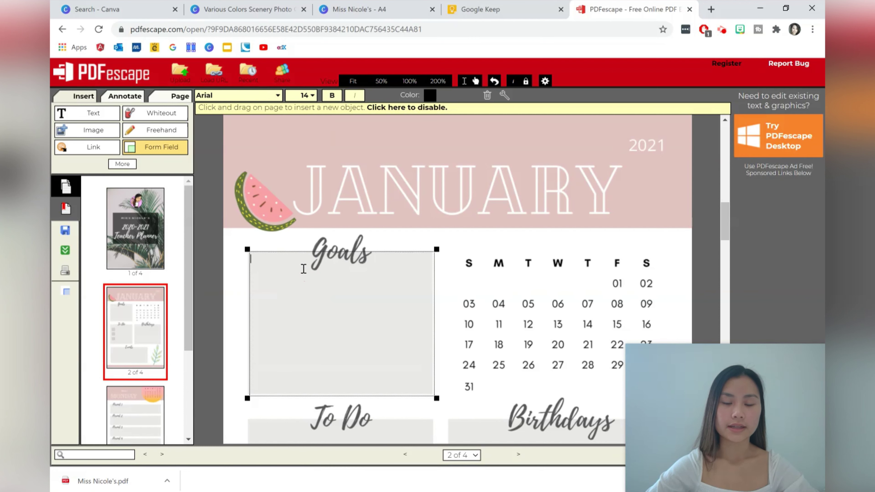
pyautogui.write('Mu g')
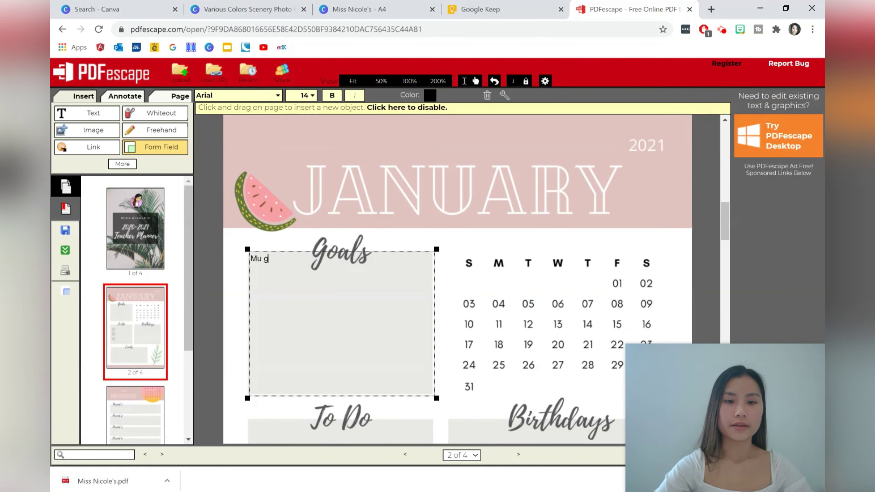
pyautogui.press('BackSpace')
pyautogui.press('BackSpace')
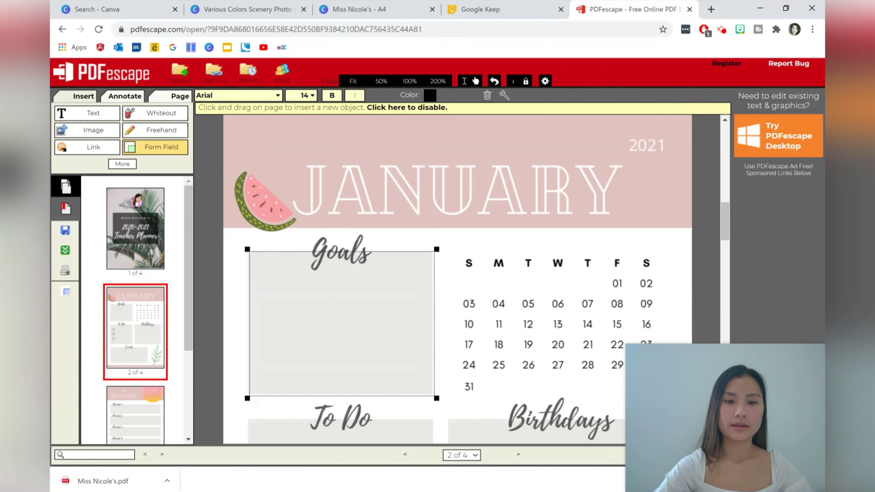
pyautogui.write('My goals for Jan')
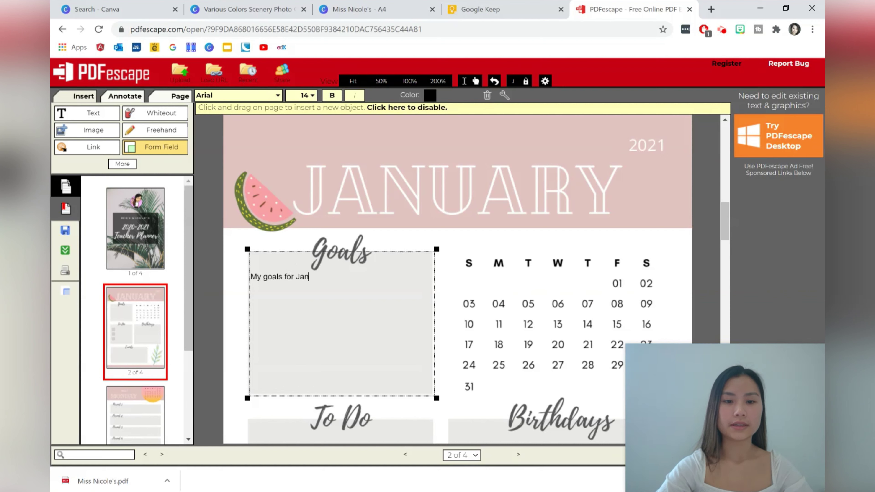
pyautogui.write('...')
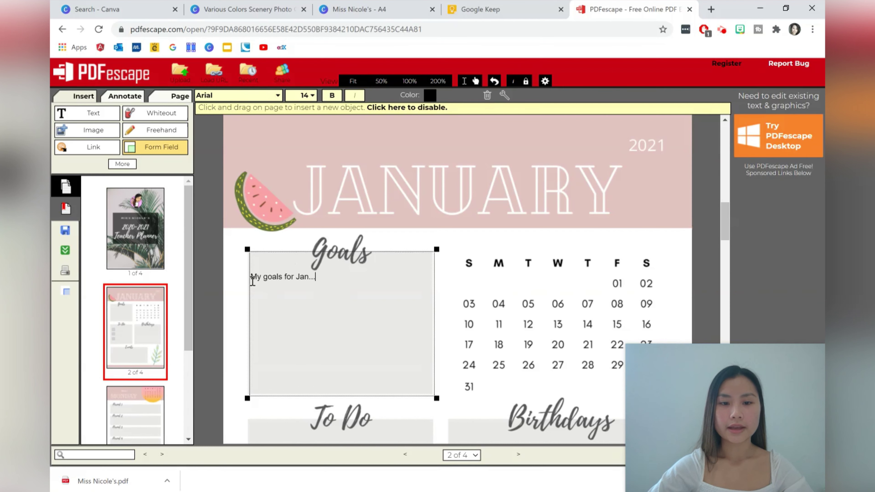
pyautogui.moveTo(330, 289); pyautogui.dragTo(259, 283)
pyautogui.press('BackSpace')
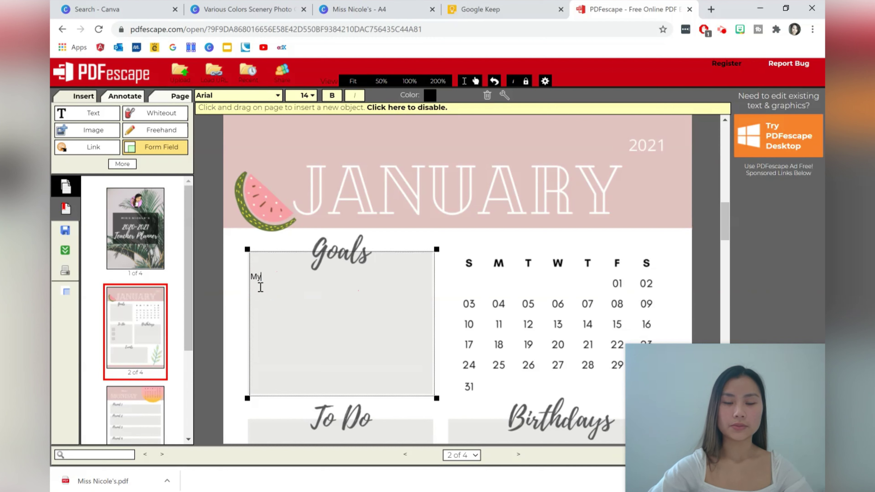
pyautogui.press('BackSpace')
pyautogui.press('BackSpace')
pyautogui.moveTo(623, 269); pyautogui.dragTo(506, 238)
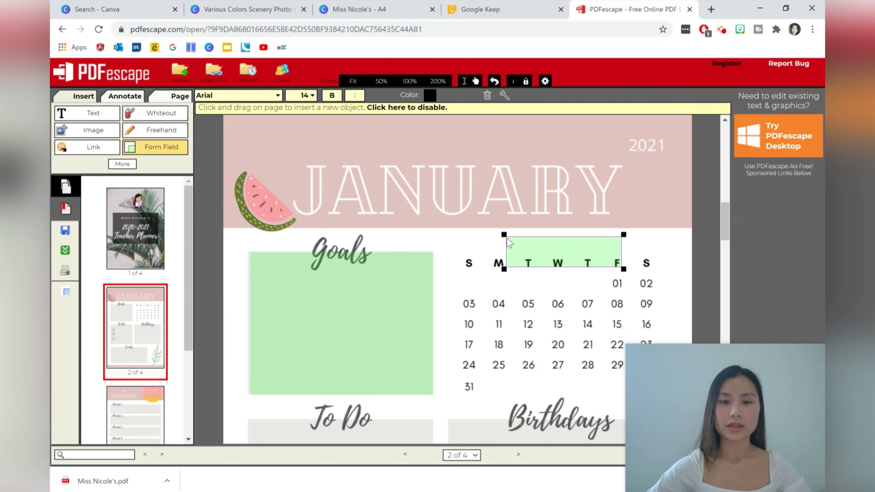
pyautogui.rightClick(543, 242)
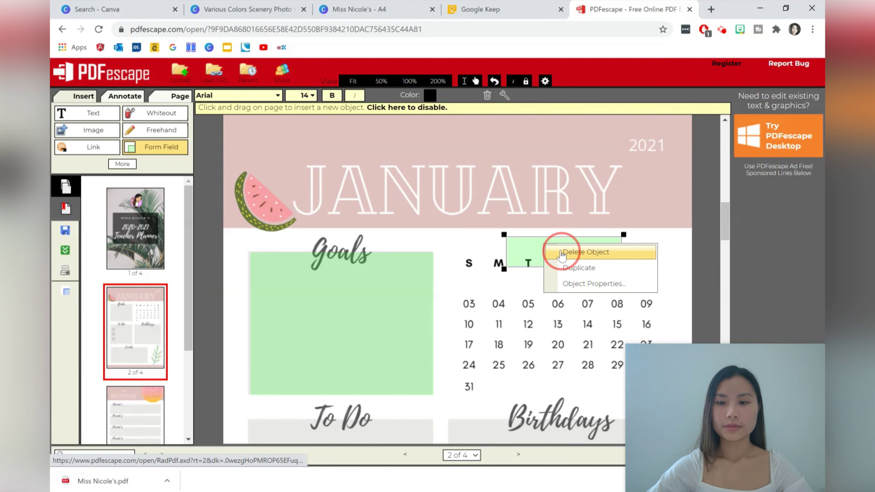
pyautogui.click(560, 255)
# Add form fields covering the Birthdays box and the Events box
pyautogui.scroll(-5, 516, 290)
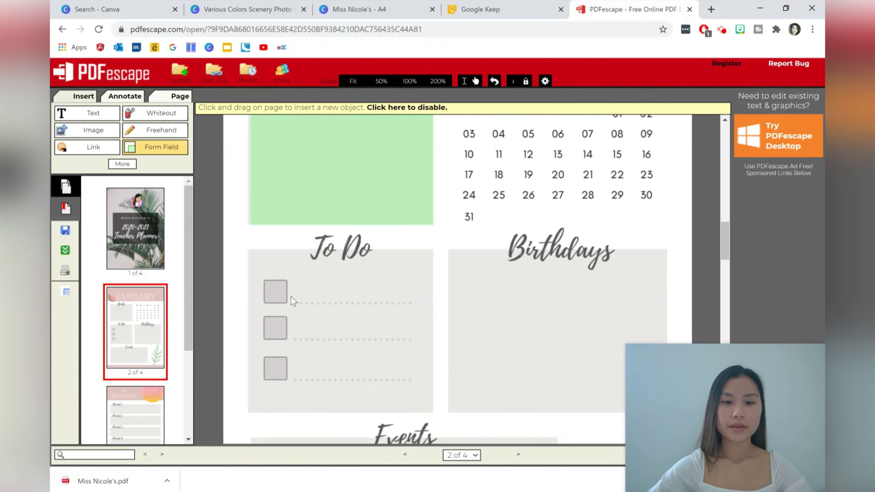
pyautogui.moveTo(449, 251); pyautogui.dragTo(665, 413)
pyautogui.scroll(-5, 414, 334)
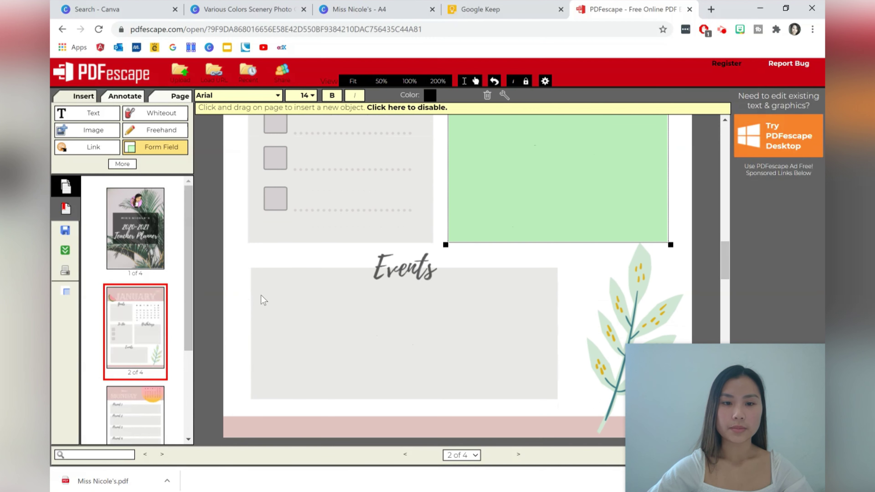
pyautogui.moveTo(255, 273); pyautogui.dragTo(559, 400)
pyautogui.scroll(4, 444, 265)
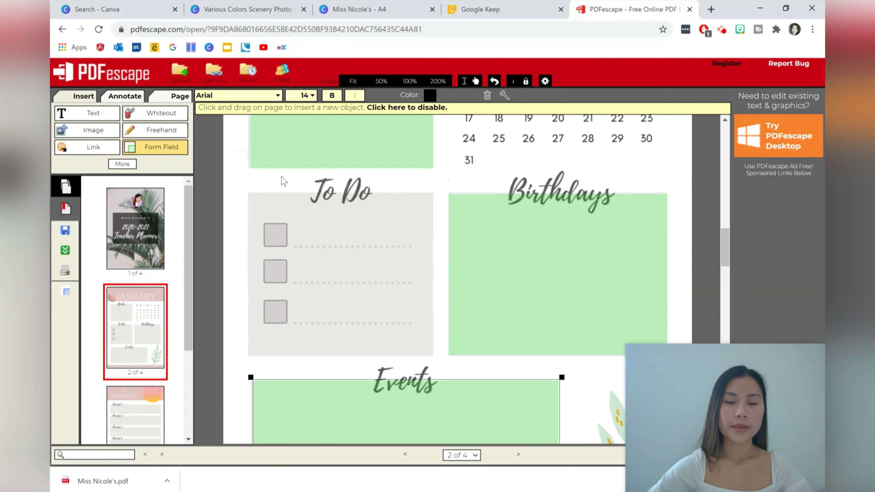
pyautogui.click(161, 146)
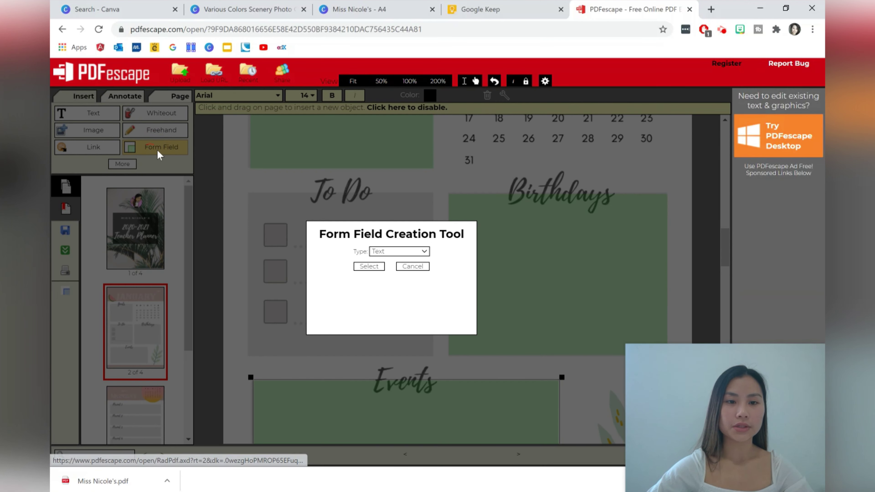
# Add Text form fields on the three To Do lines, testing the first one
pyautogui.click(379, 251)
pyautogui.click(403, 271)
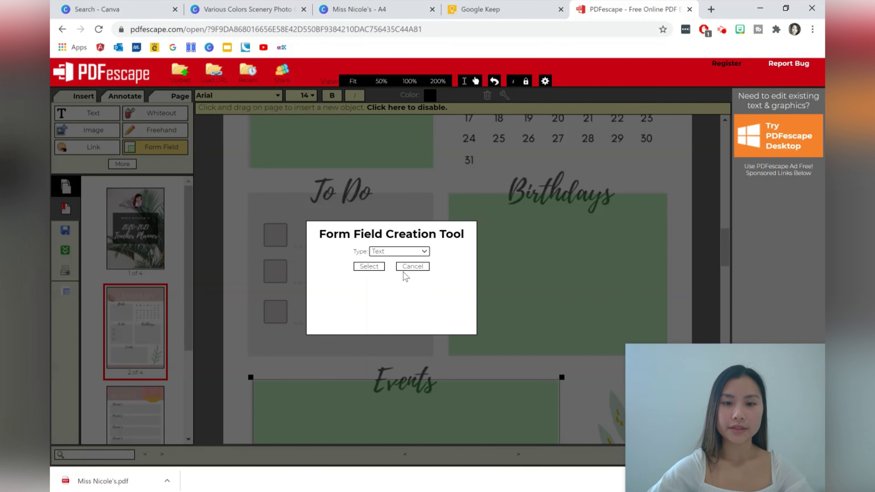
pyautogui.click(369, 267)
pyautogui.moveTo(291, 230); pyautogui.dragTo(415, 250)
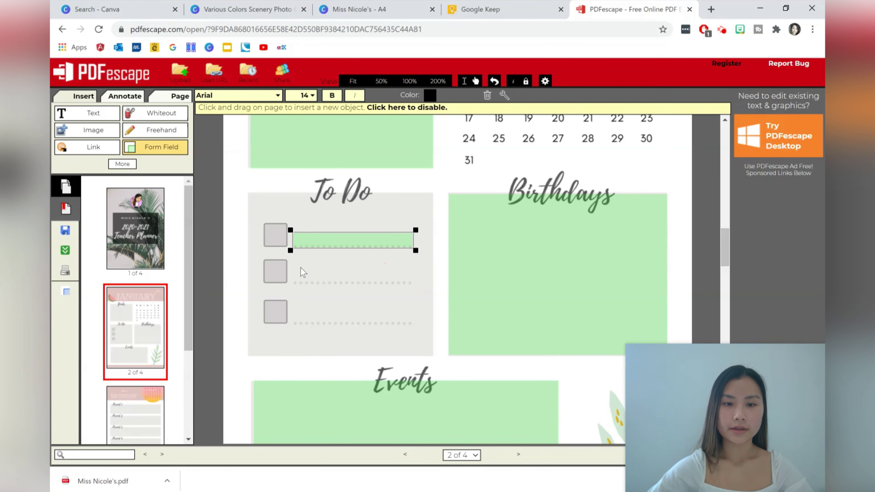
pyautogui.click(310, 243)
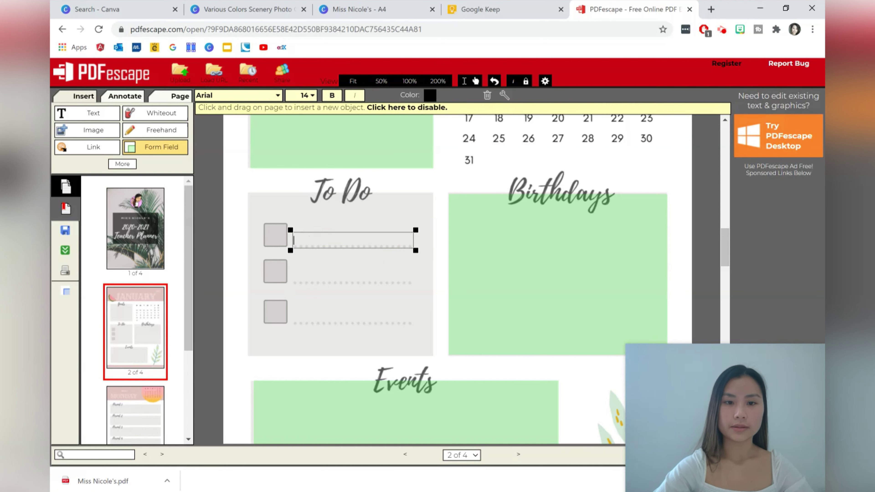
pyautogui.write('Hom')
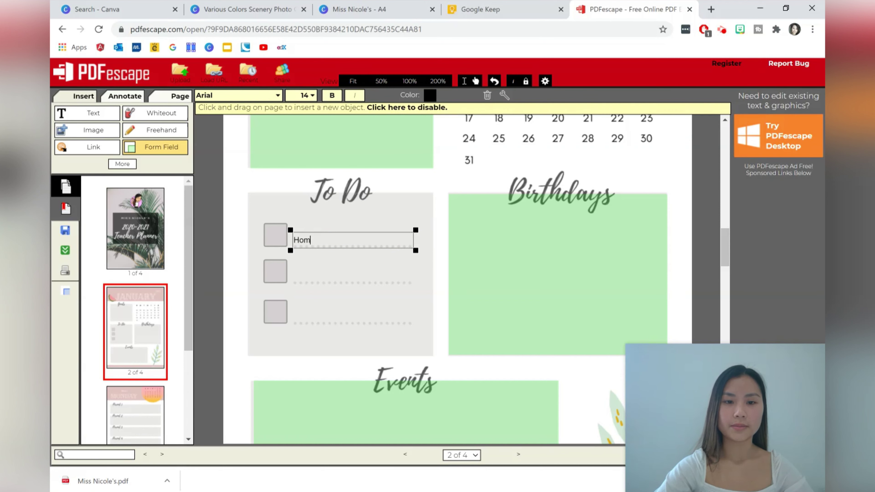
pyautogui.press('BackSpace')
pyautogui.press('BackSpace')
pyautogui.press('BackSpace')
pyautogui.press('BackSpace')
pyautogui.press('BackSpace')
pyautogui.press('BackSpace')
pyautogui.press('BackSpace')
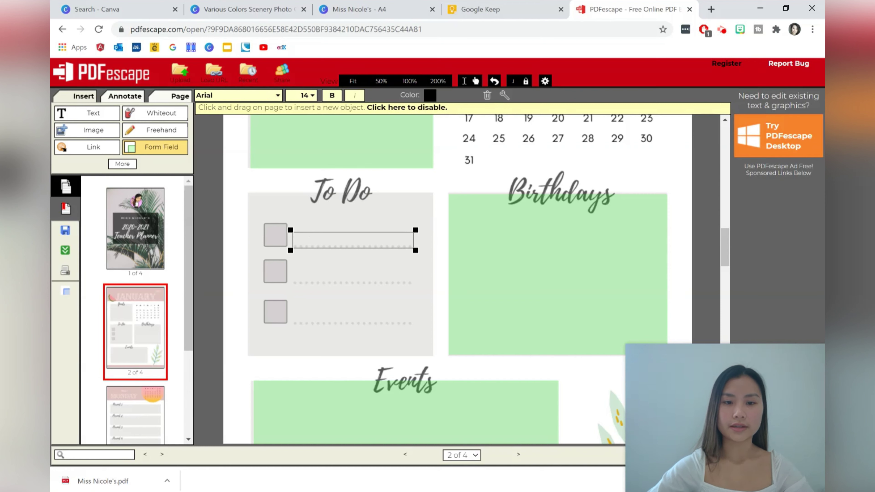
pyautogui.moveTo(292, 269); pyautogui.dragTo(413, 287)
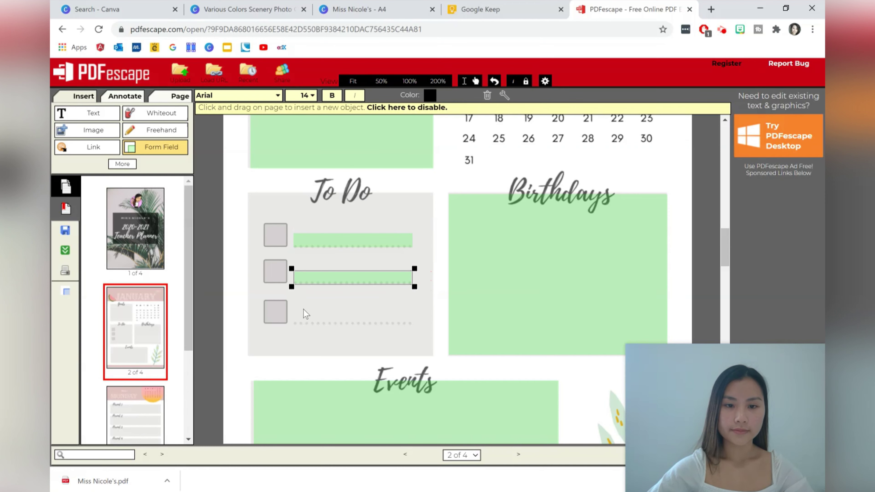
pyautogui.moveTo(291, 305); pyautogui.dragTo(413, 326)
# Add a Checkbox form field over the To Do squares
pyautogui.click(142, 151)
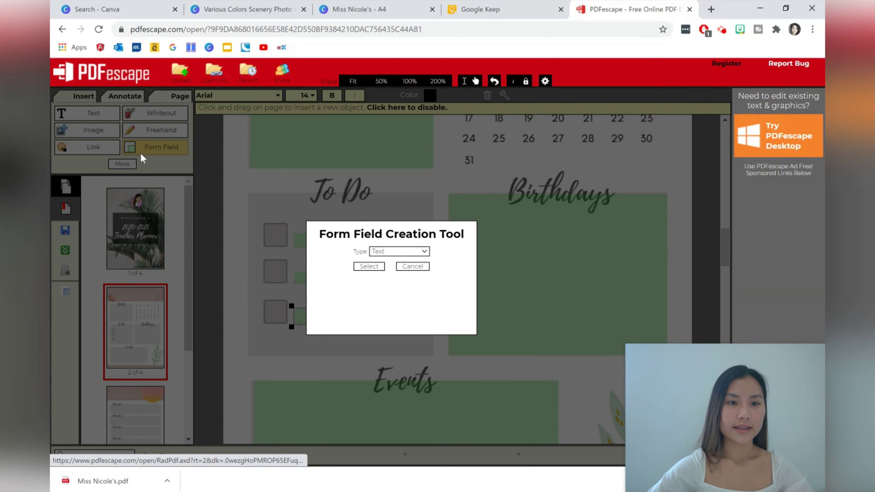
pyautogui.click(391, 251)
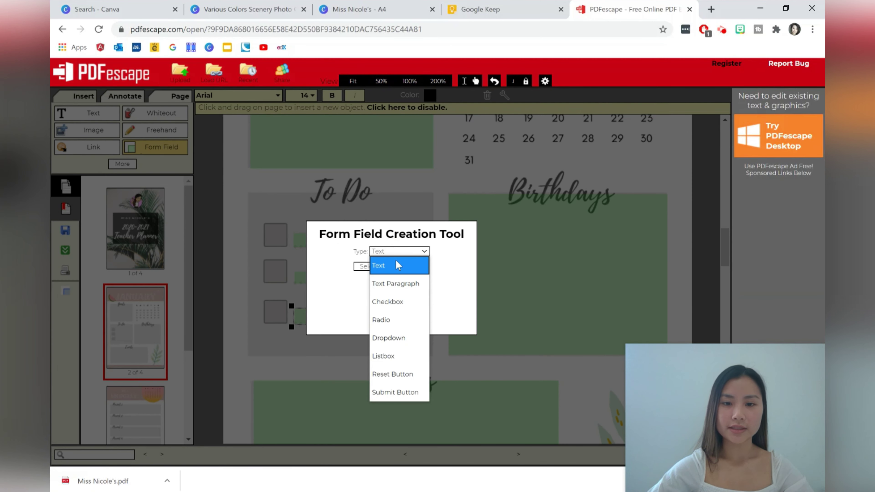
pyautogui.click(399, 300)
pyautogui.click(368, 267)
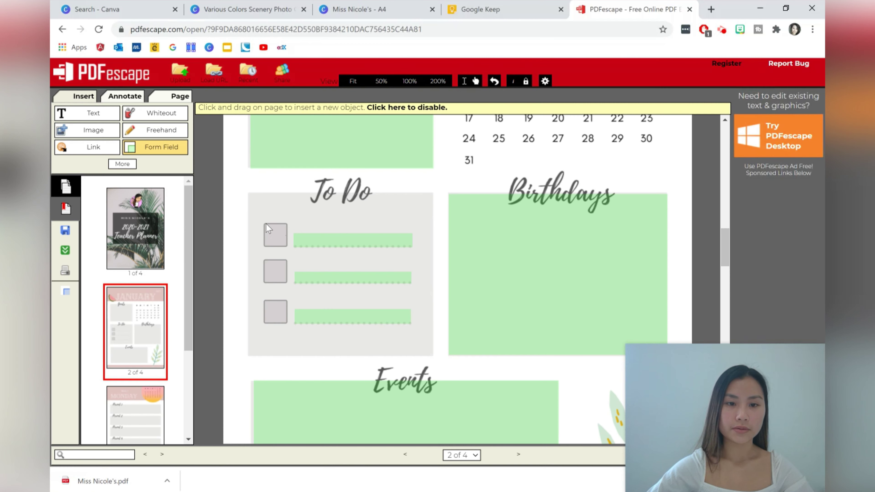
pyautogui.moveTo(265, 224); pyautogui.dragTo(285, 323)
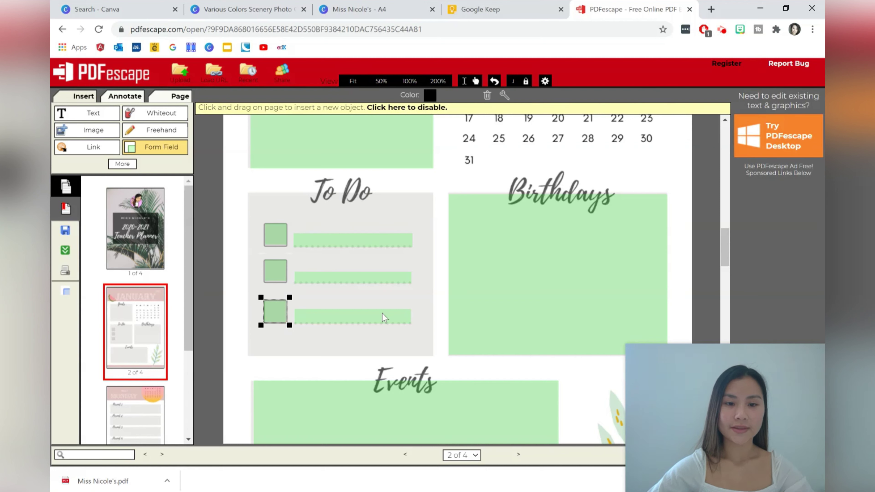
pyautogui.scroll(5, 578, 325)
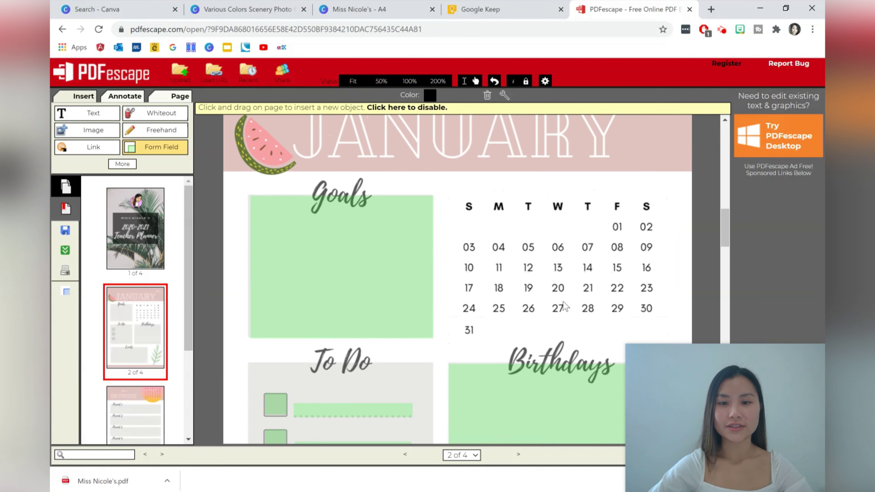
# Save and download the fillable planner as Miss_Nicoles.pdf, then scroll through it in the viewer
pyautogui.scroll(-10, 563, 306)
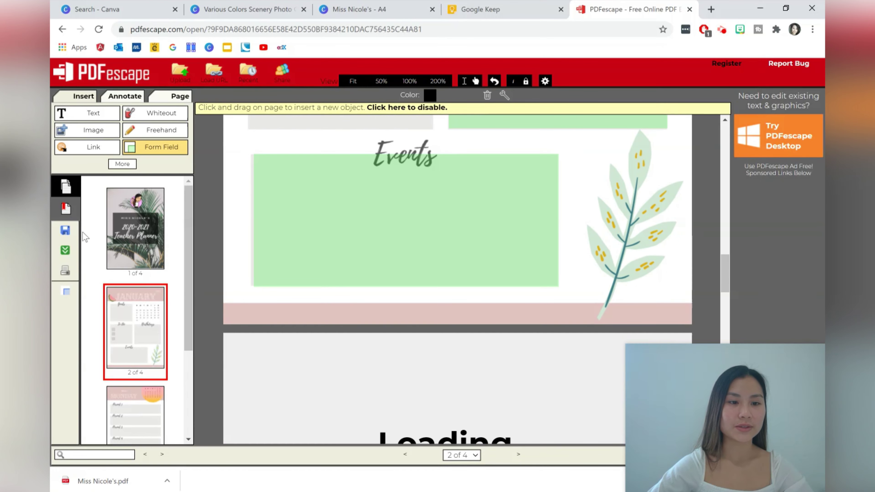
pyautogui.click(65, 230)
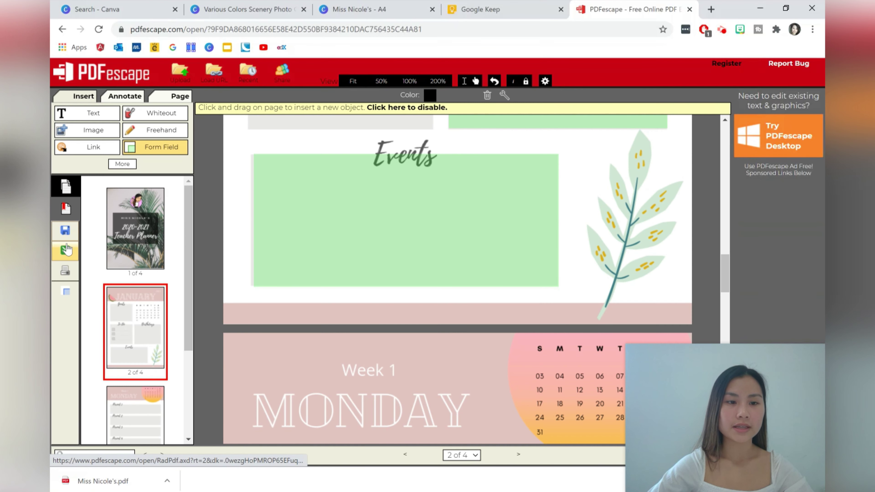
pyautogui.click(65, 249)
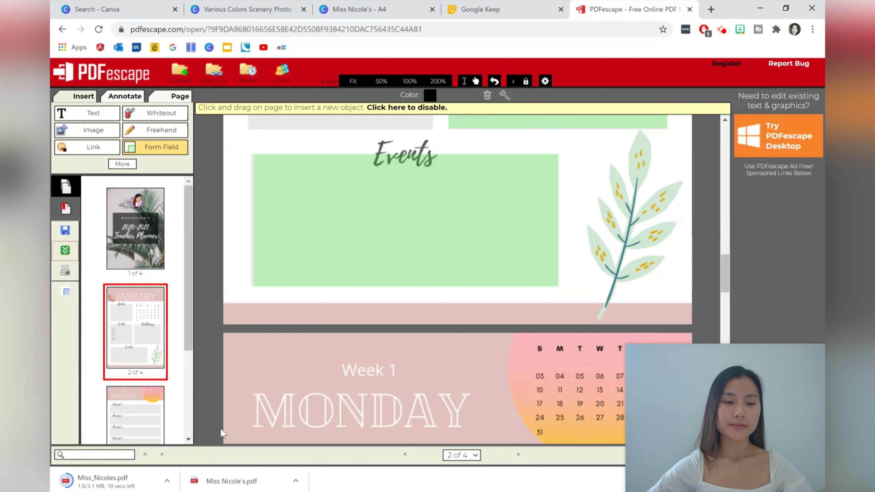
pyautogui.scroll(-5, 285, 348)
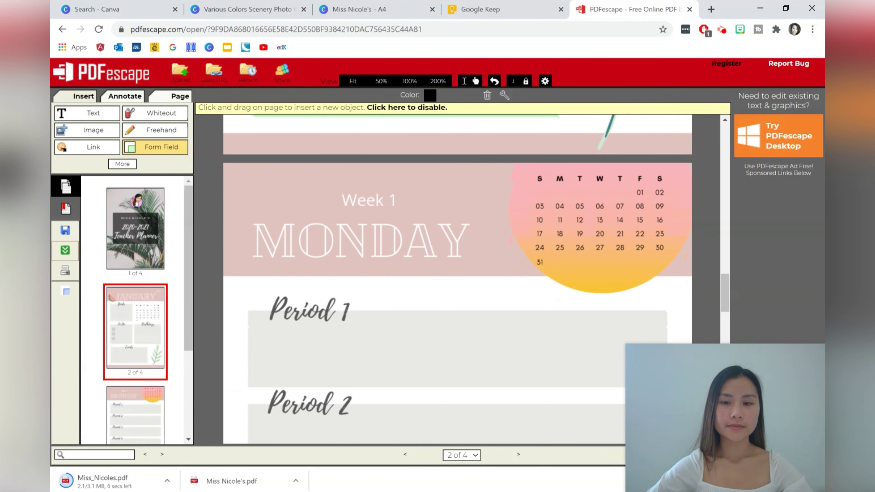
pyautogui.scroll(-8, 282, 345)
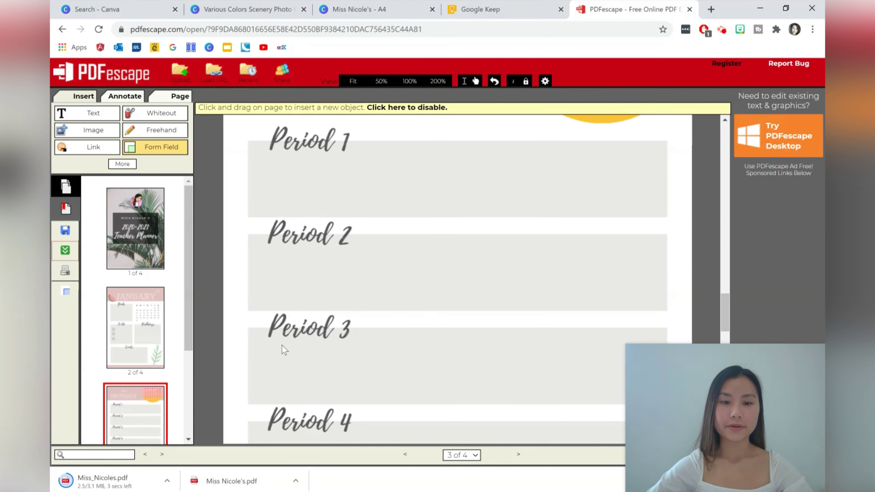
pyautogui.scroll(-10, 282, 346)
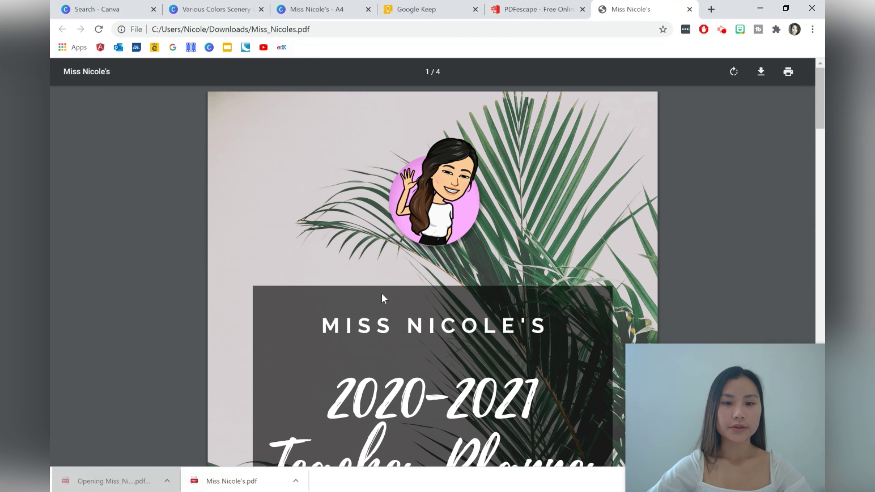
# Scroll down to the January page and check that the Goals and Birthdays fields accept input
pyautogui.scroll(-6, 454, 280)
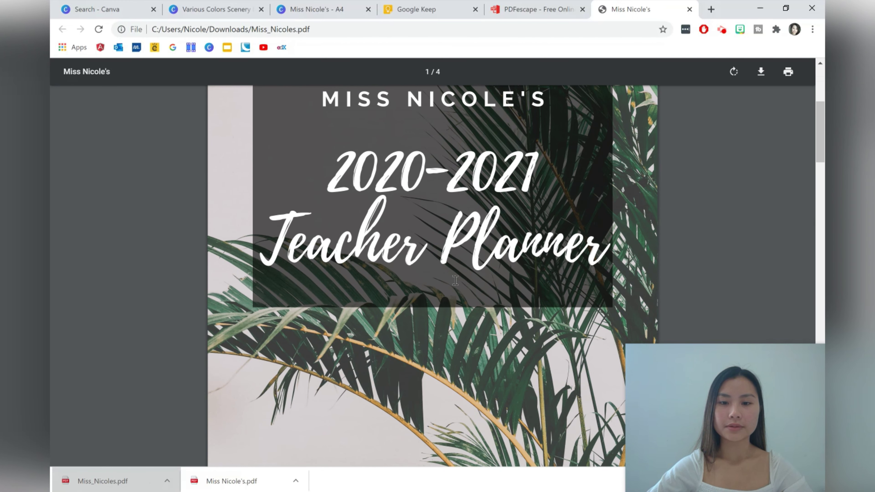
pyautogui.scroll(-7, 445, 278)
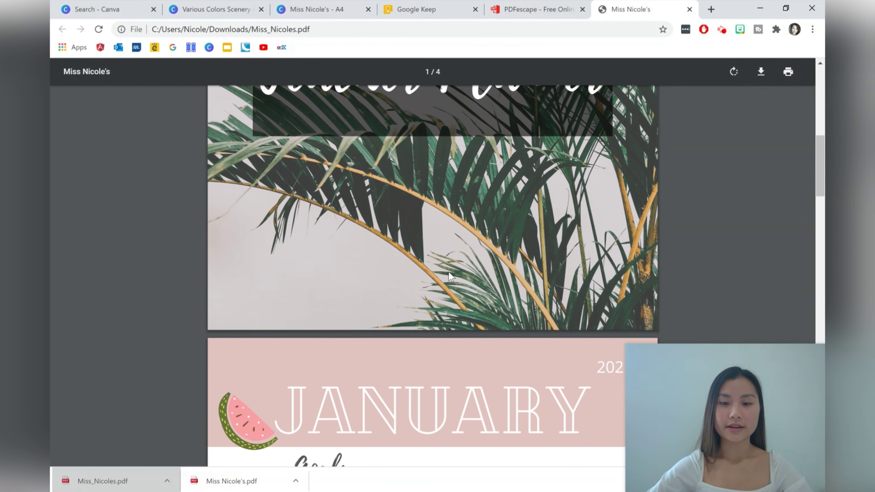
pyautogui.scroll(-6, 451, 276)
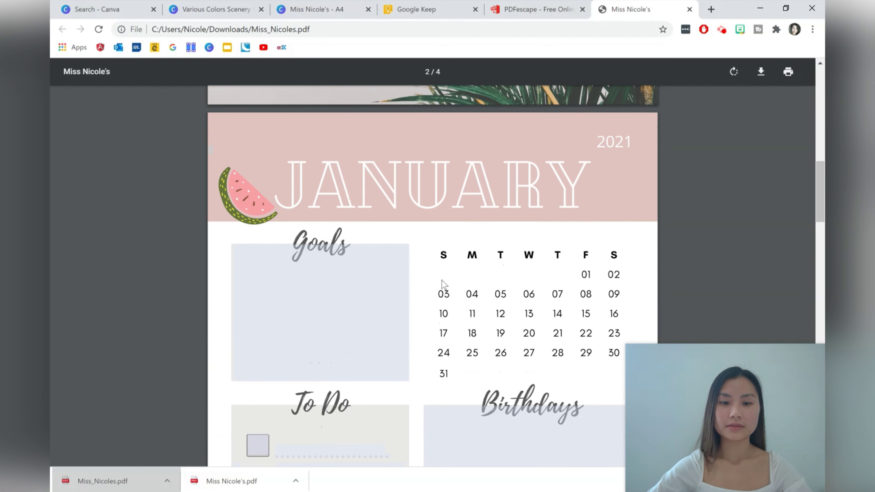
pyautogui.click(371, 240)
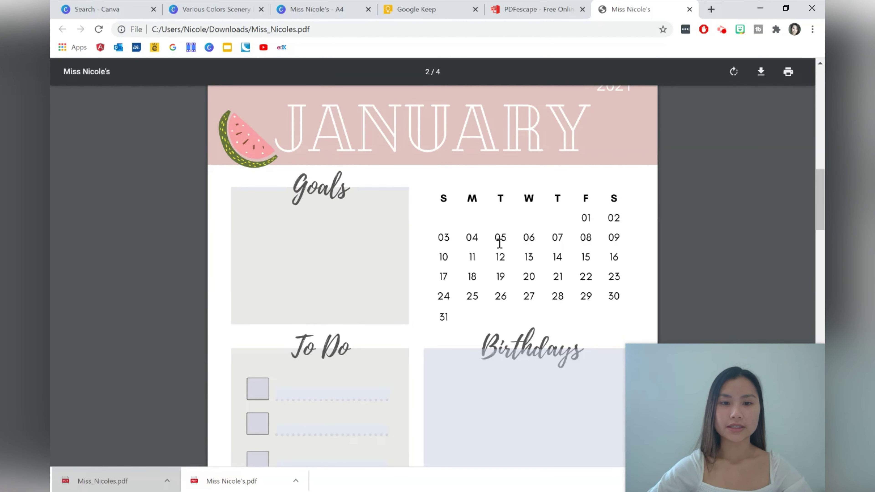
pyautogui.click(486, 360)
# Tick and untick the three To Do checkboxes, and test the Events field
pyautogui.scroll(-3, 458, 358)
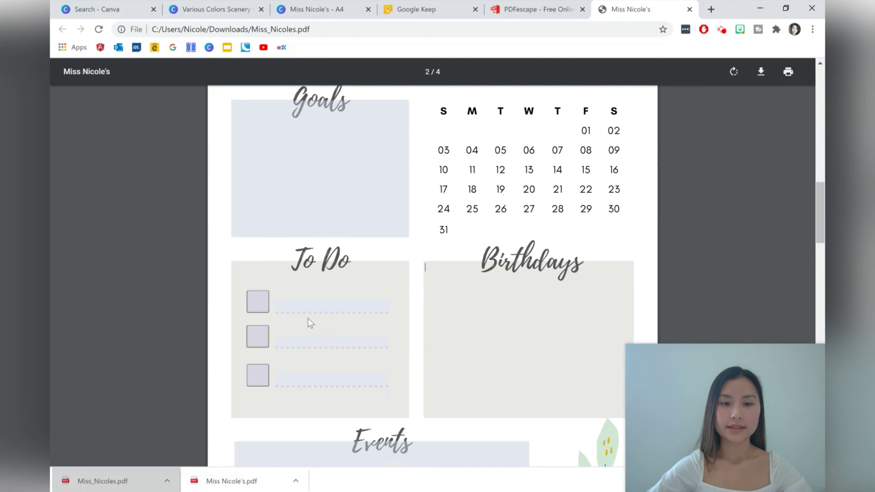
pyautogui.click(260, 308)
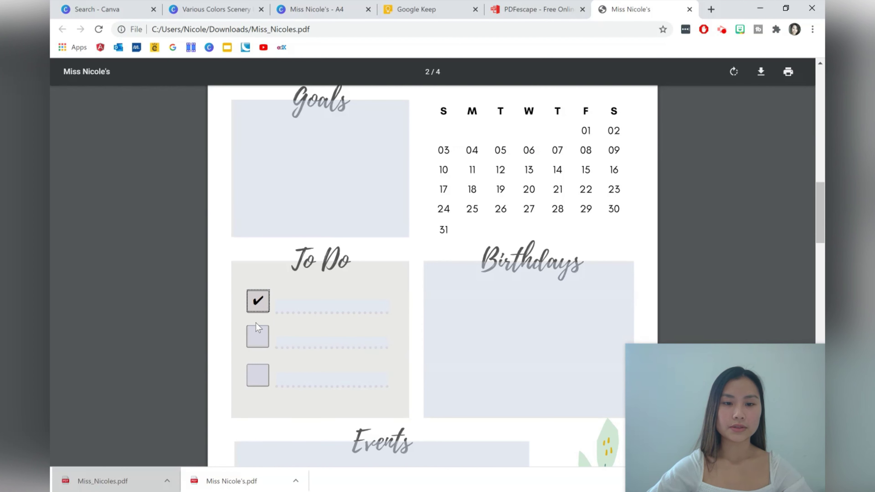
pyautogui.click(256, 336)
pyautogui.click(257, 372)
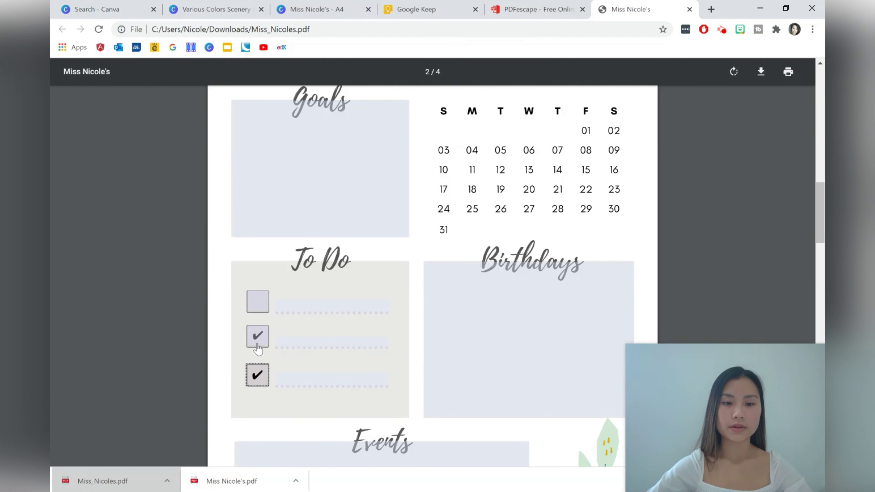
pyautogui.click(257, 374)
pyautogui.click(257, 336)
pyautogui.scroll(-4, 365, 357)
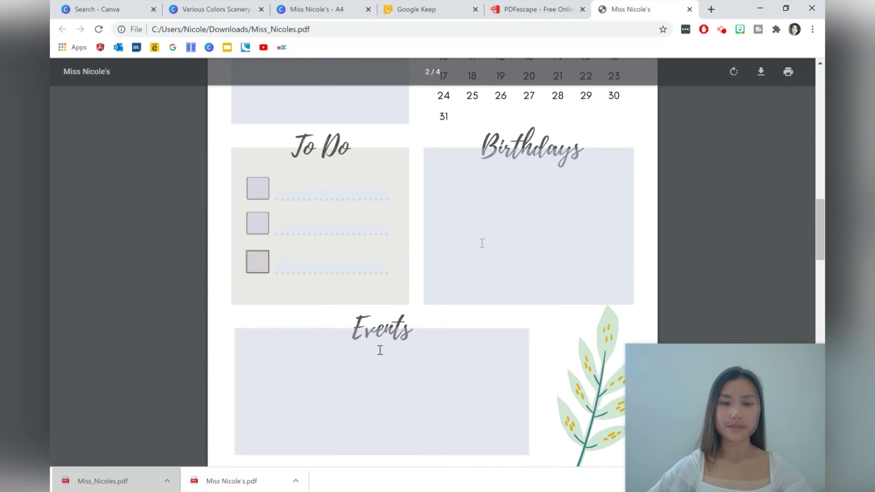
pyautogui.click(380, 349)
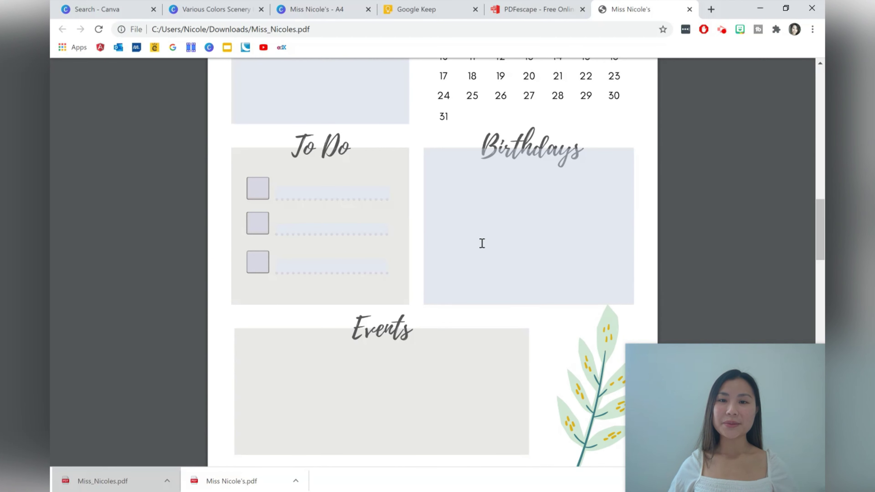